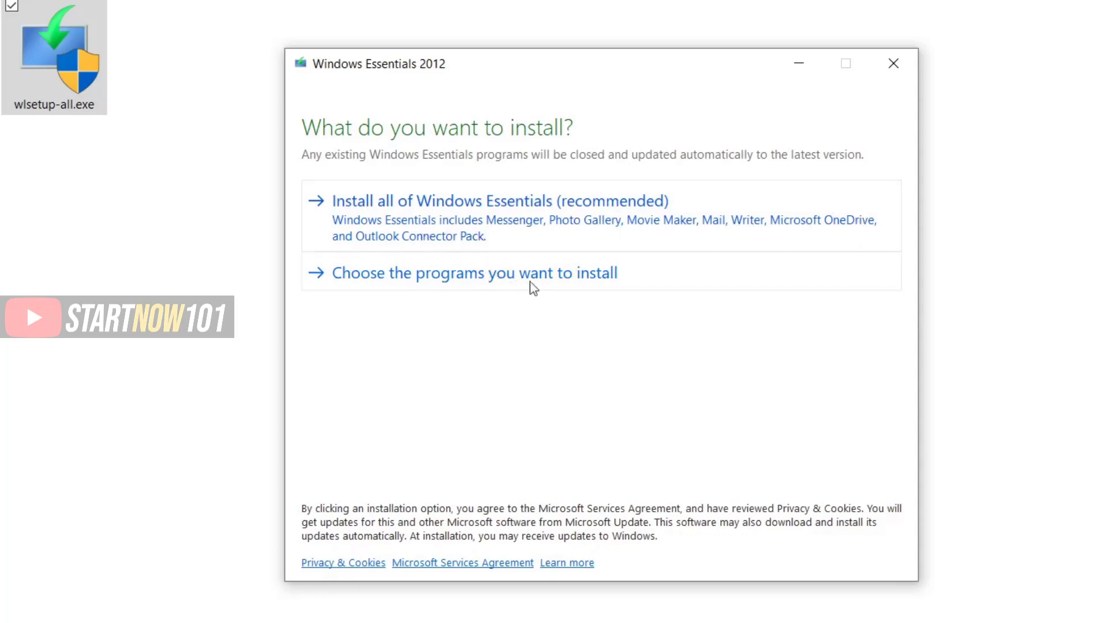
Step: Install only Photo Gallery and Movie Maker, excluding Messenger, Mail and Writer, and close the finished installer
left_click(577, 278)
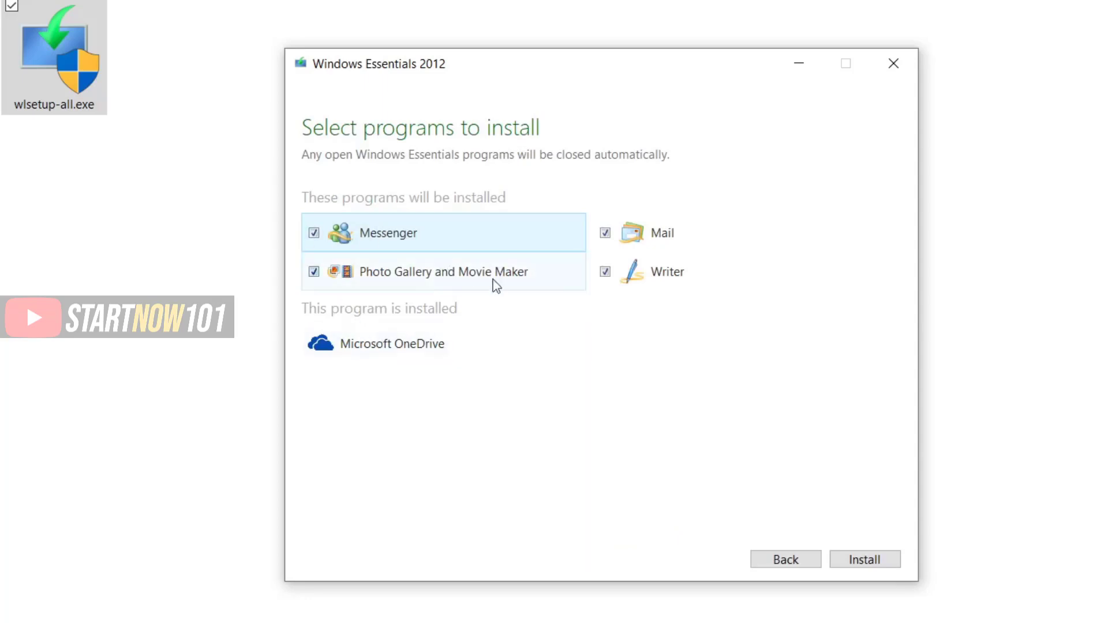
left_click(314, 232)
left_click(605, 271)
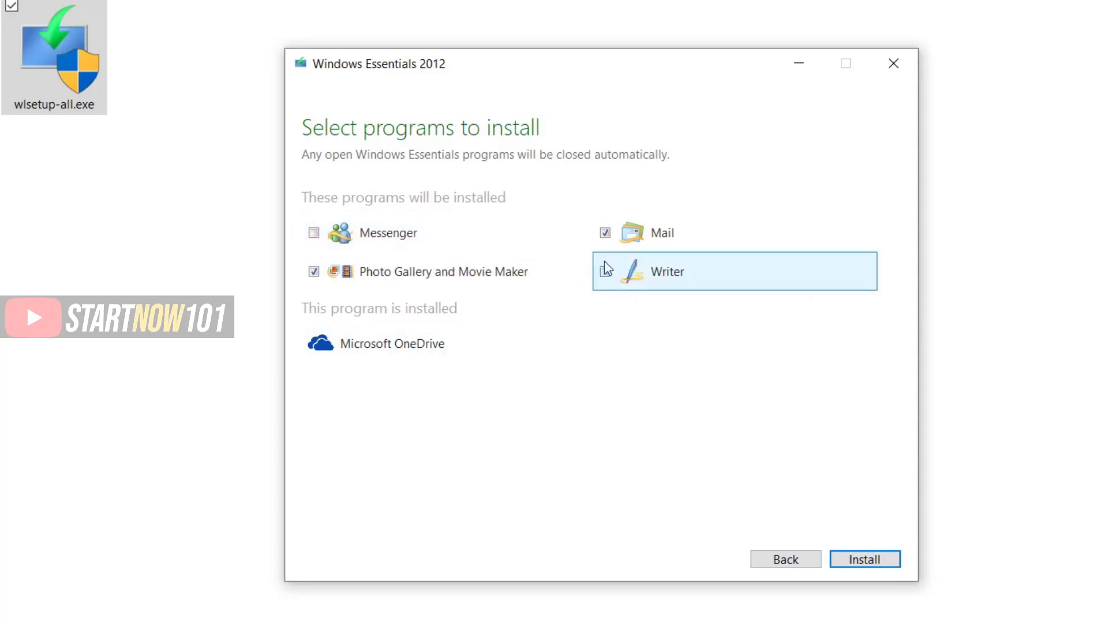
left_click(606, 234)
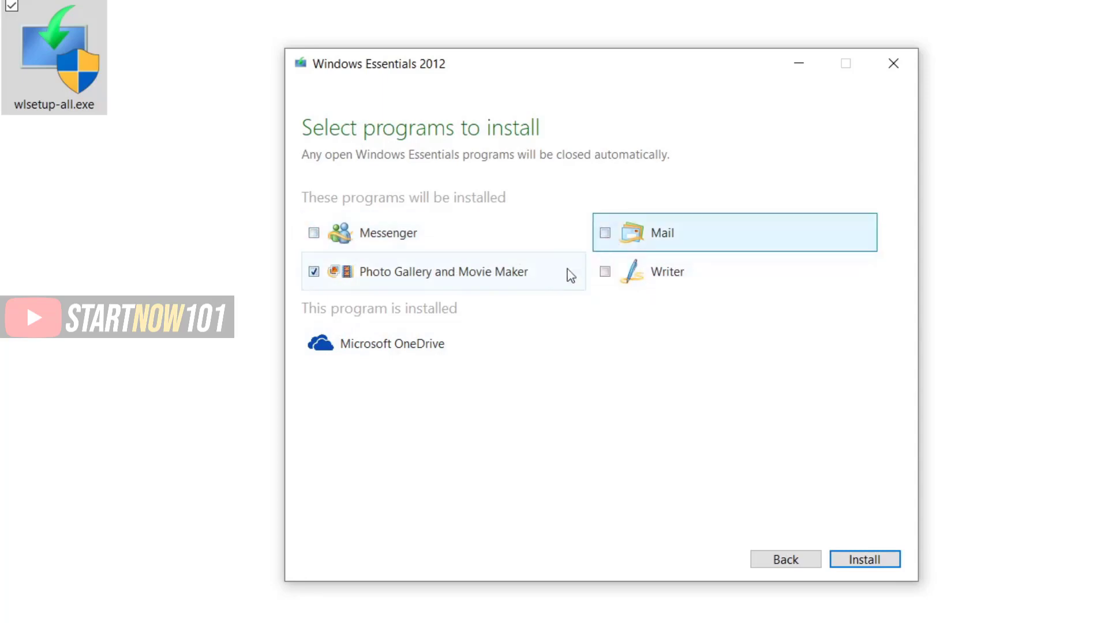
left_click(534, 279)
left_click(534, 279)
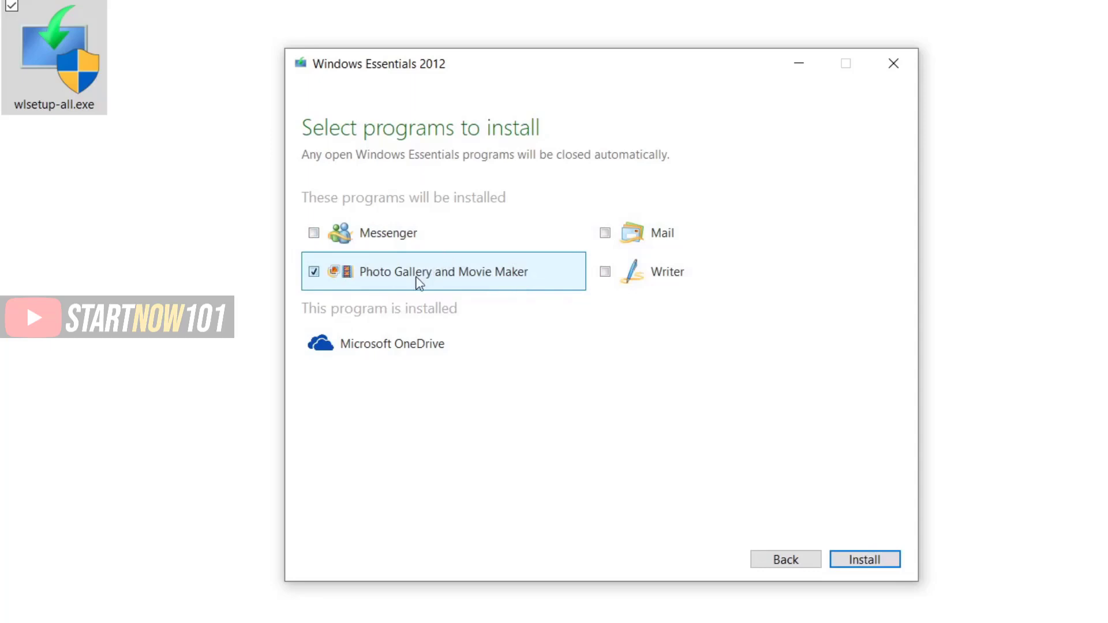
left_click(869, 562)
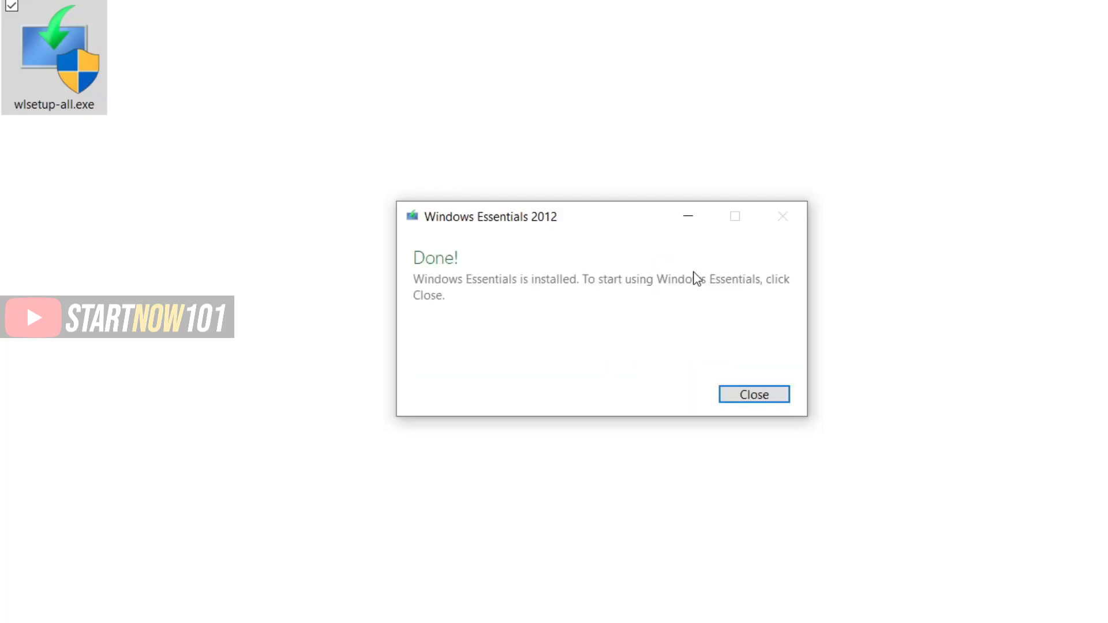
left_click(766, 392)
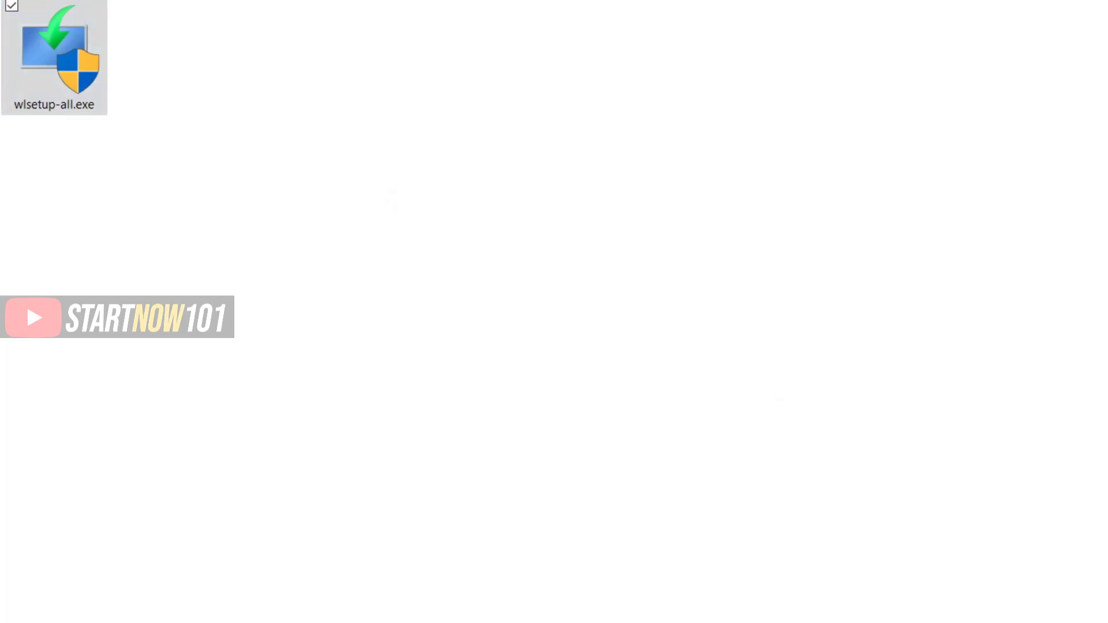
Step: Find and launch Movie Maker from the installed apps and maximize its window
key("super")
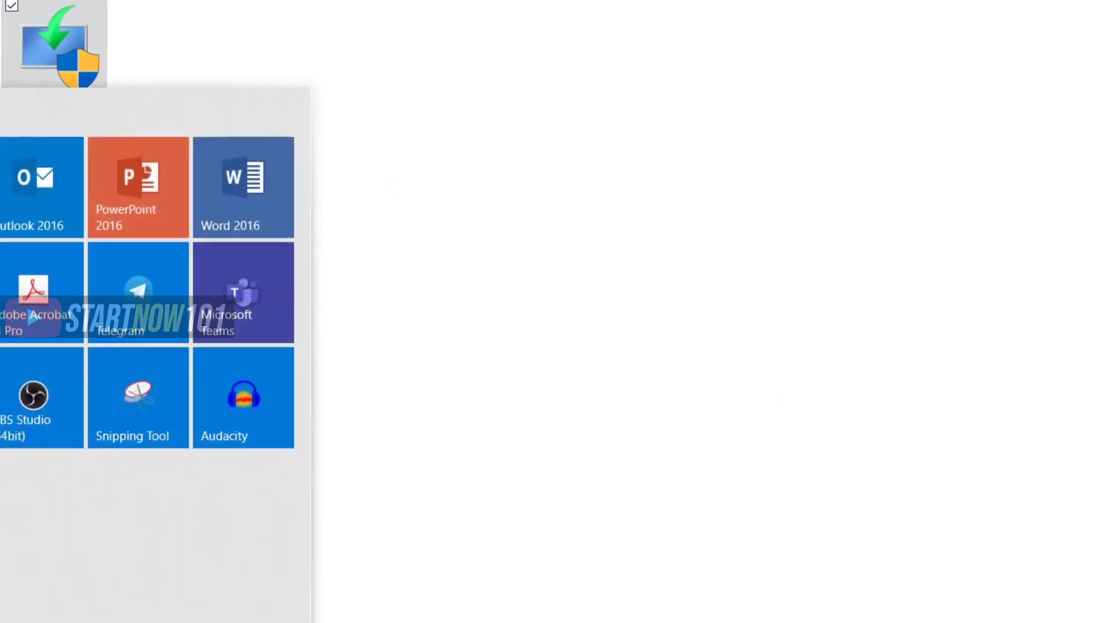
type("mov")
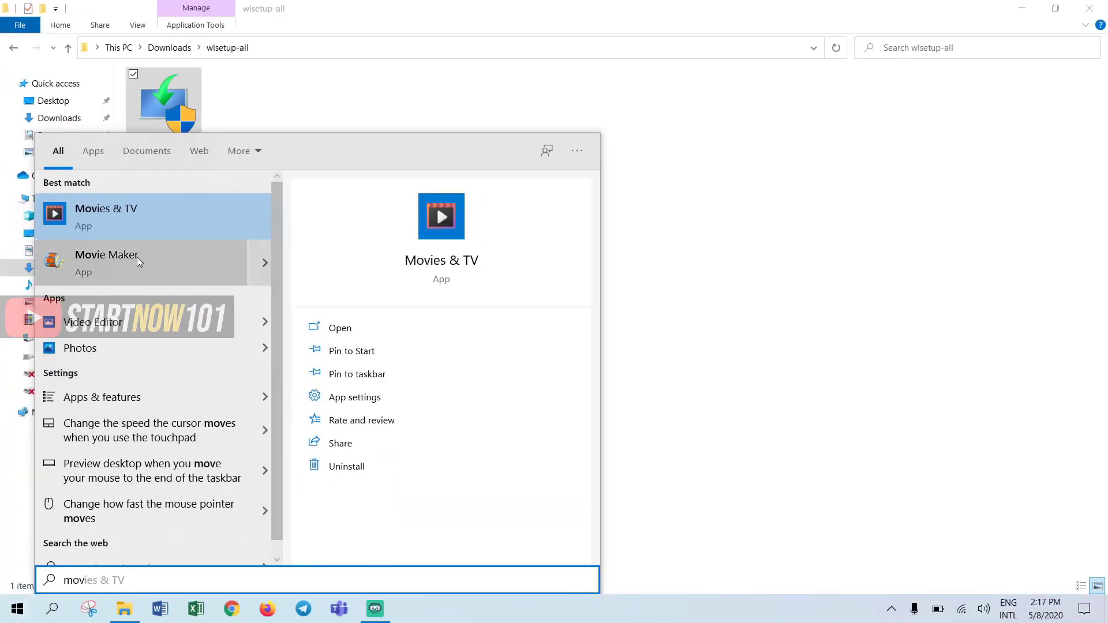
left_click(170, 263)
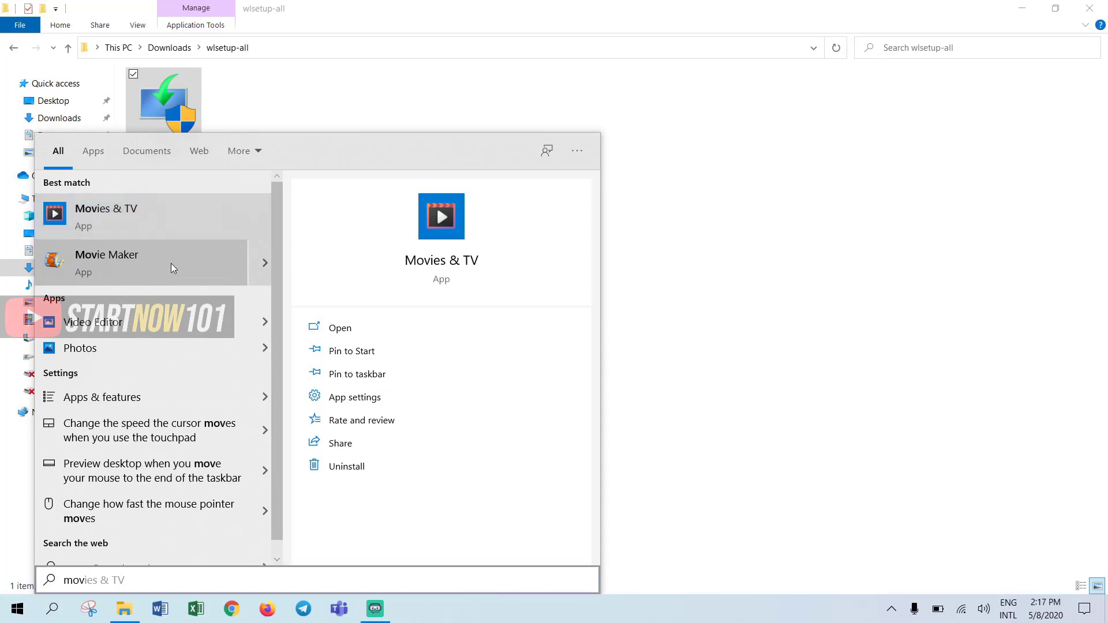
left_click(739, 462)
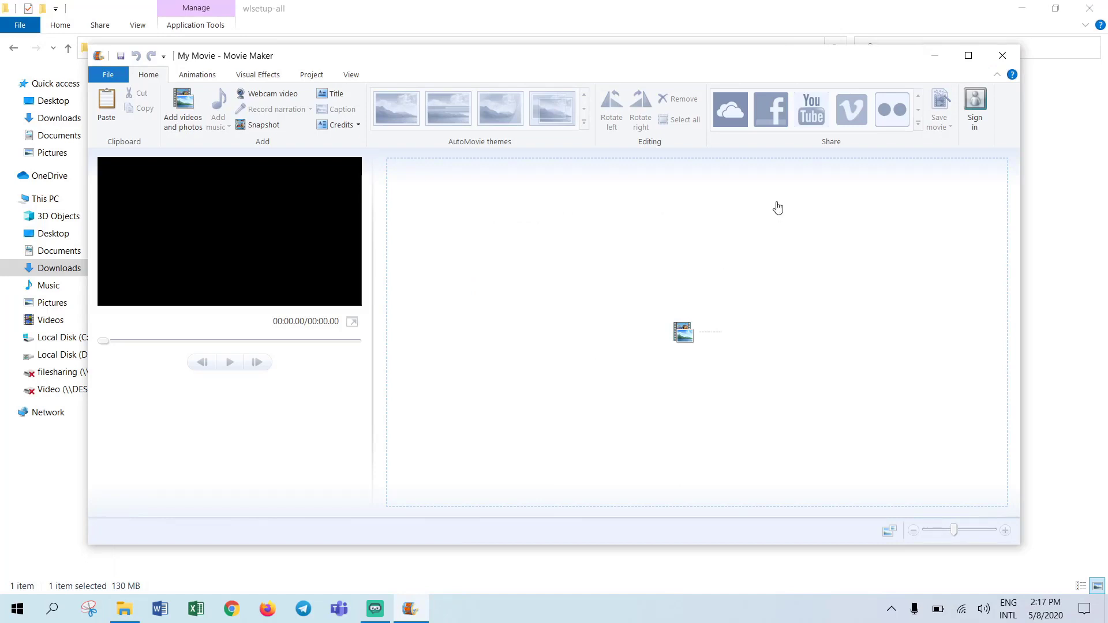
left_click(968, 56)
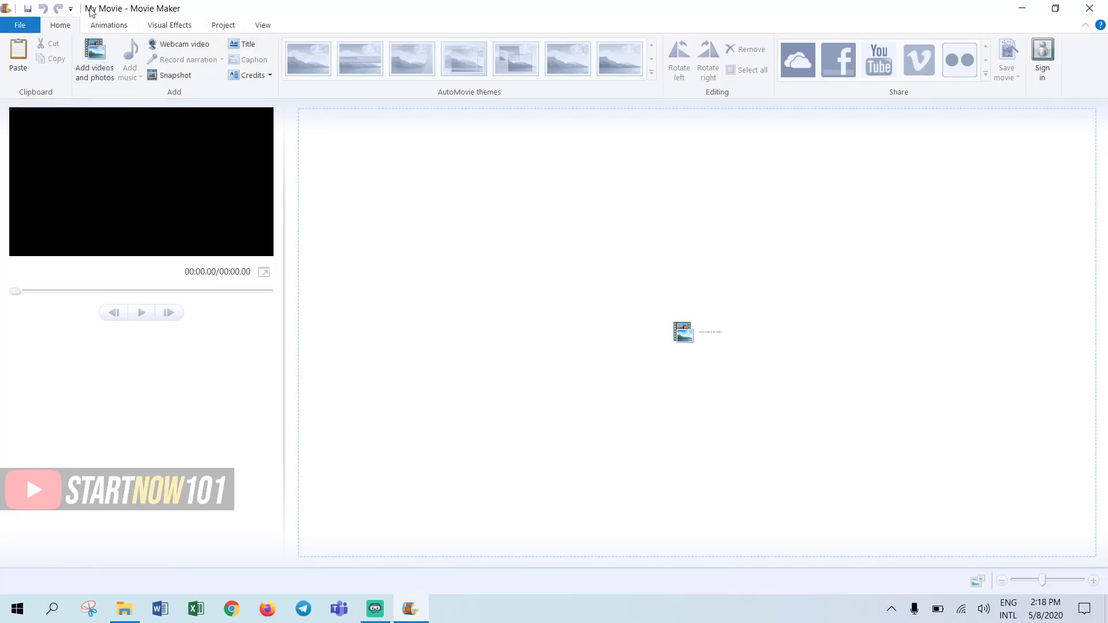
left_click(98, 26)
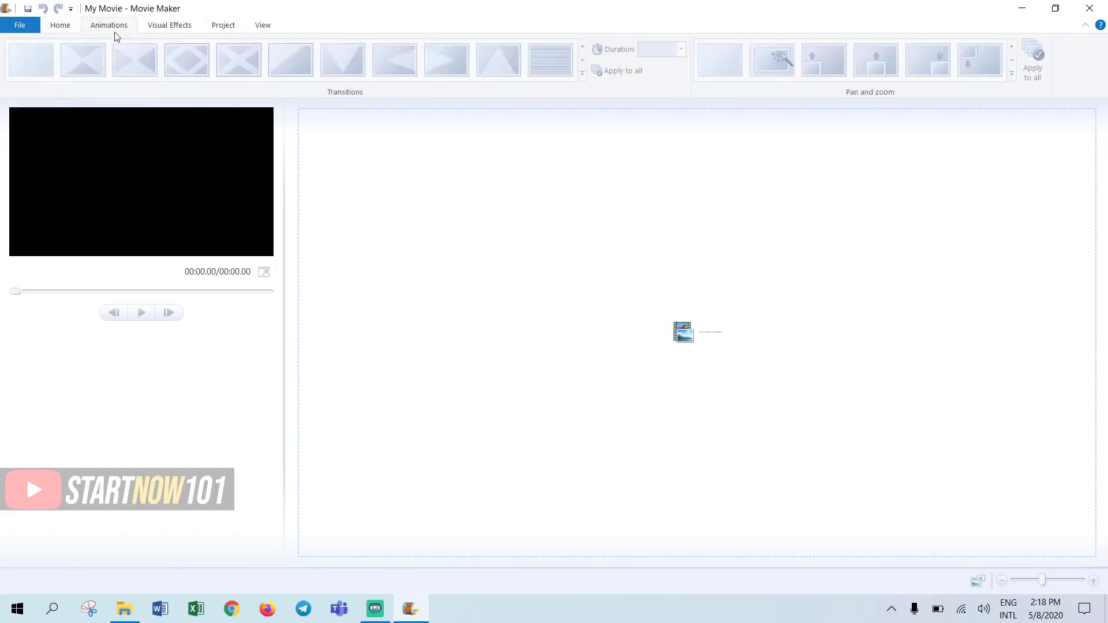
left_click(169, 27)
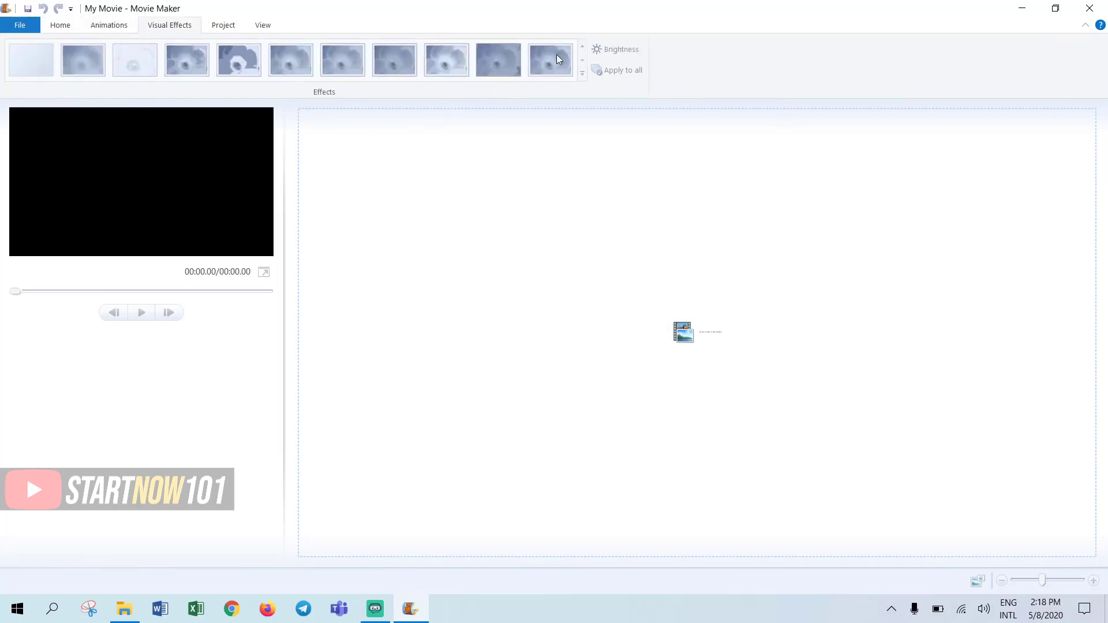
left_click(223, 26)
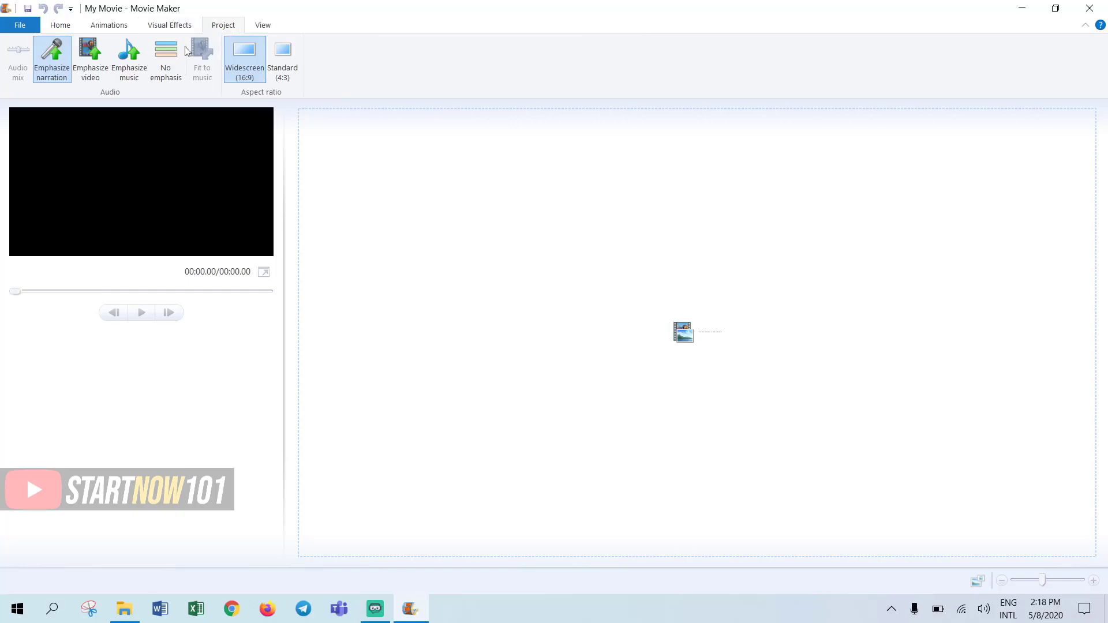
left_click(263, 25)
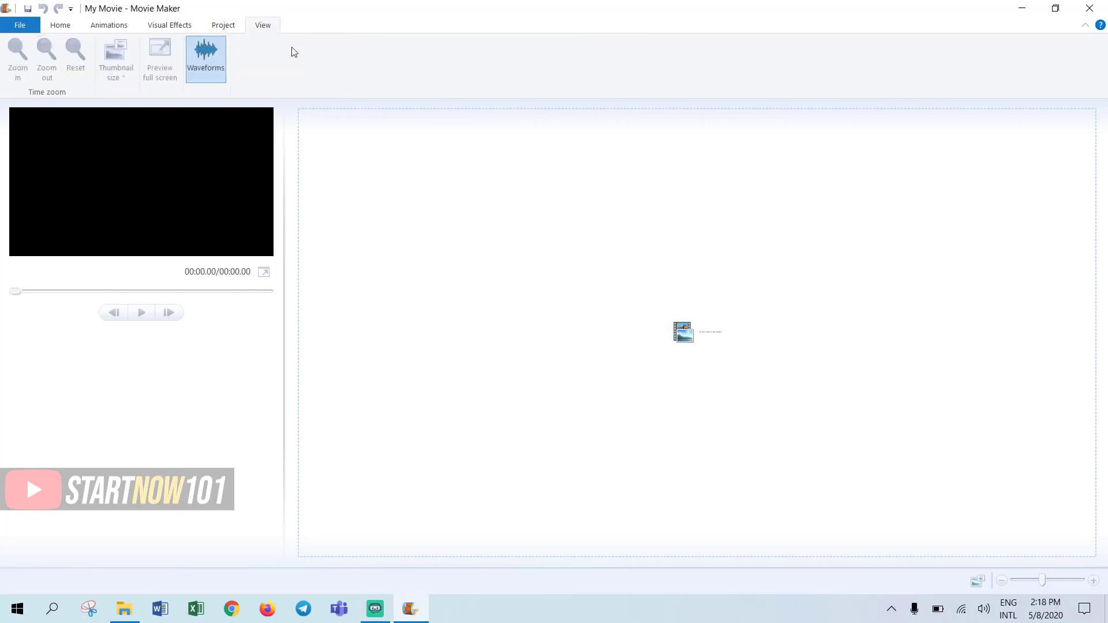
left_click(60, 25)
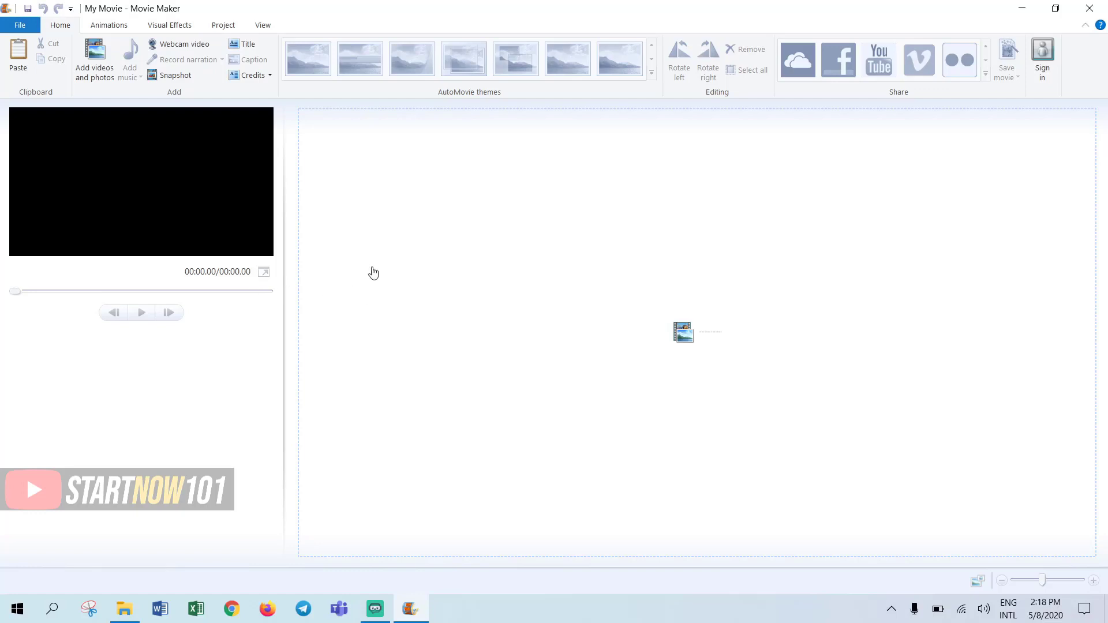
left_click(97, 68)
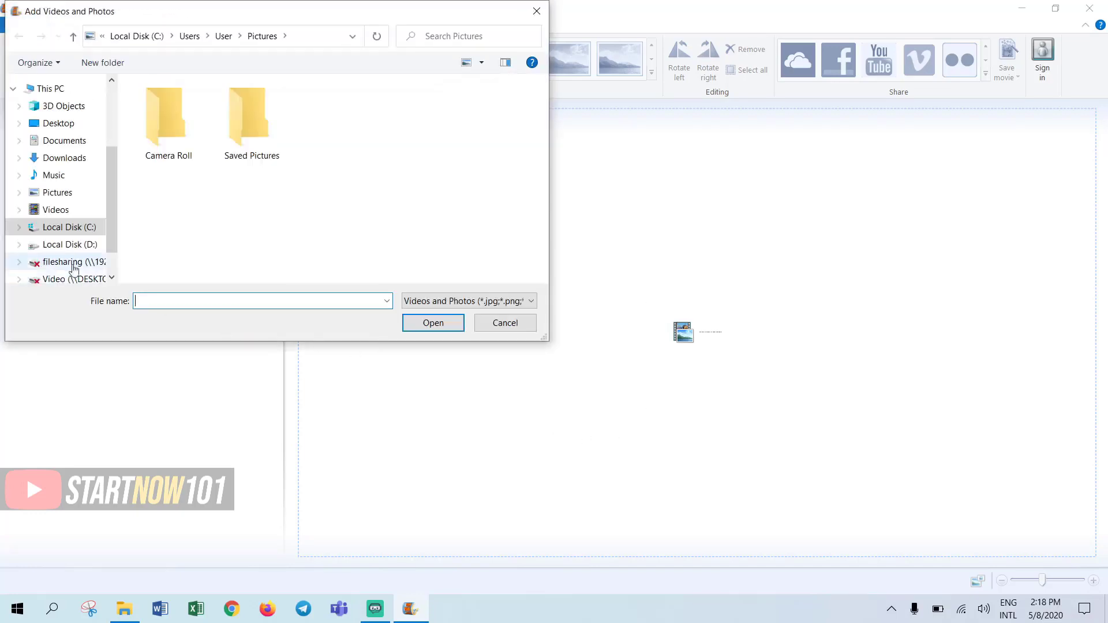
left_click(71, 244)
left_click(270, 160)
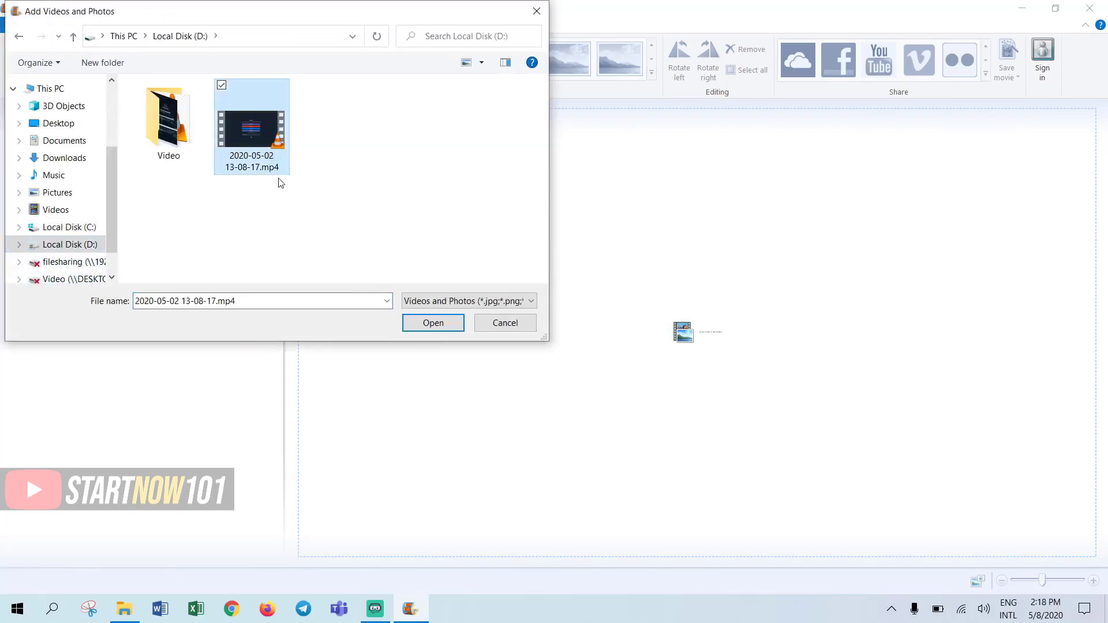
left_click(431, 326)
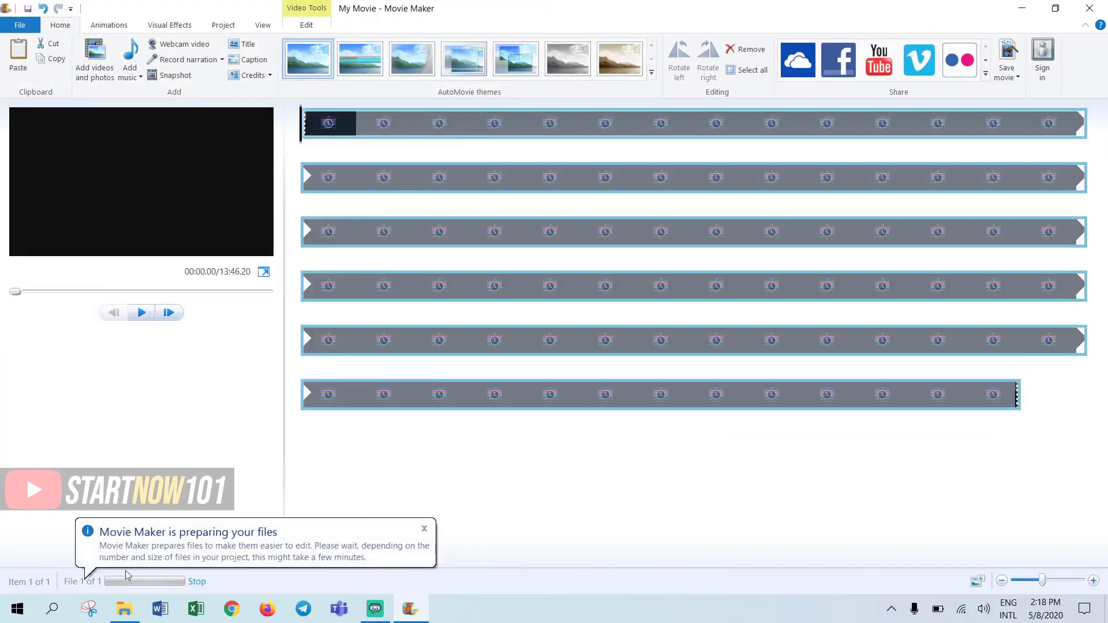
Step: Play the imported video in the preview, skip ahead to about 01:24, and pause it
left_click(1002, 582)
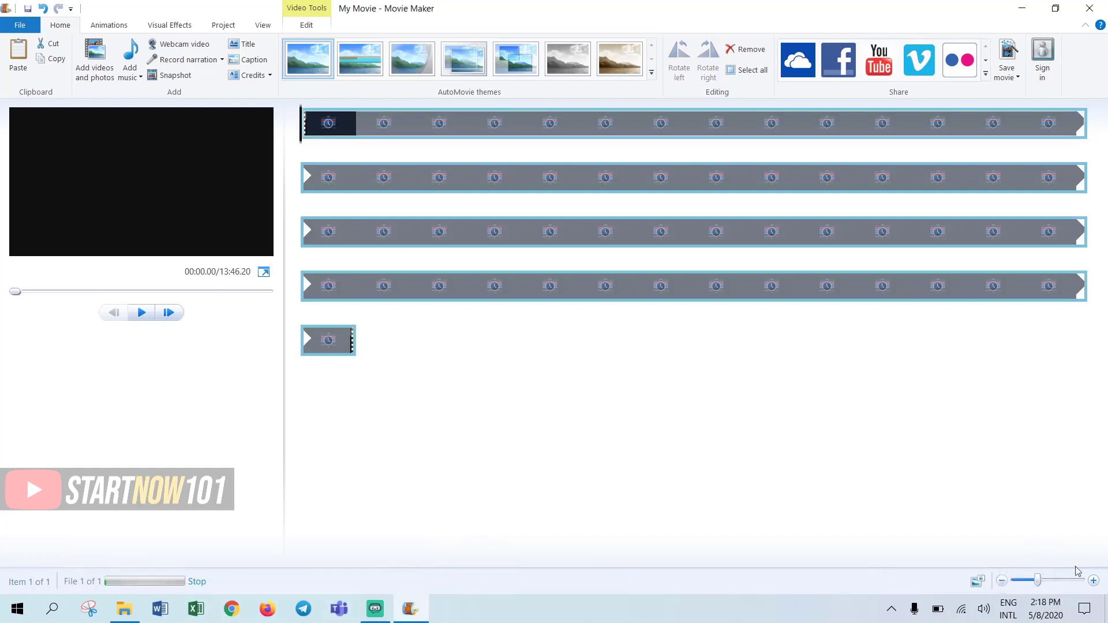
left_click(1094, 581)
left_click(1094, 581)
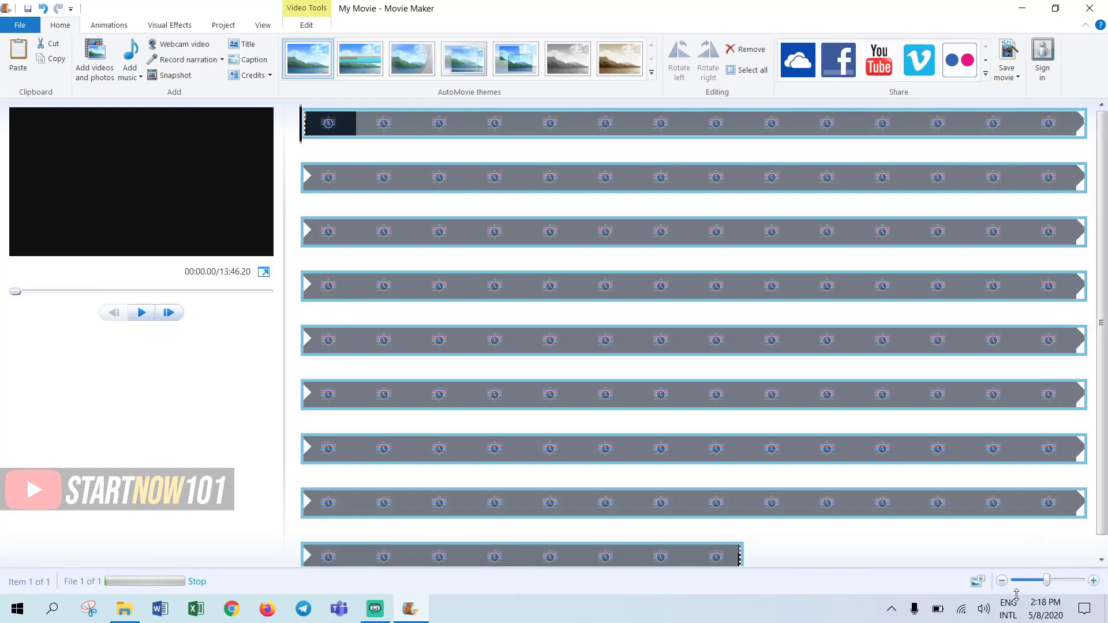
left_click(1001, 581)
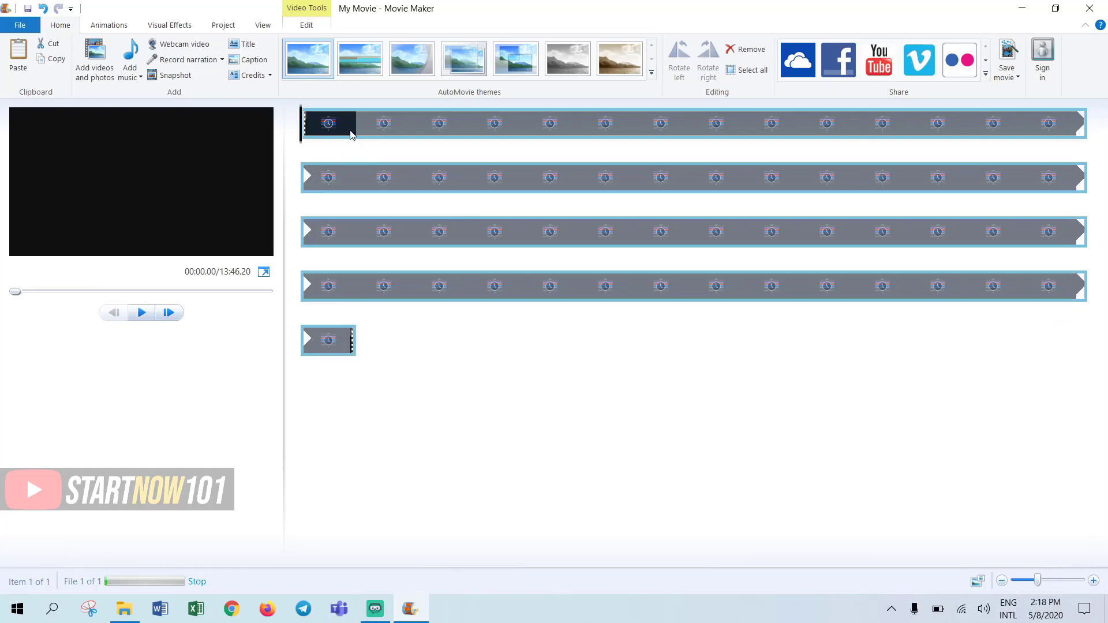
left_click(142, 312)
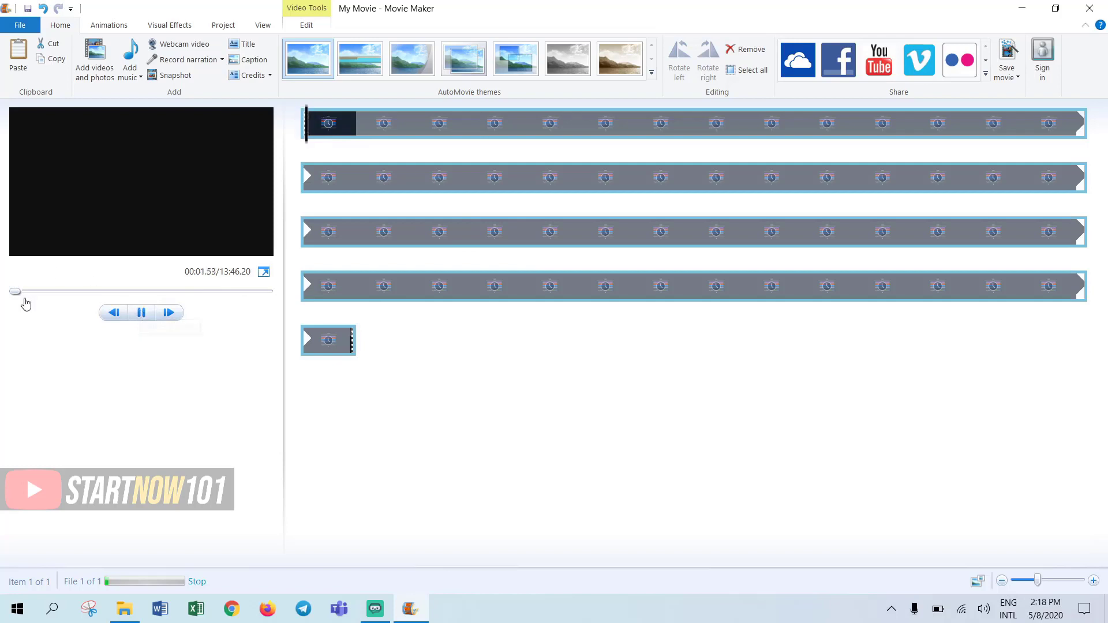
left_click_drag(17, 292, 52, 300)
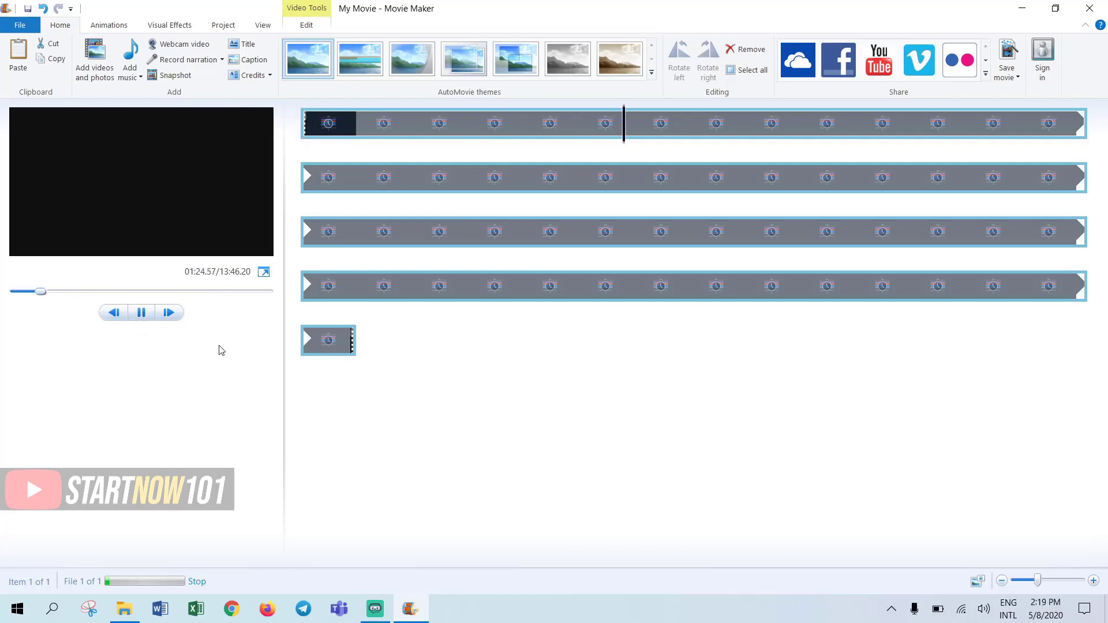
left_click(142, 313)
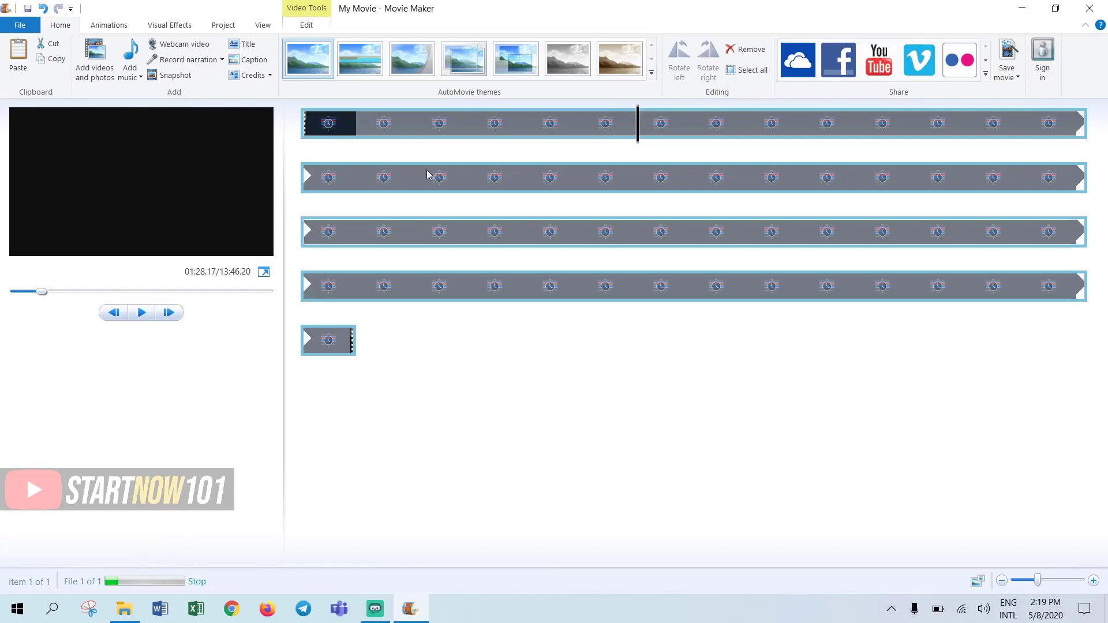
Step: Add a title at the start of the movie and replace its text with "My First Video"
left_click(334, 122)
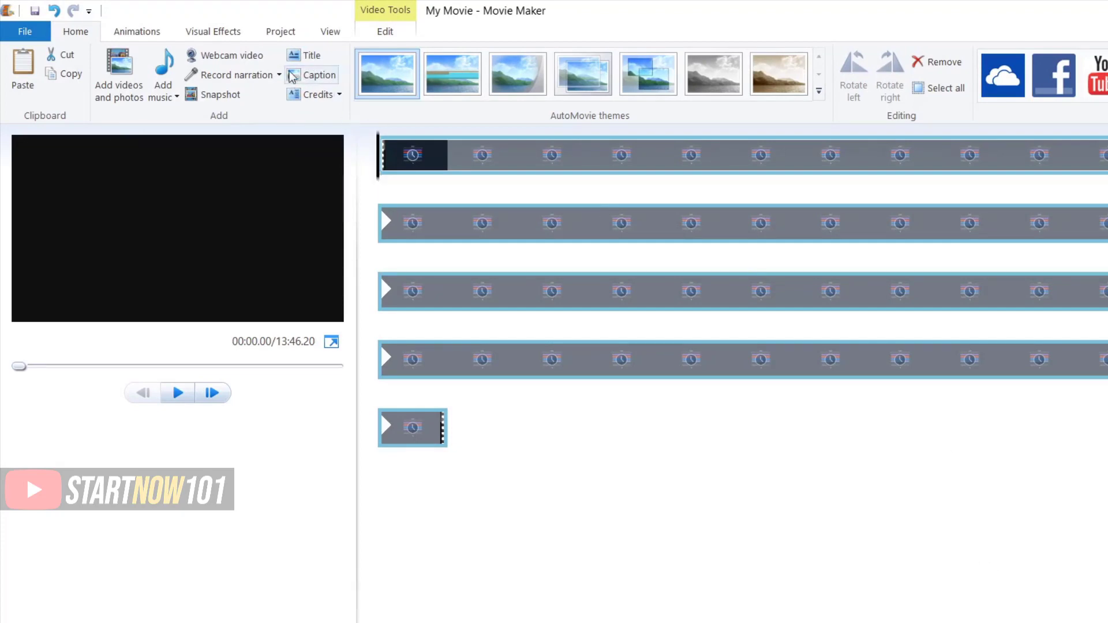
left_click(304, 55)
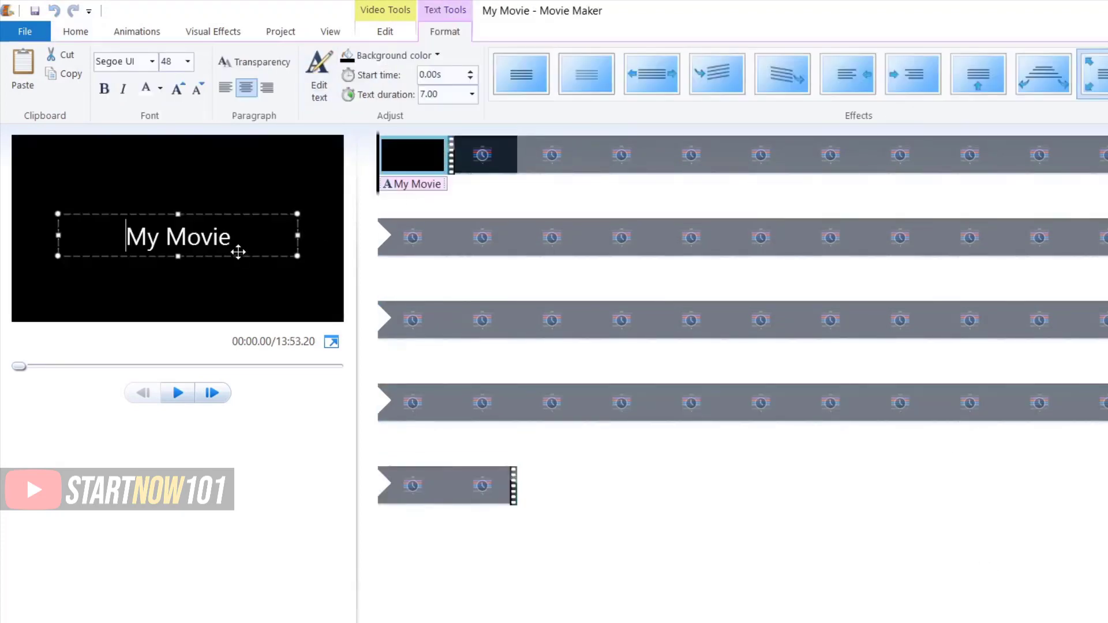
left_click_drag(231, 236, 133, 220)
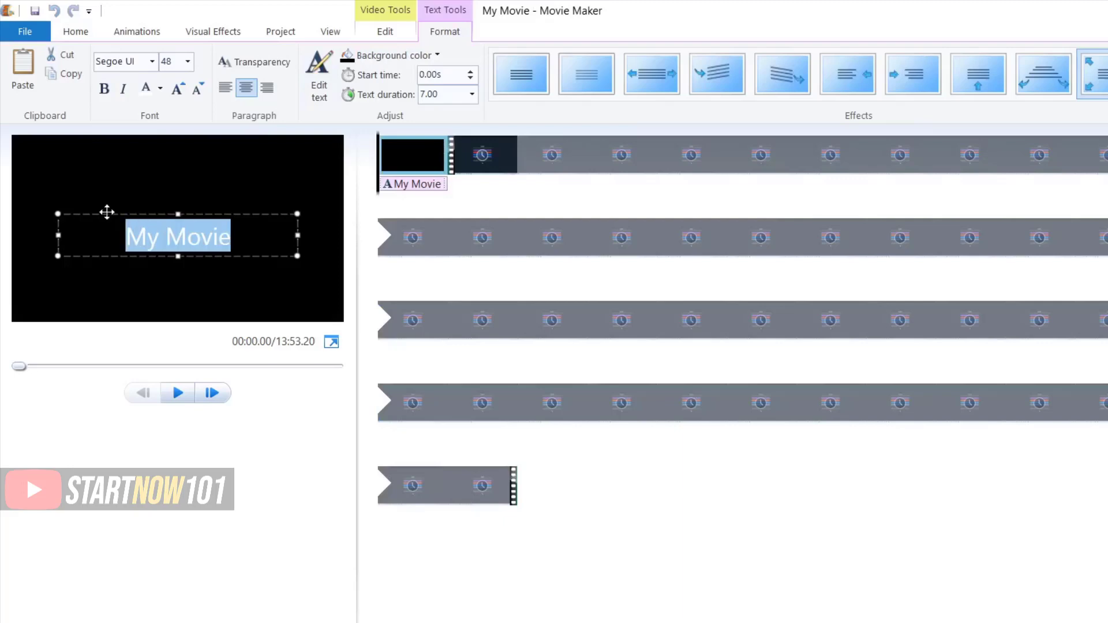
type("My")
type("ir")
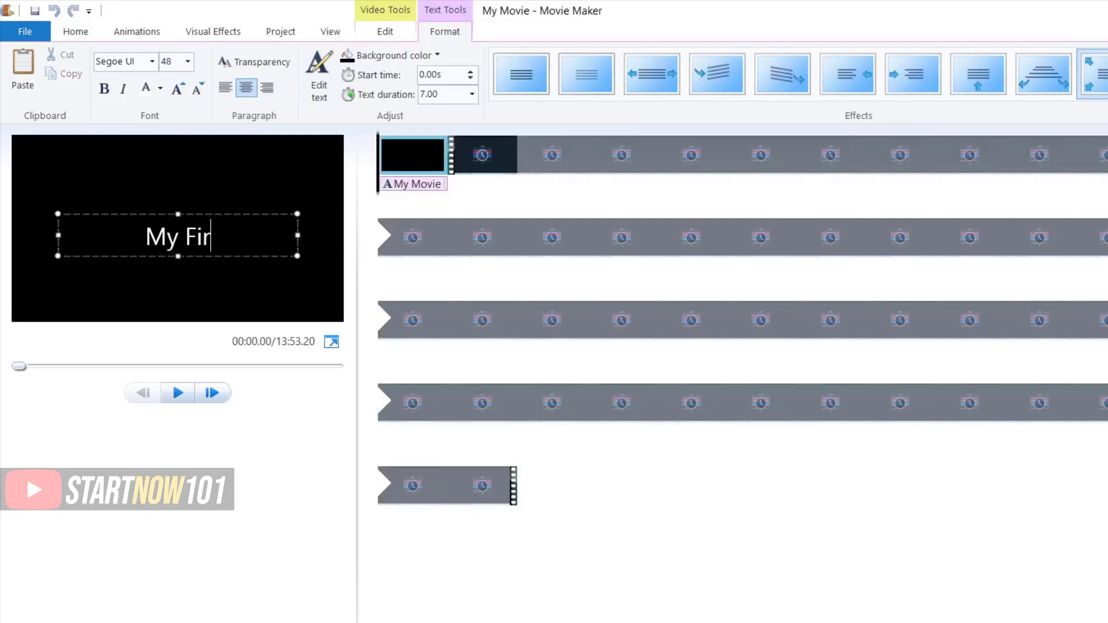
type("st Video")
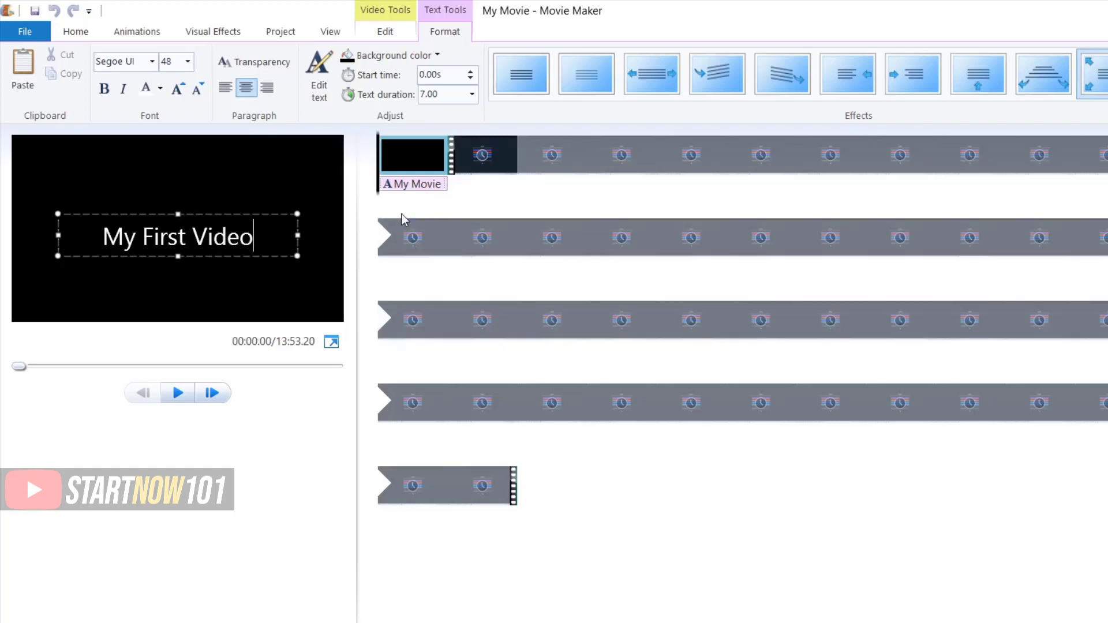
left_click(412, 156)
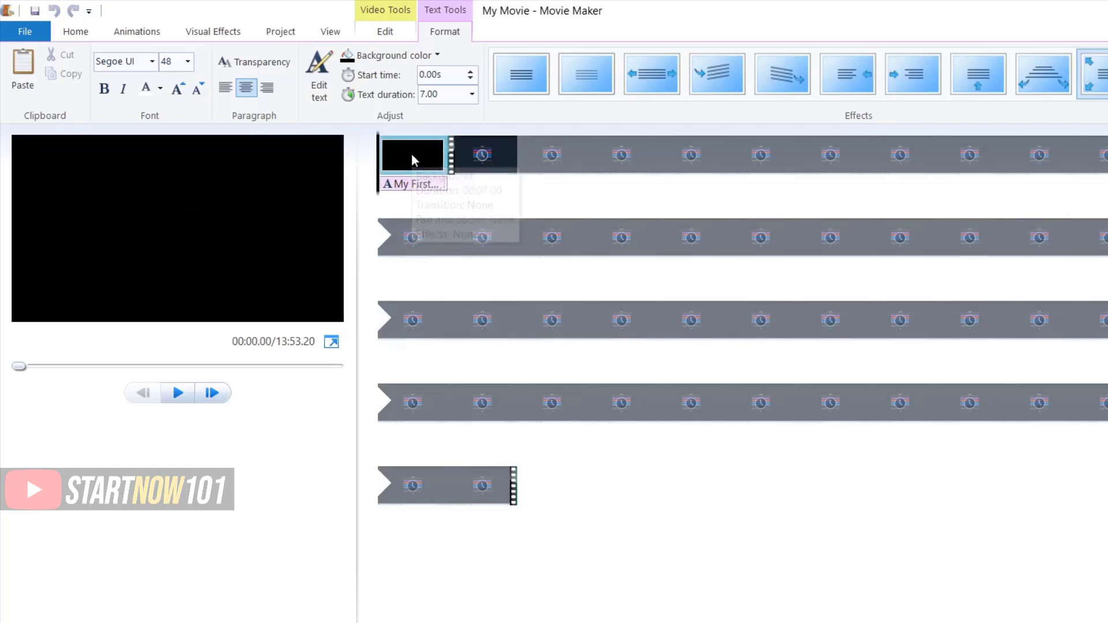
Step: Try yellow as the title's background color, and change it to the red theme color
left_click(394, 56)
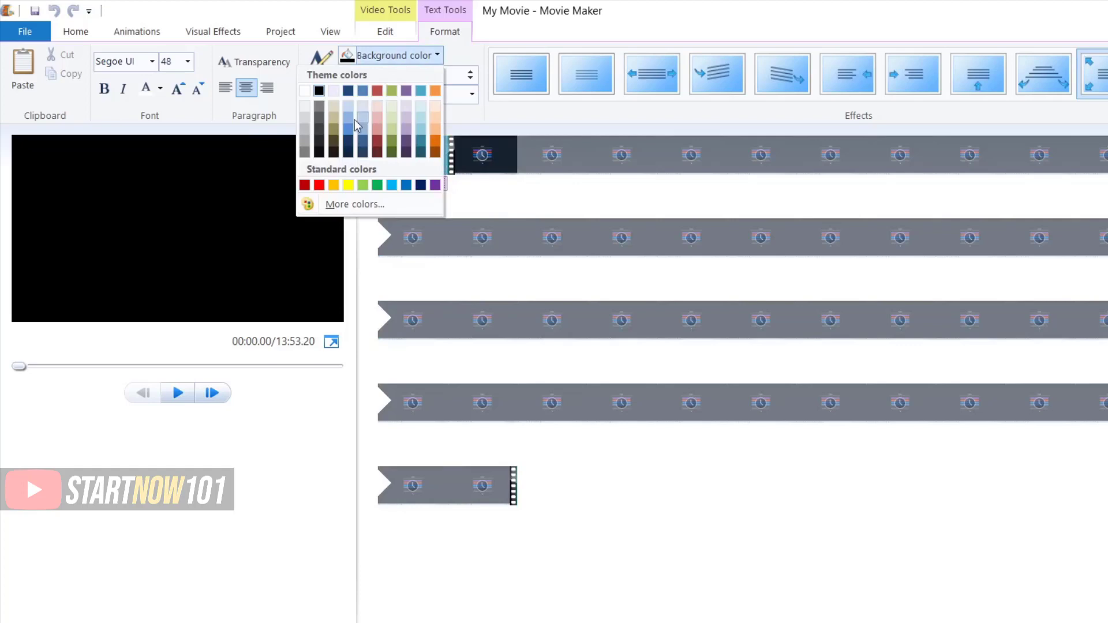
left_click(349, 186)
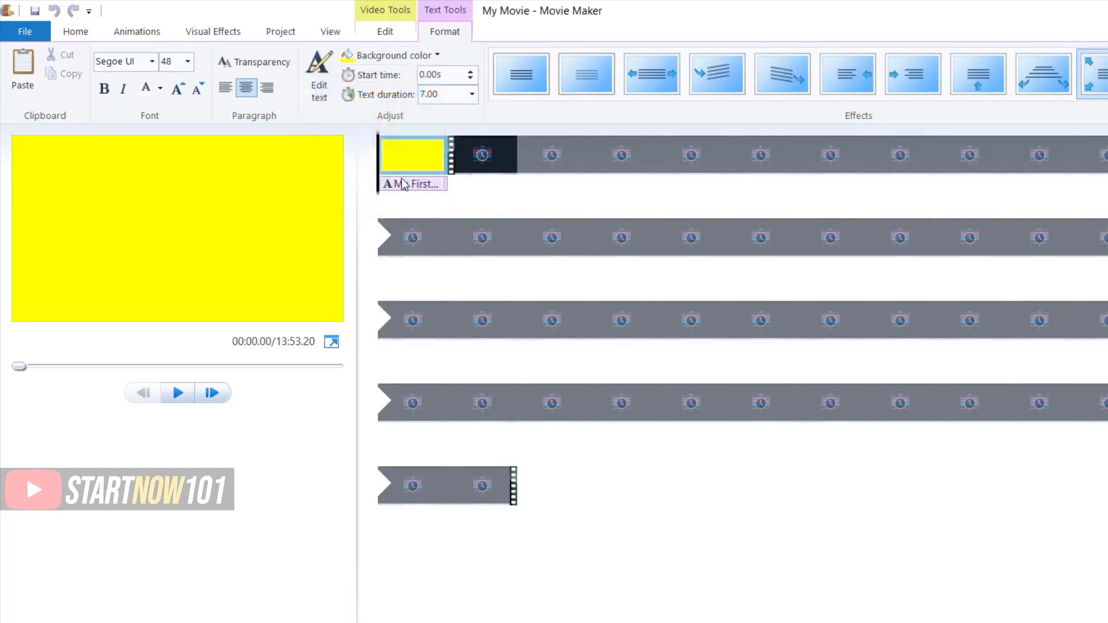
left_click(386, 55)
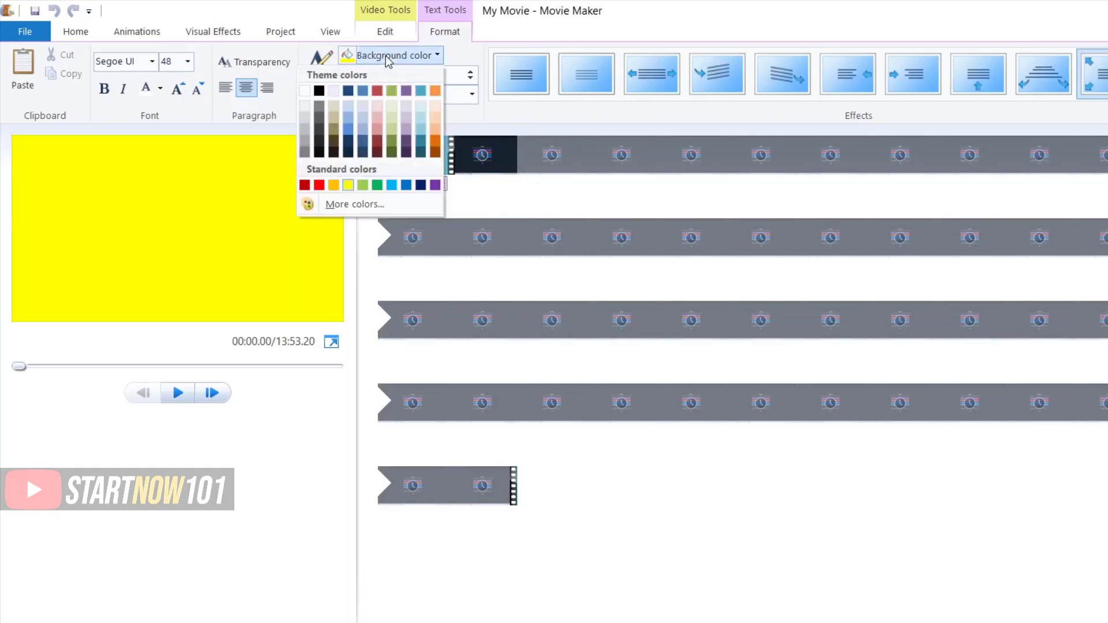
left_click(376, 89)
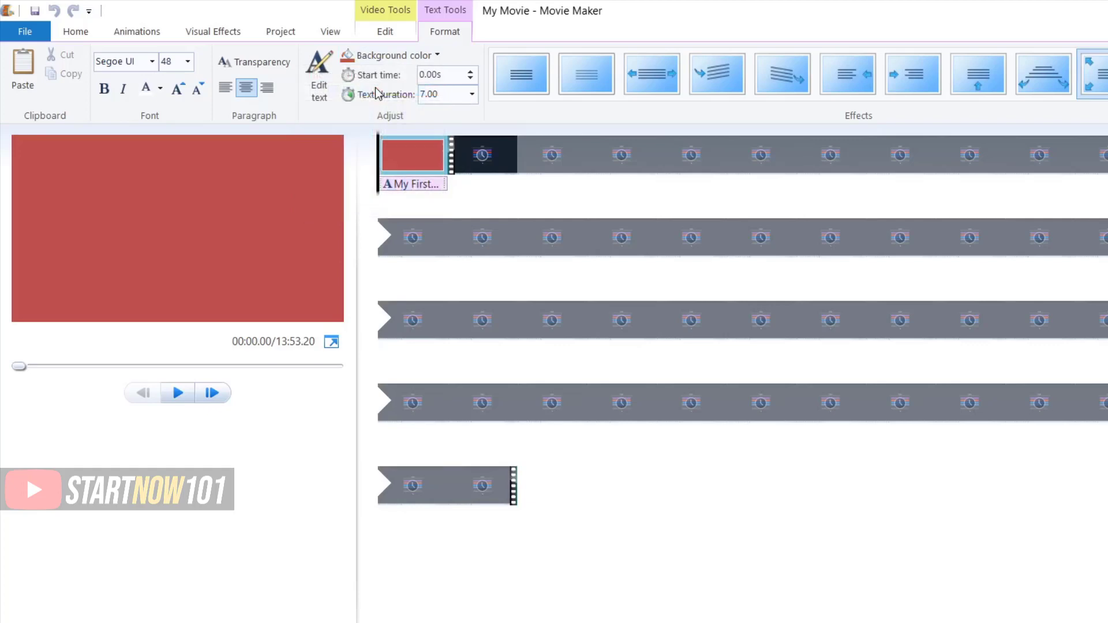
Step: Select the "My First Video" title text and change its font color to yellow, trying white first
left_click(407, 185)
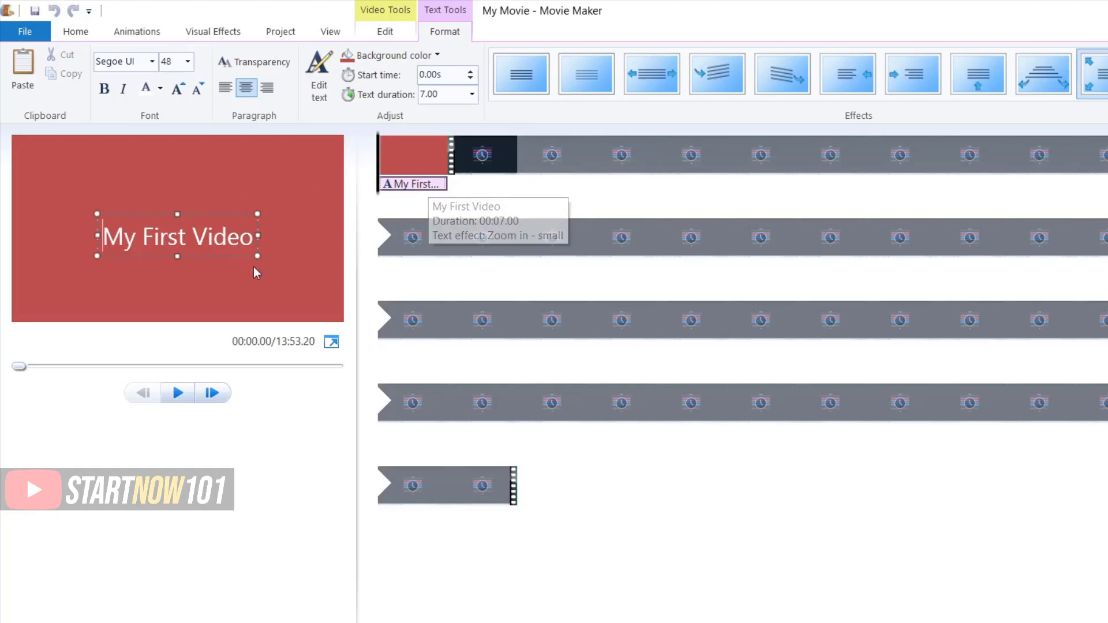
left_click(254, 252)
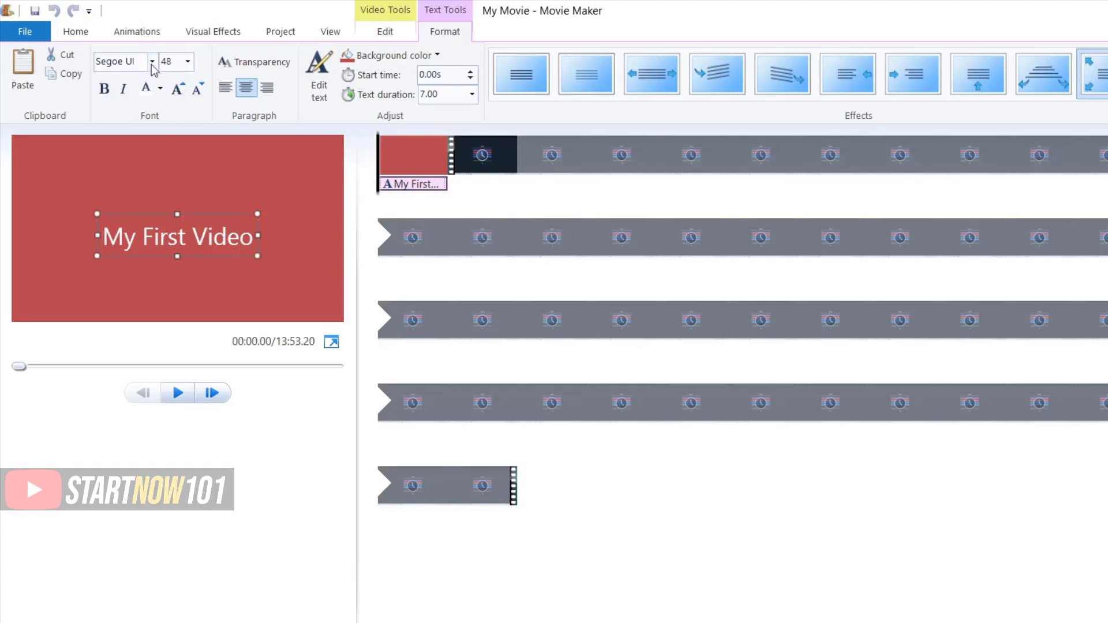
left_click(161, 89)
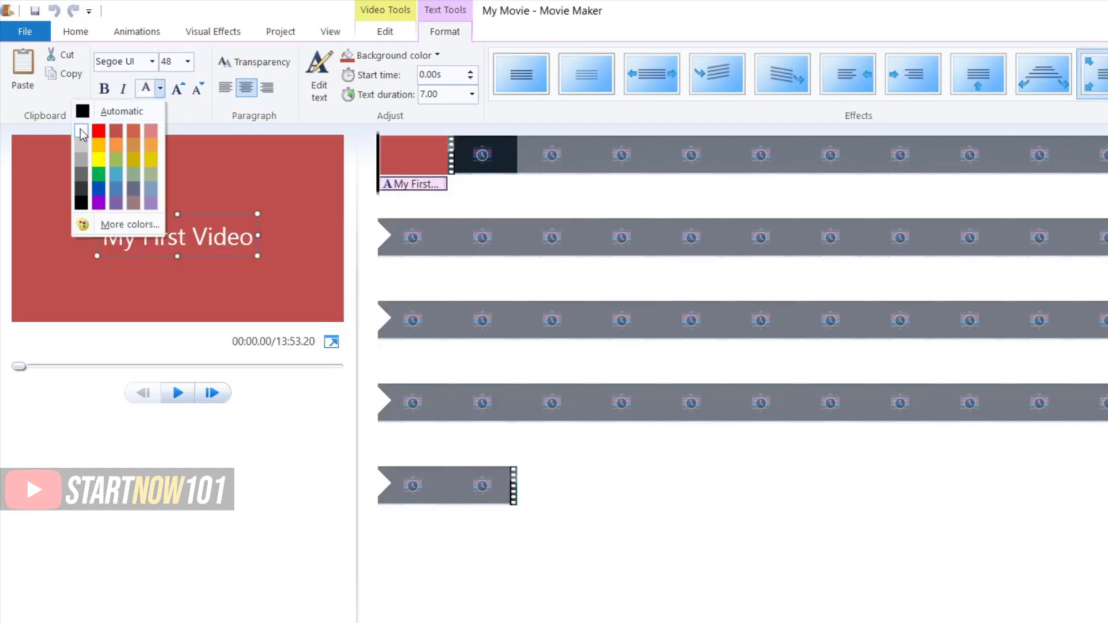
left_click(81, 129)
left_click(161, 89)
left_click(98, 160)
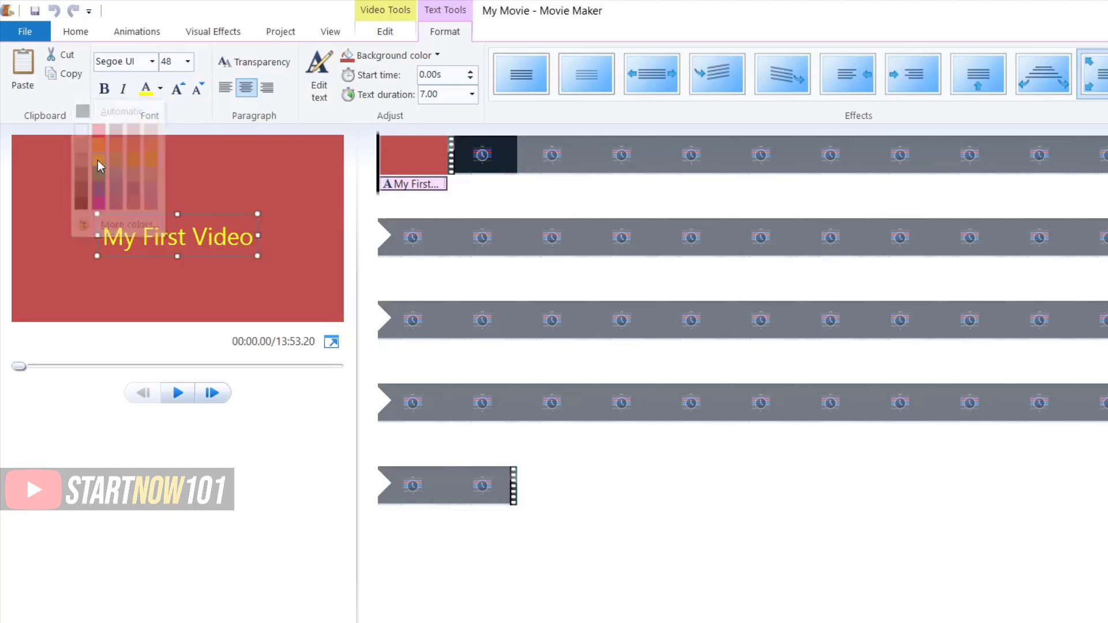
Step: Enlarge the title text to size 80, move its text box up, and widen it on both sides
left_click(177, 88)
left_click(177, 88)
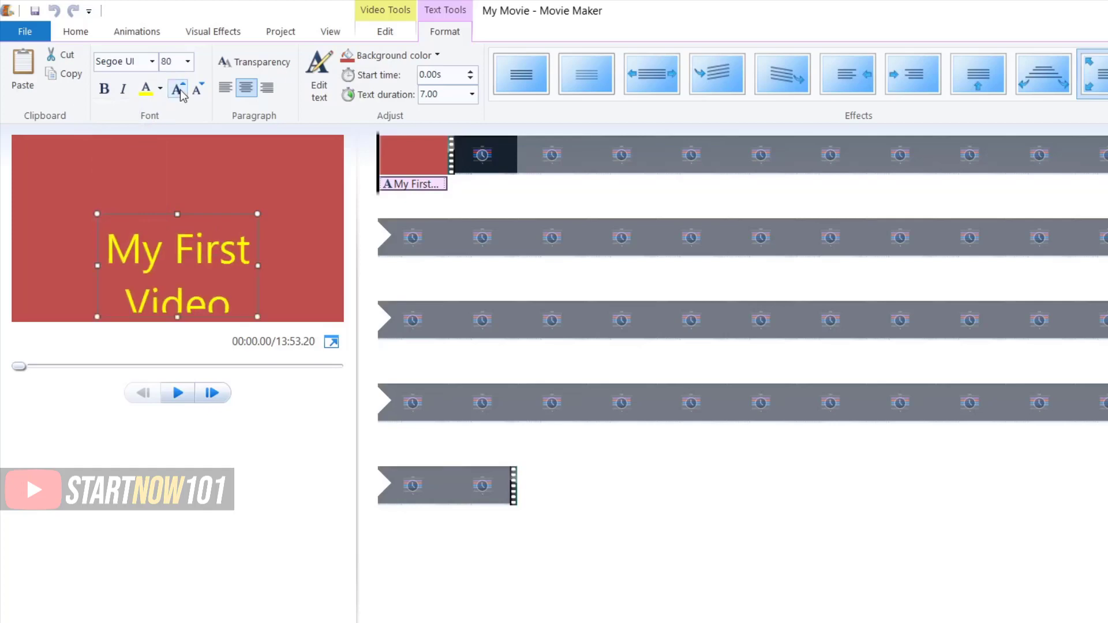
left_click_drag(211, 227, 177, 179)
left_click_drag(96, 238, 48, 238)
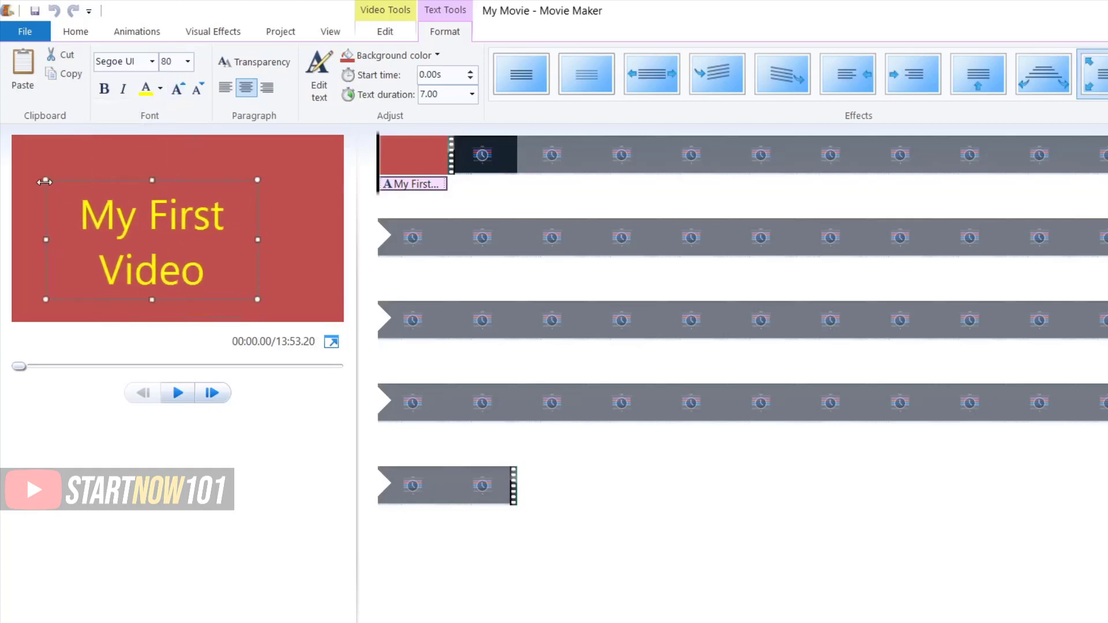
left_click_drag(257, 238, 316, 261)
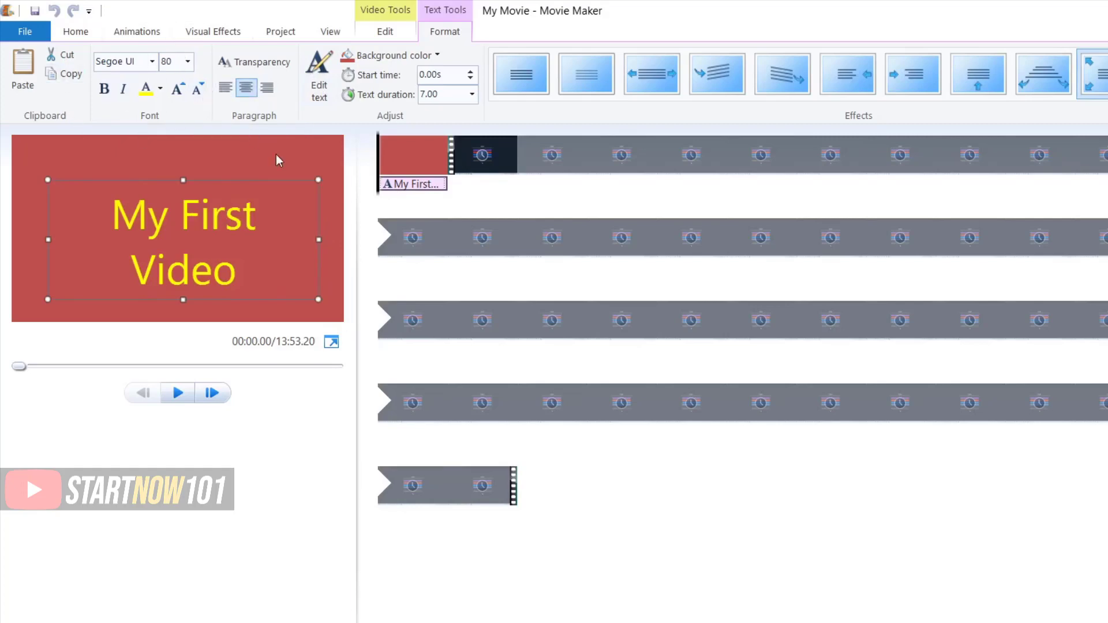
Step: Try several text effects on the title and apply the one with outward horizontal arrows
left_click(648, 81)
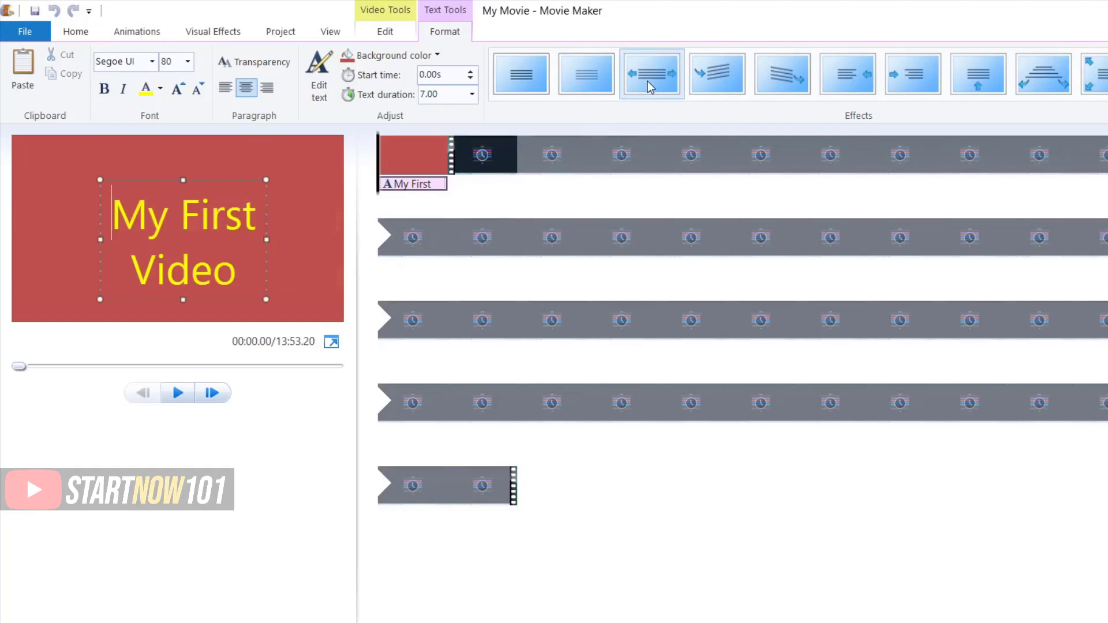
left_click(707, 77)
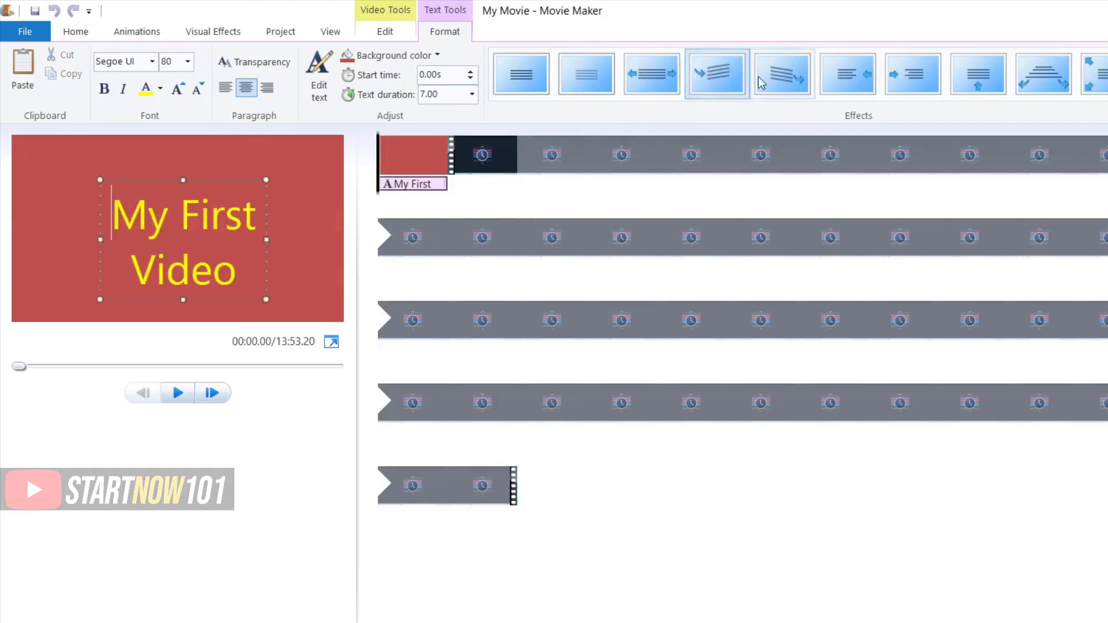
left_click(783, 84)
left_click(961, 78)
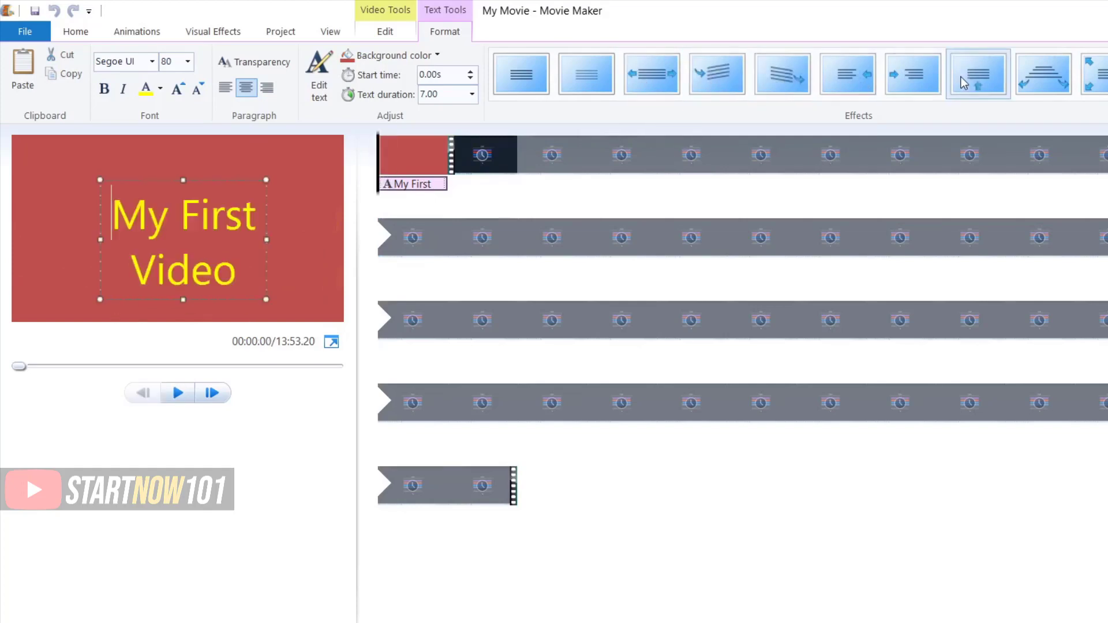
left_click(1057, 87)
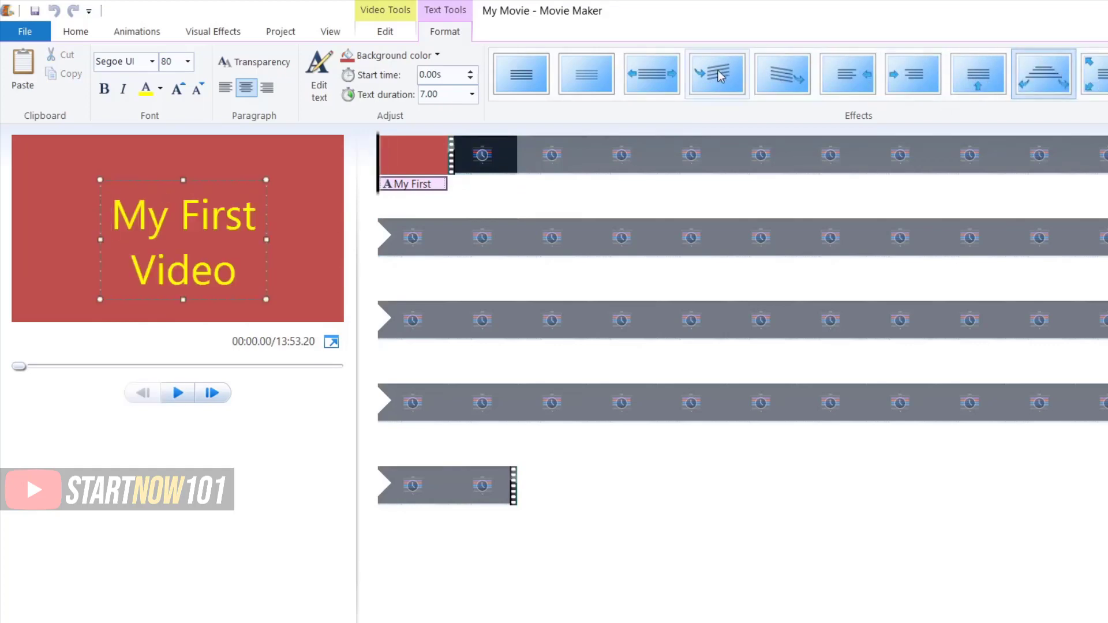
left_click(662, 81)
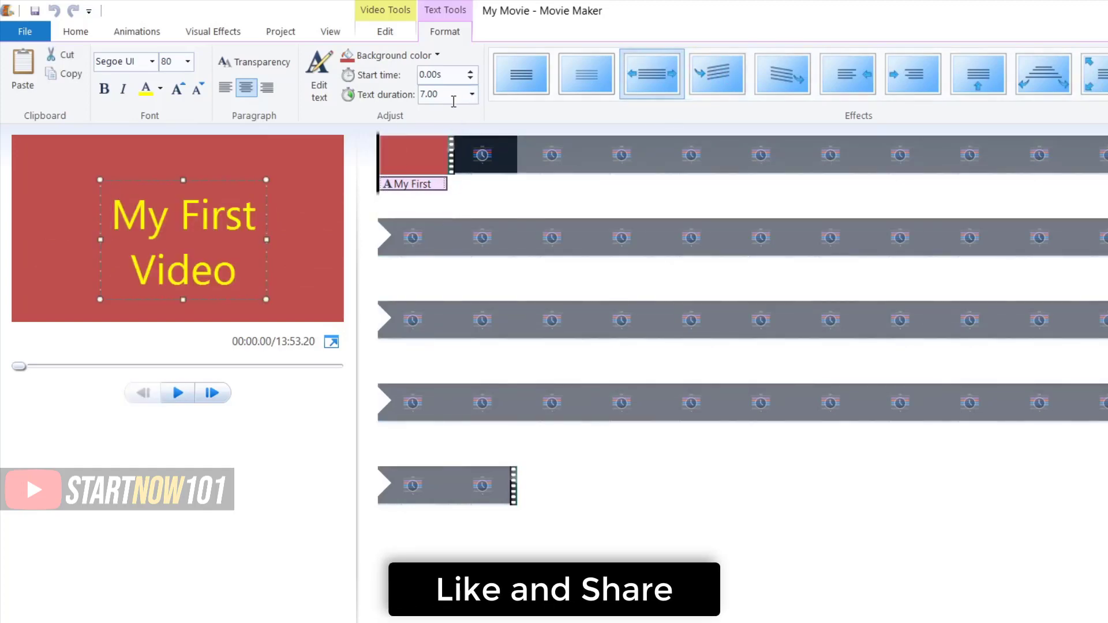
Step: Set the title's text duration to 5.00 seconds and shift its text to start at about 1.68 s
left_click(472, 94)
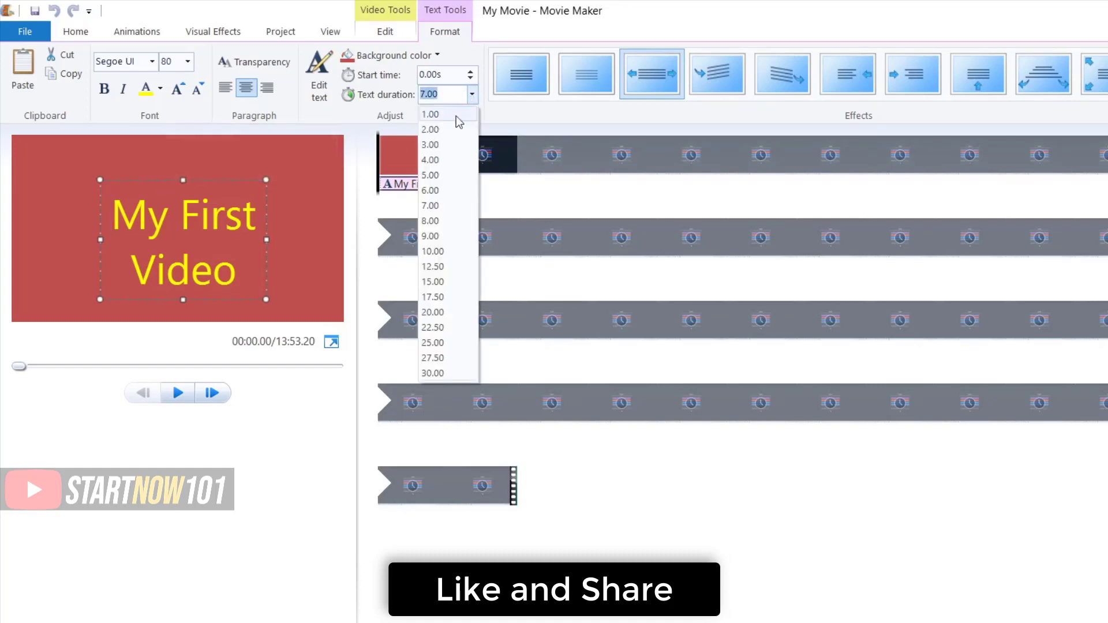
left_click(433, 175)
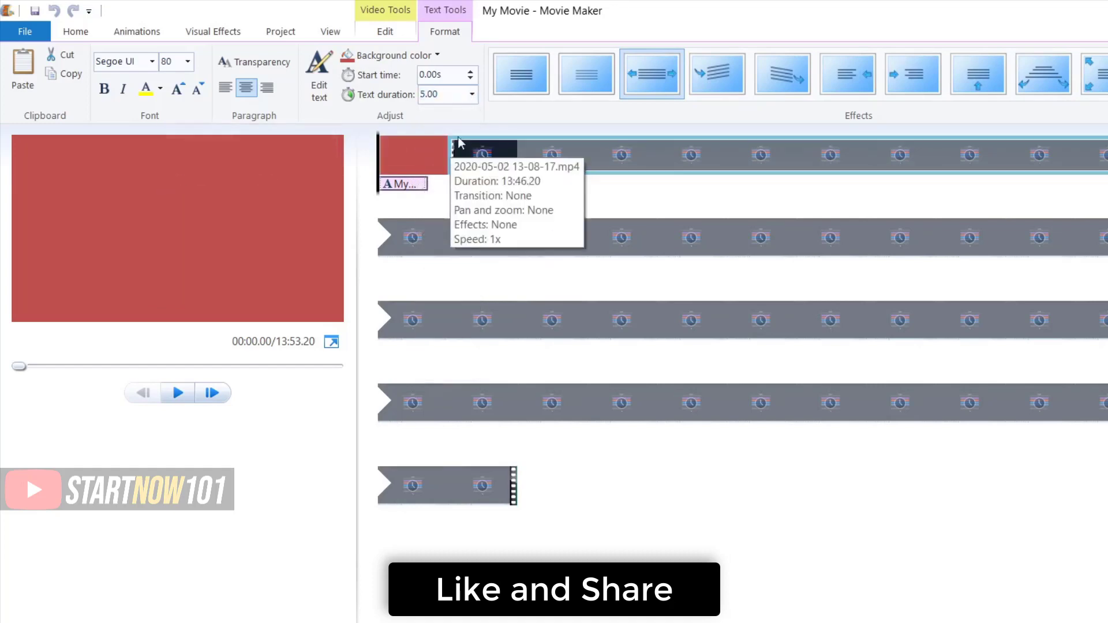
left_click(438, 157)
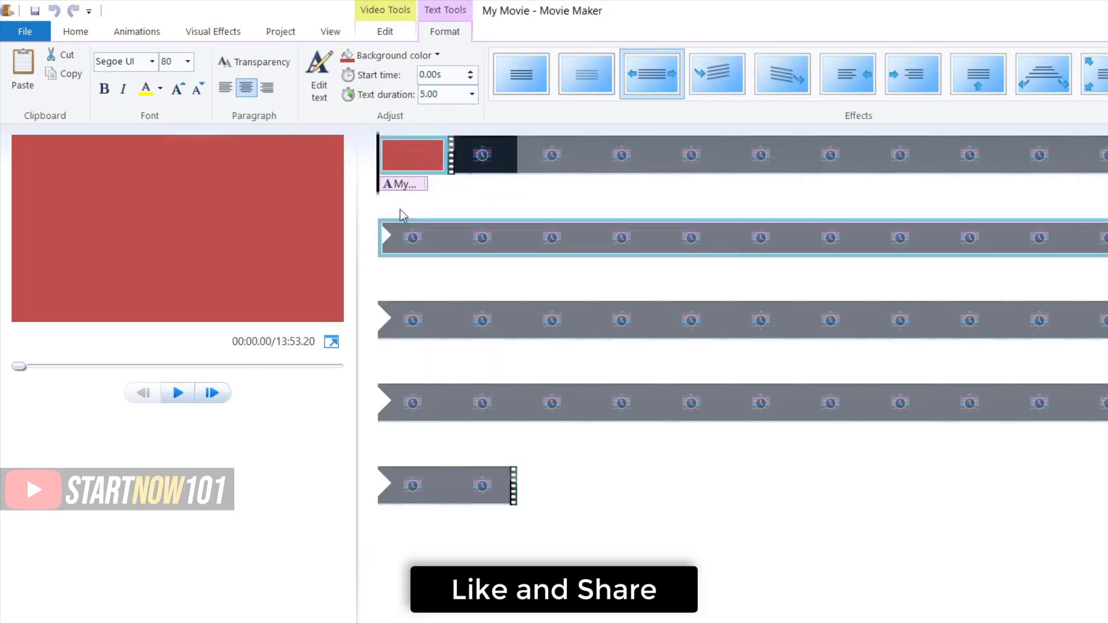
left_click(427, 184)
left_click_drag(430, 186, 401, 189)
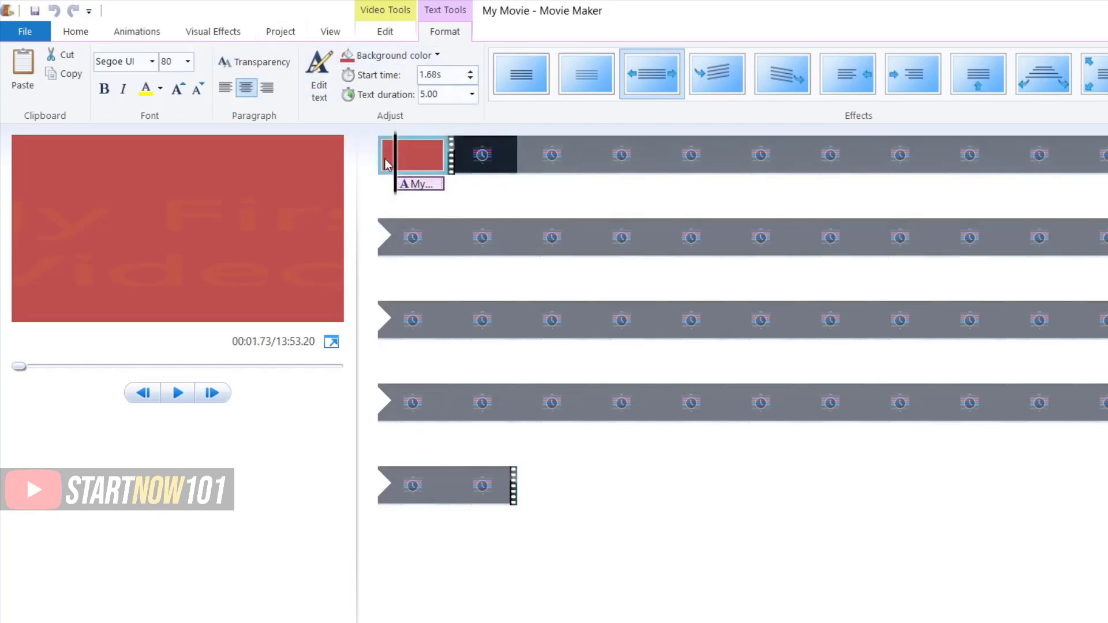
Step: Play the title in the preview through to the start of the video clip, and pause at about 9 s
left_click(176, 393)
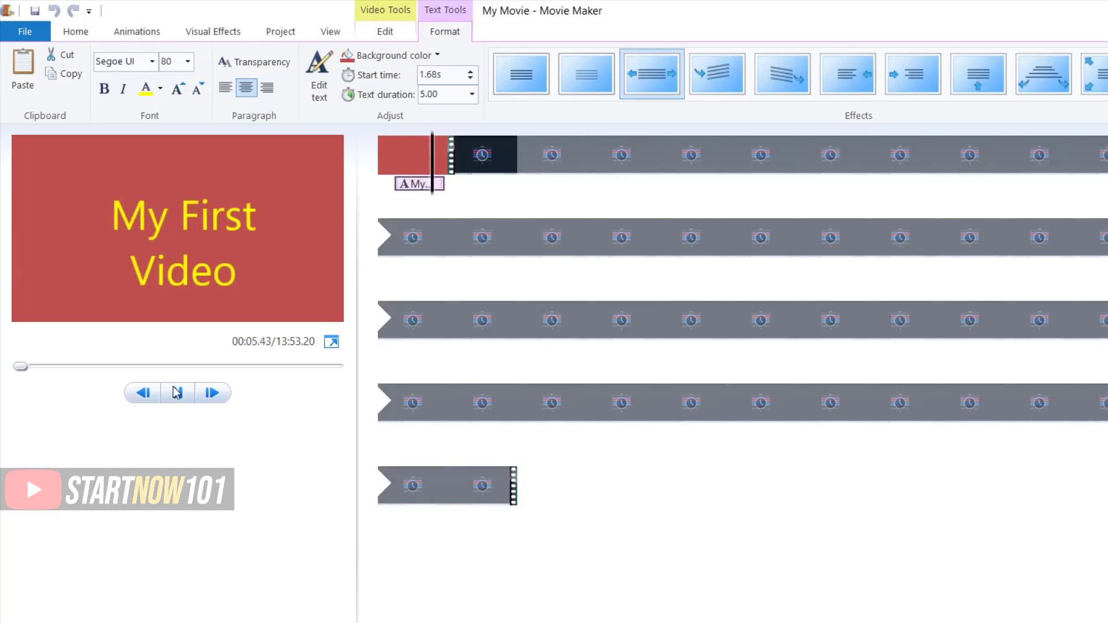
left_click(398, 248)
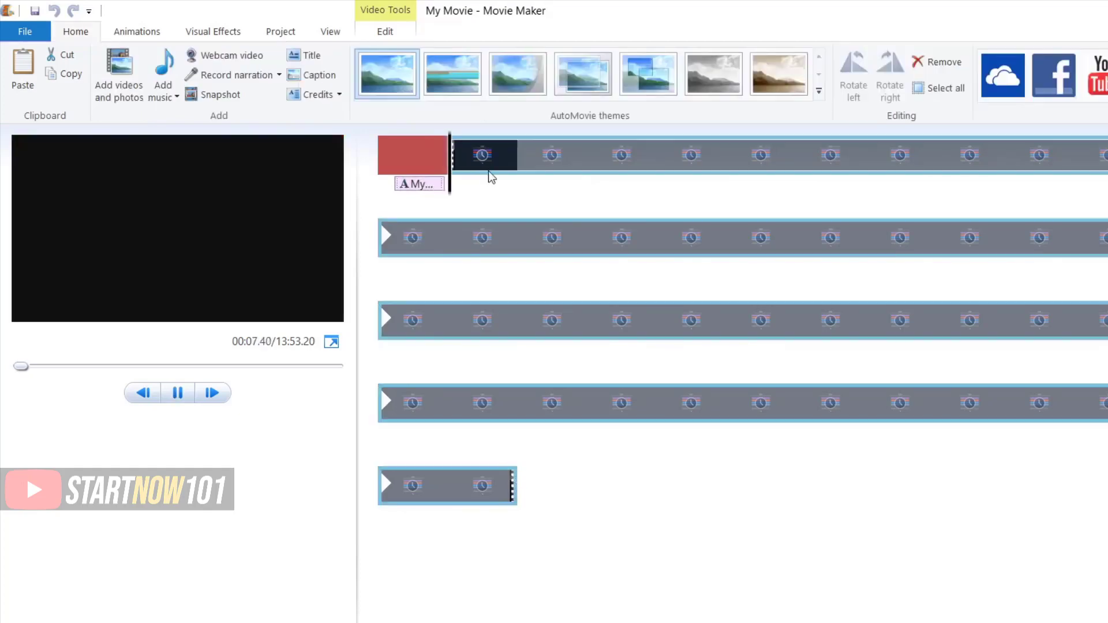
left_click(177, 394)
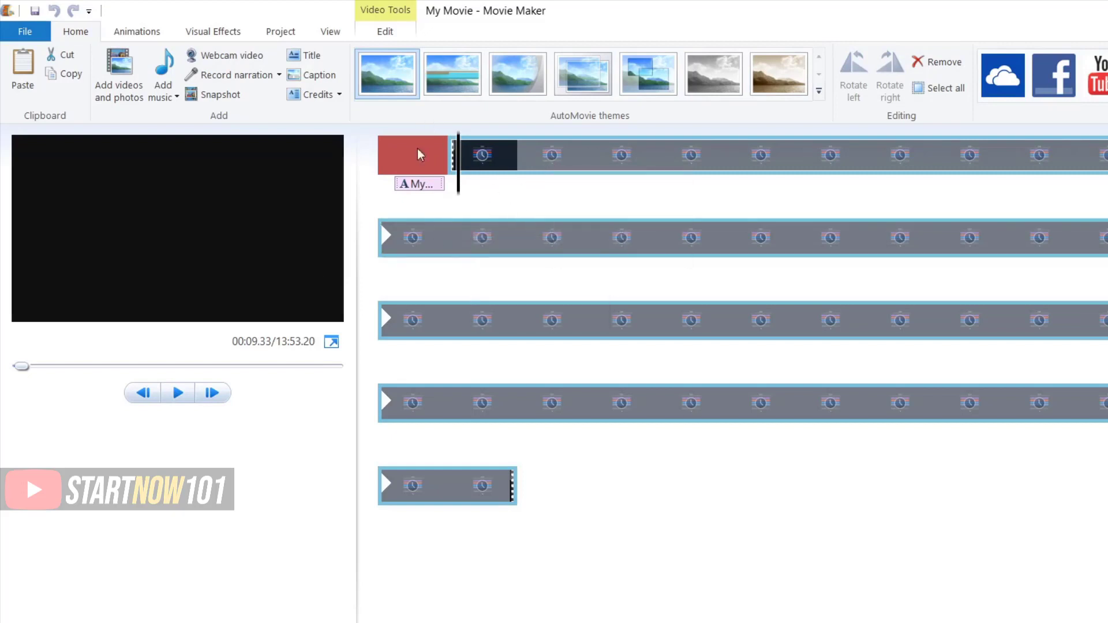
Step: Add a caption reading "video by StartNow101" to the video clip at about 21.5 s
left_click(414, 162)
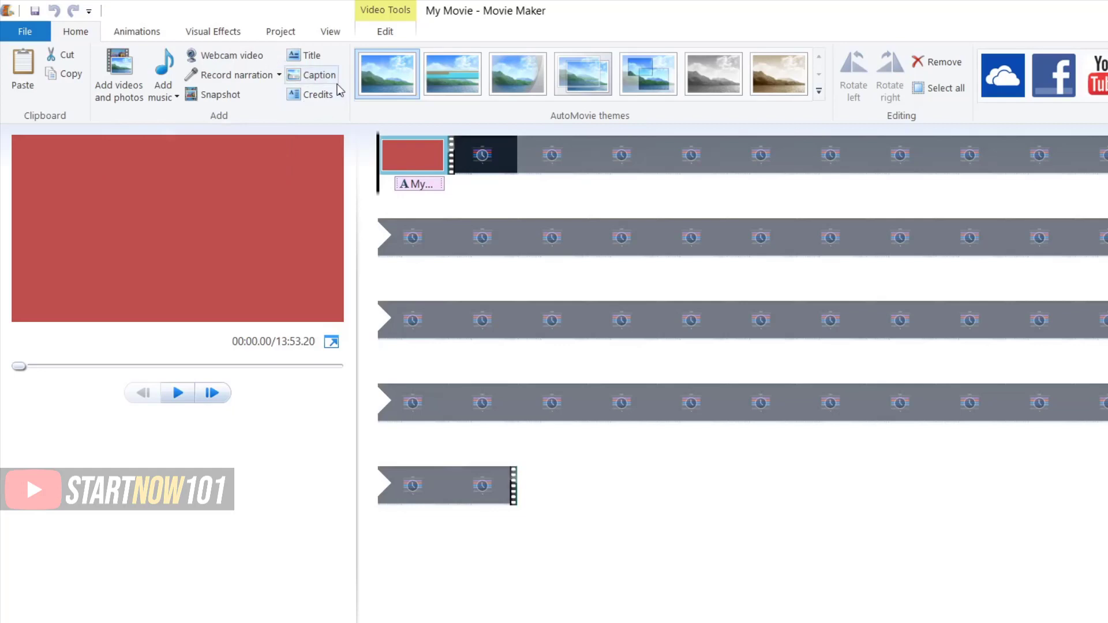
left_click(467, 161)
key("Left")
left_click(472, 150)
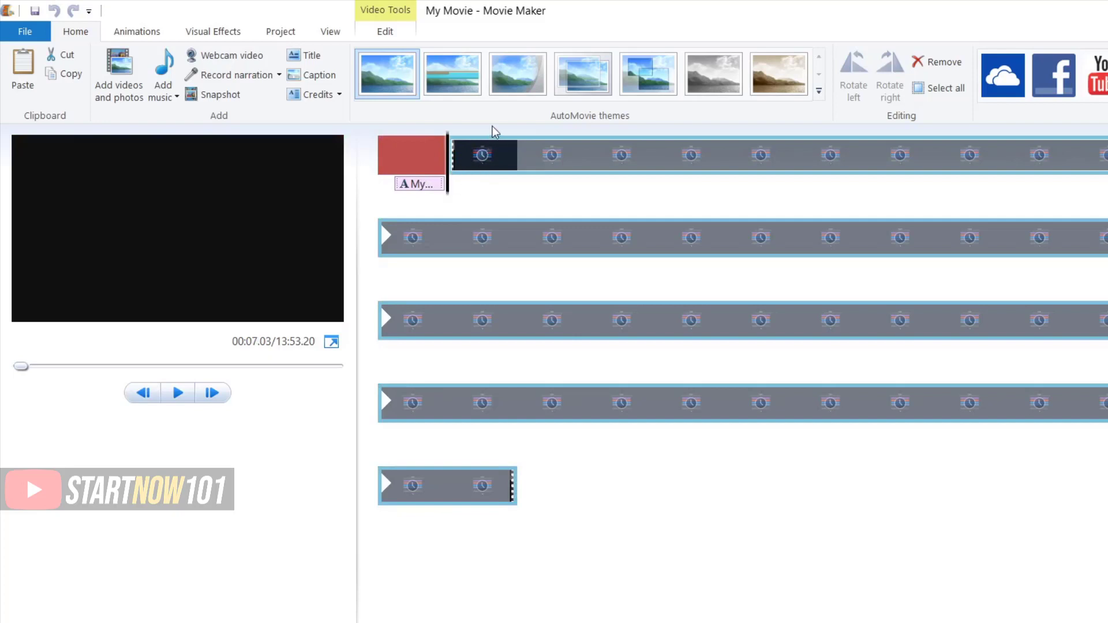
left_click(517, 144)
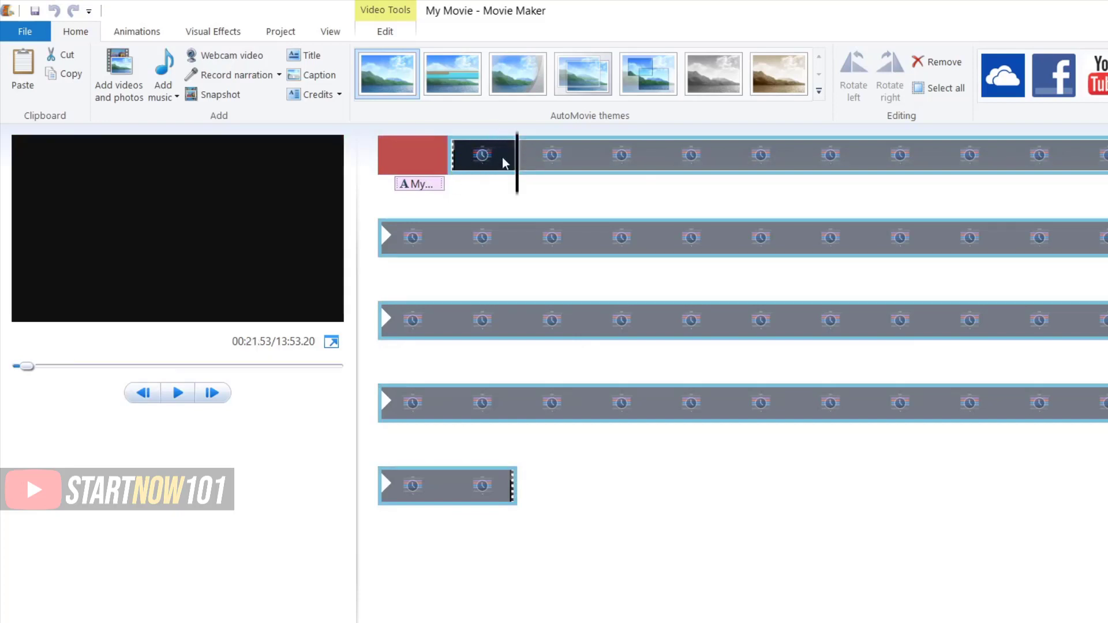
left_click(318, 79)
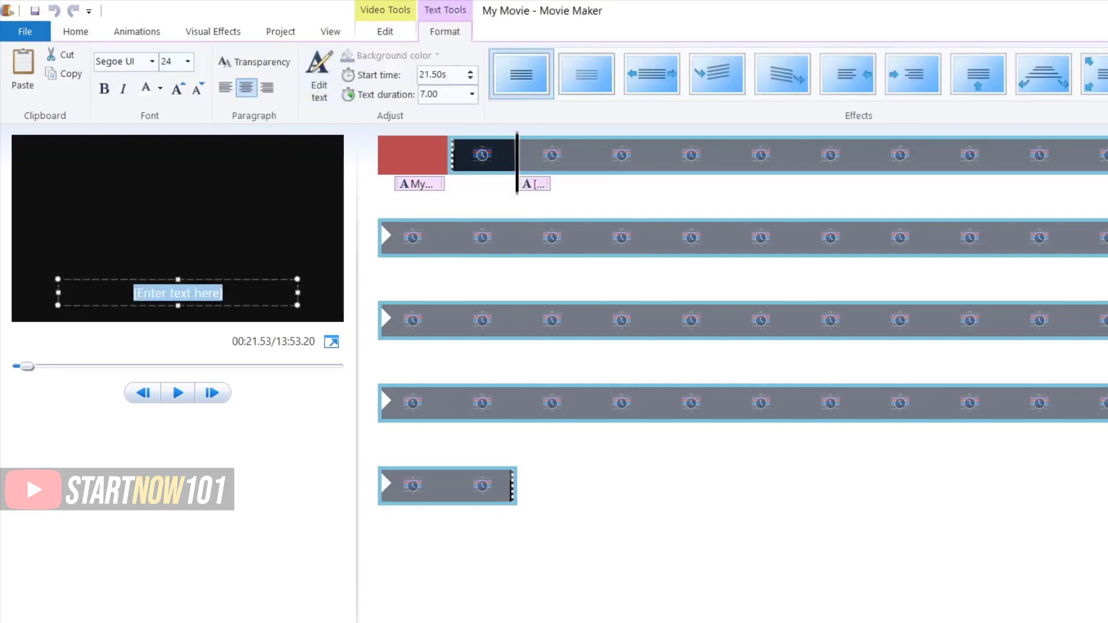
type("video b")
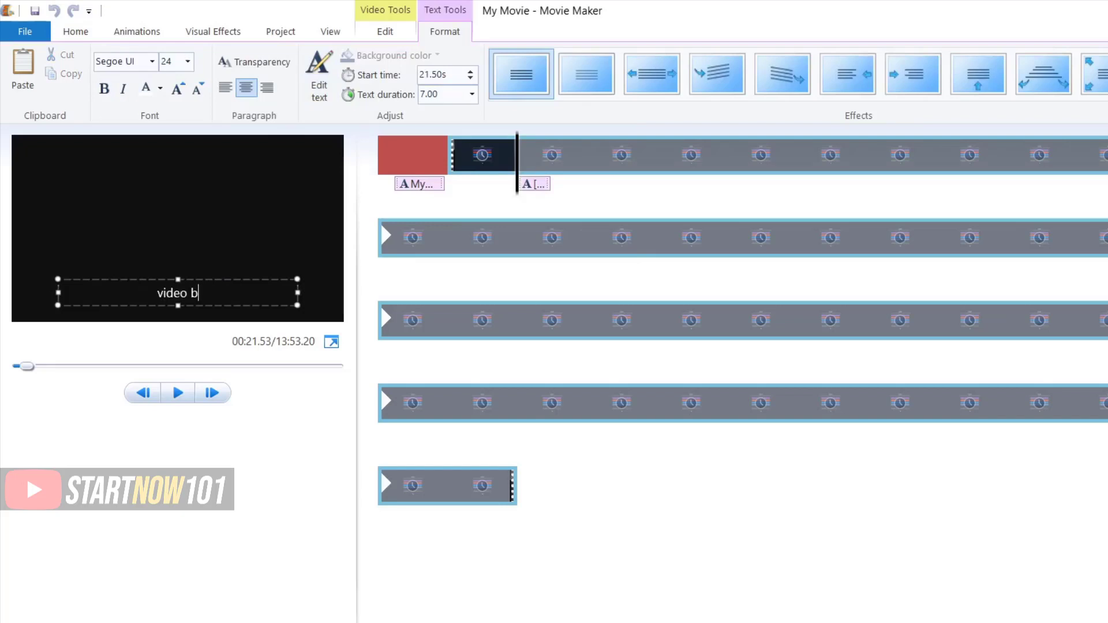
type("y StartNow101")
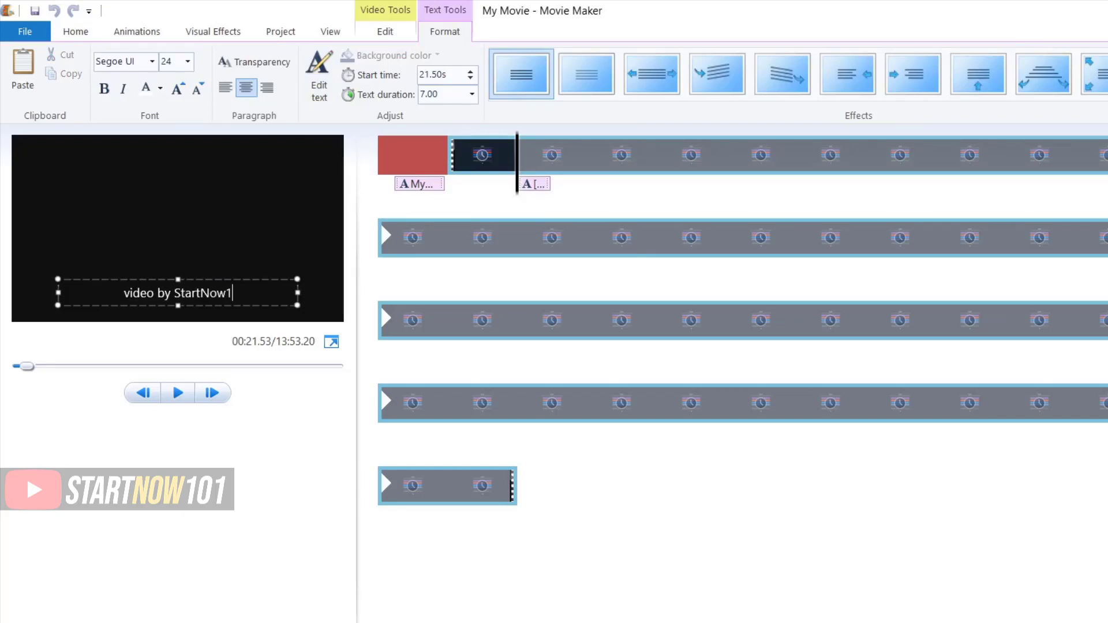
left_click(298, 305)
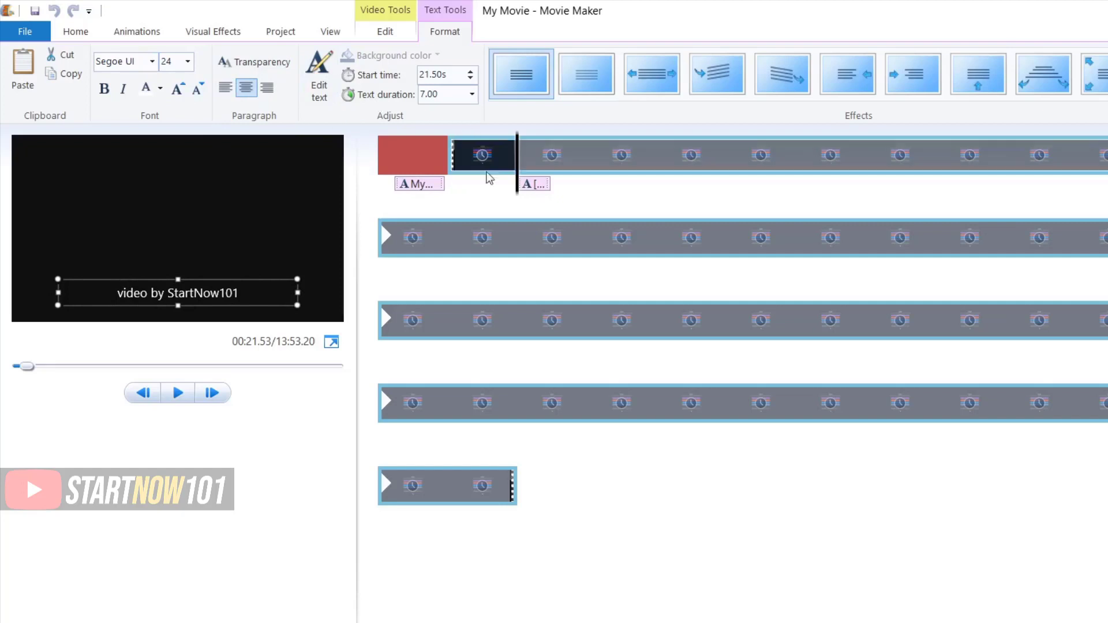
Step: Set the caption's text duration to 10.00 seconds and move it earlier to start at about 11.5 s
left_click(472, 94)
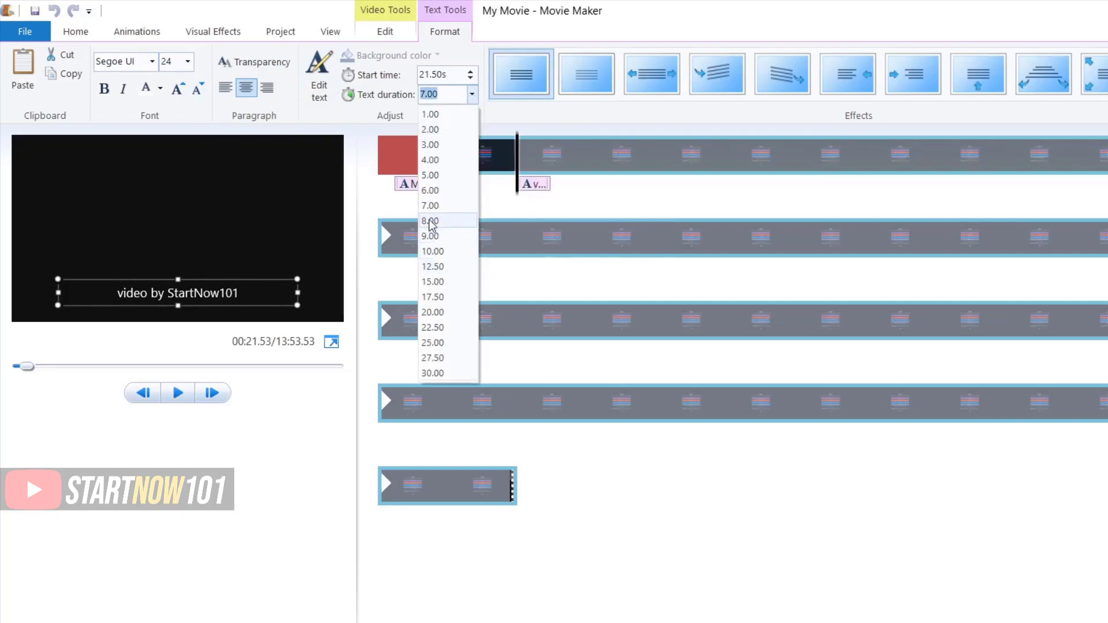
left_click(445, 251)
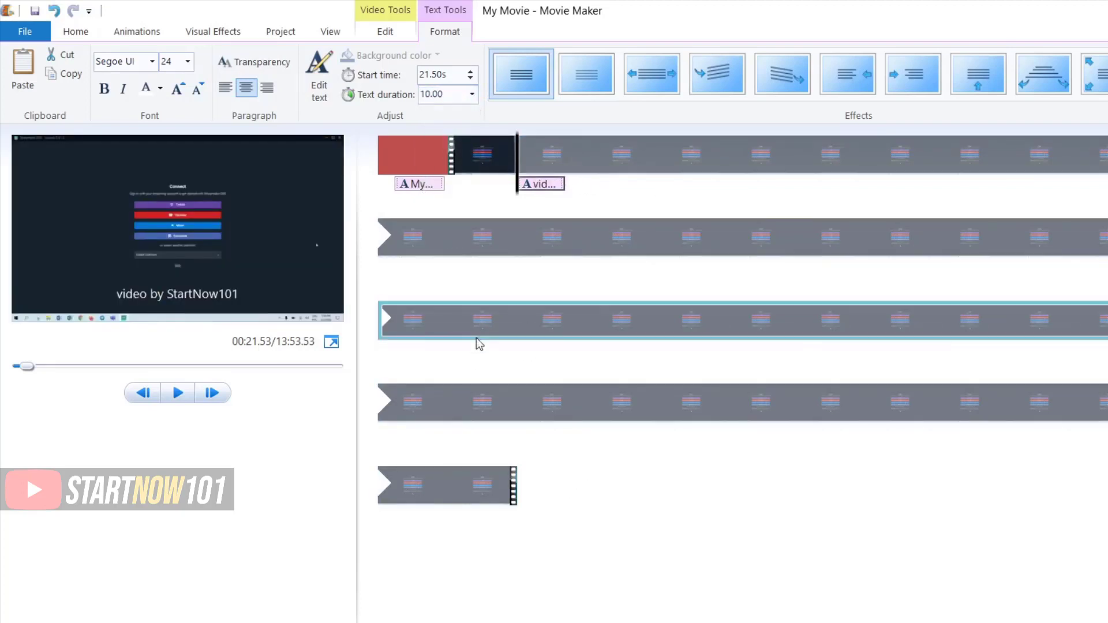
left_click(491, 163)
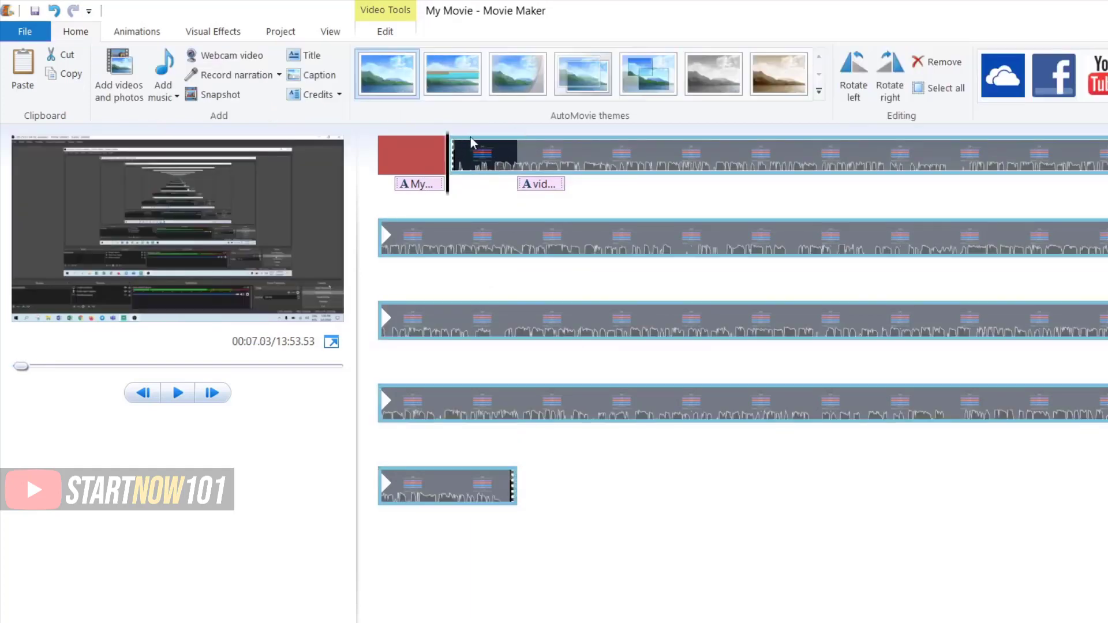
left_click_drag(535, 184, 489, 190)
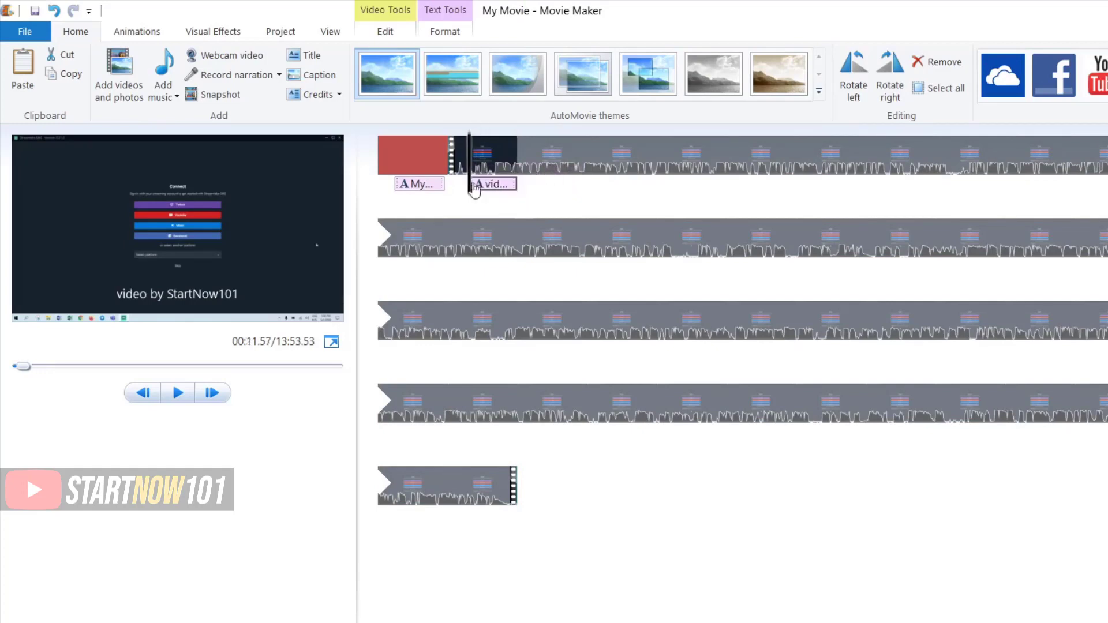
Step: Play the movie from the beginning to check the caption, view it in full screen, and pause at about 16.6 s
left_click(380, 141)
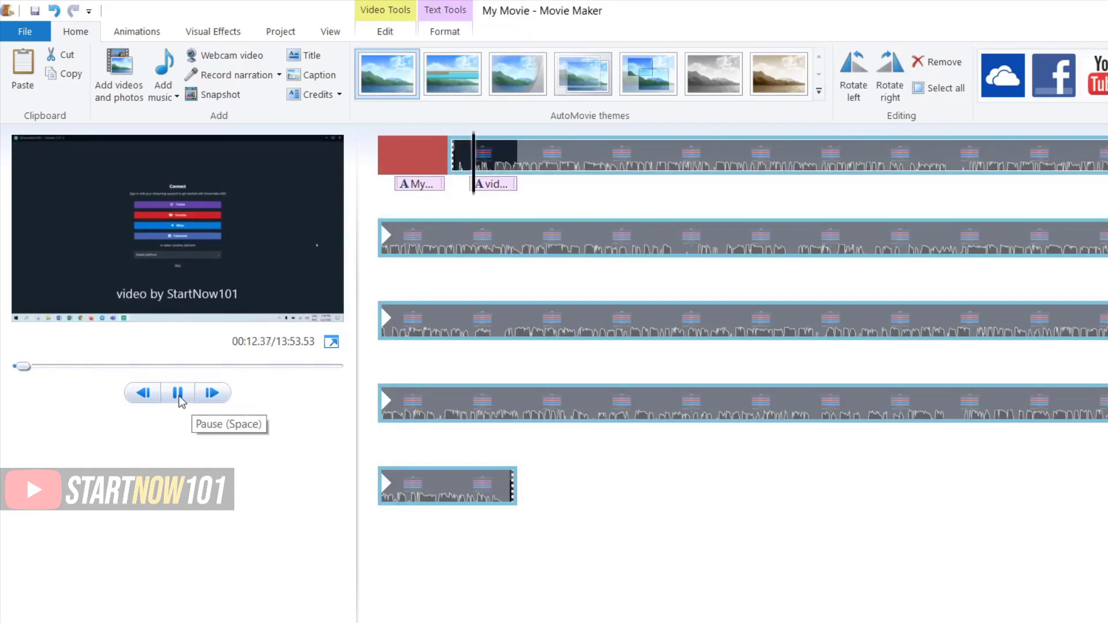
left_click(179, 396)
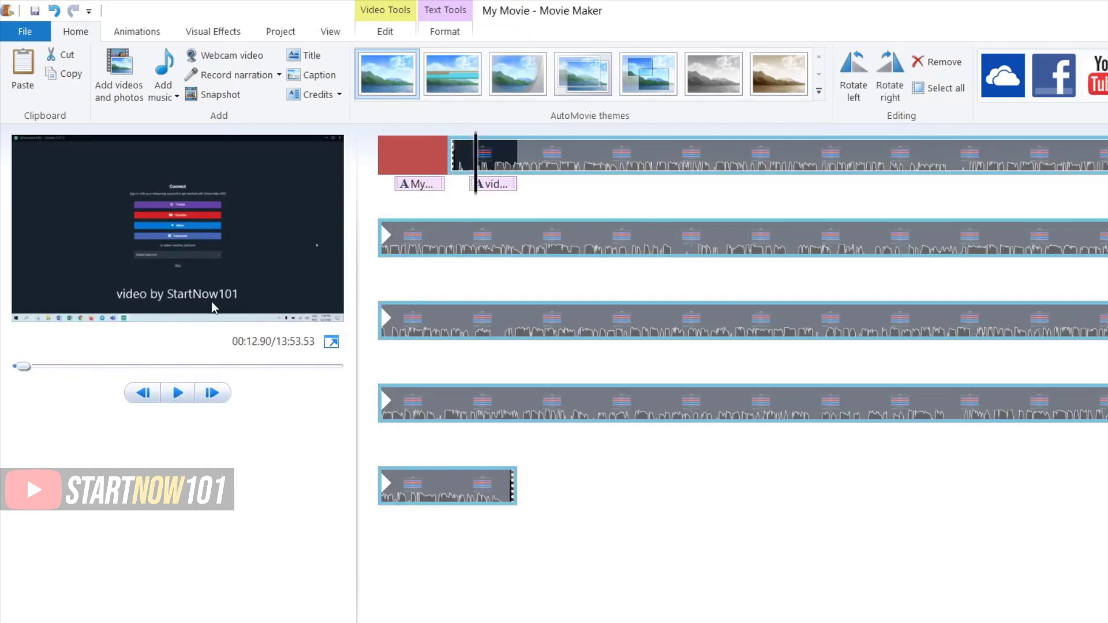
left_click(329, 343)
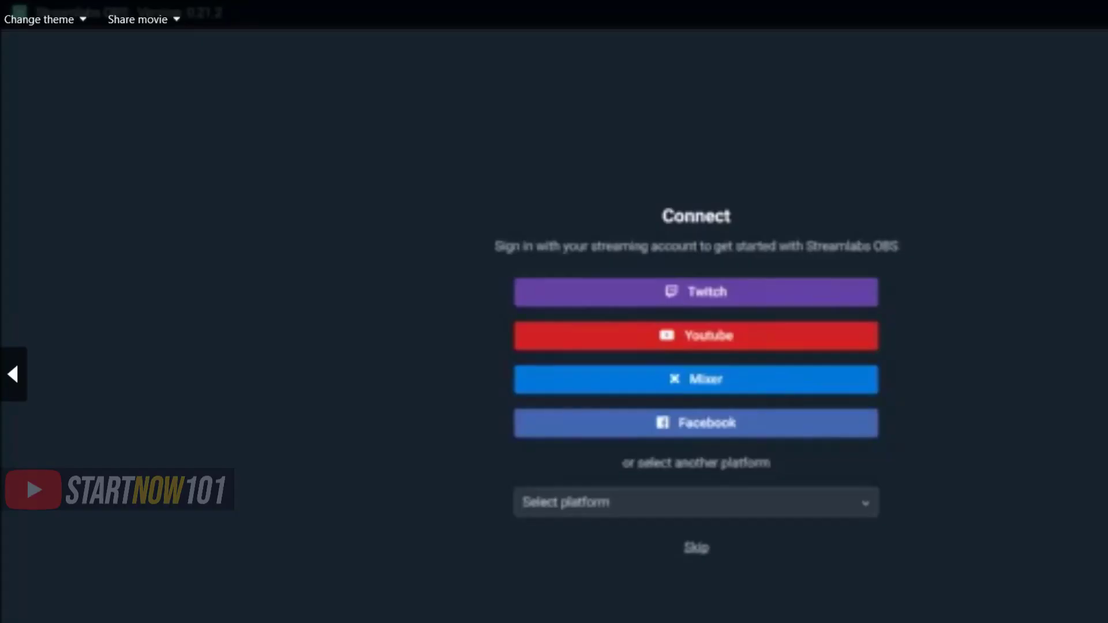
key("Escape")
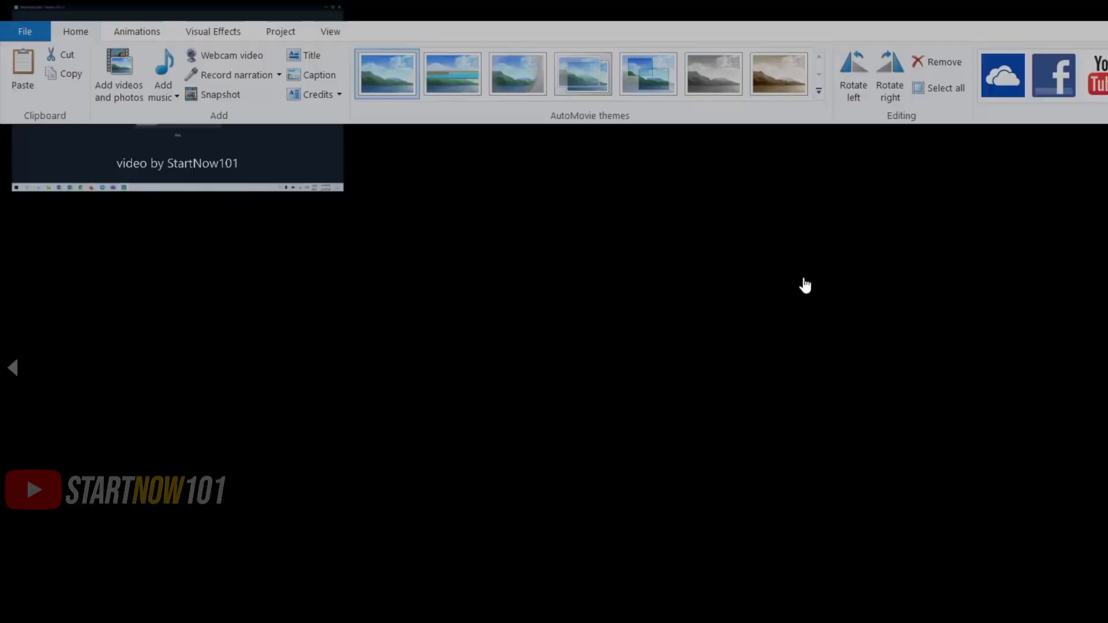
left_click(177, 393)
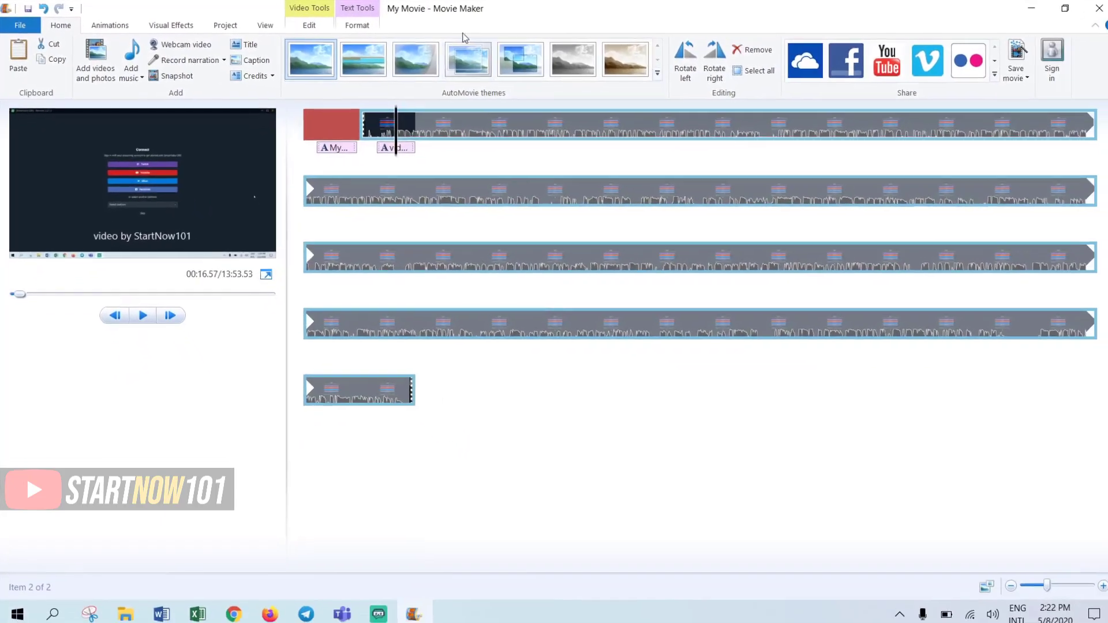
Step: Apply the second AutoMovie theme to the movie and decline adding music
left_click(461, 66)
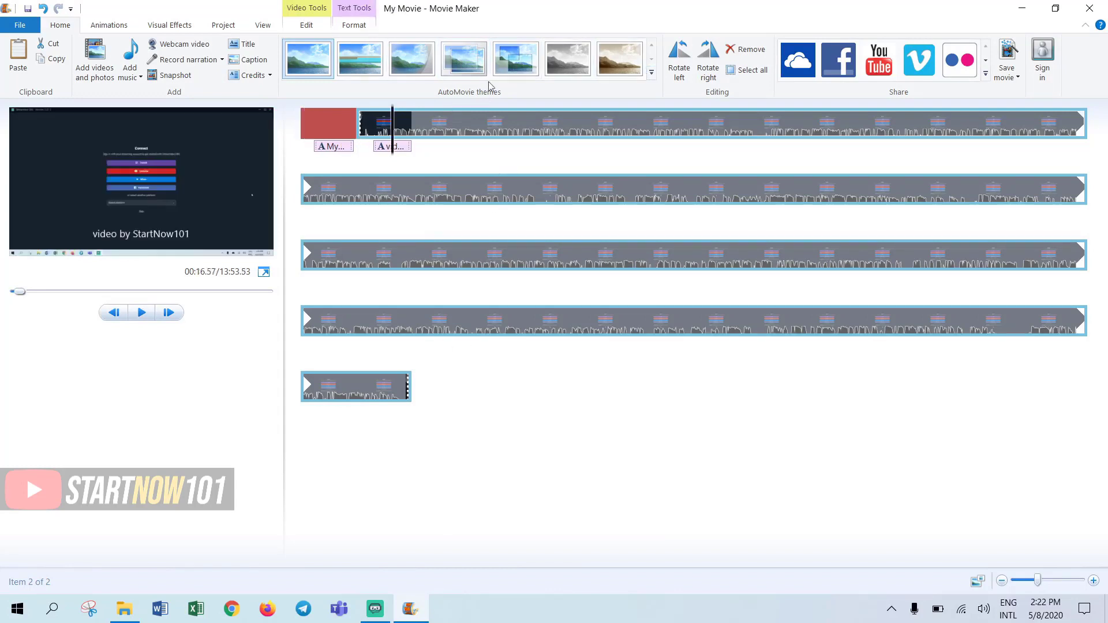
left_click(363, 63)
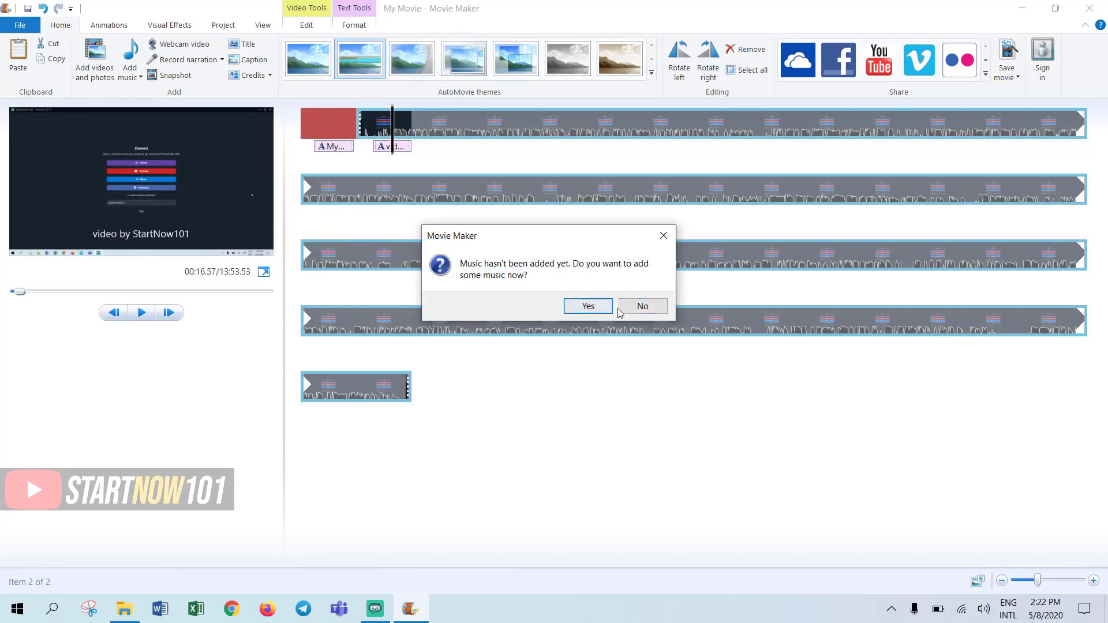
left_click(642, 306)
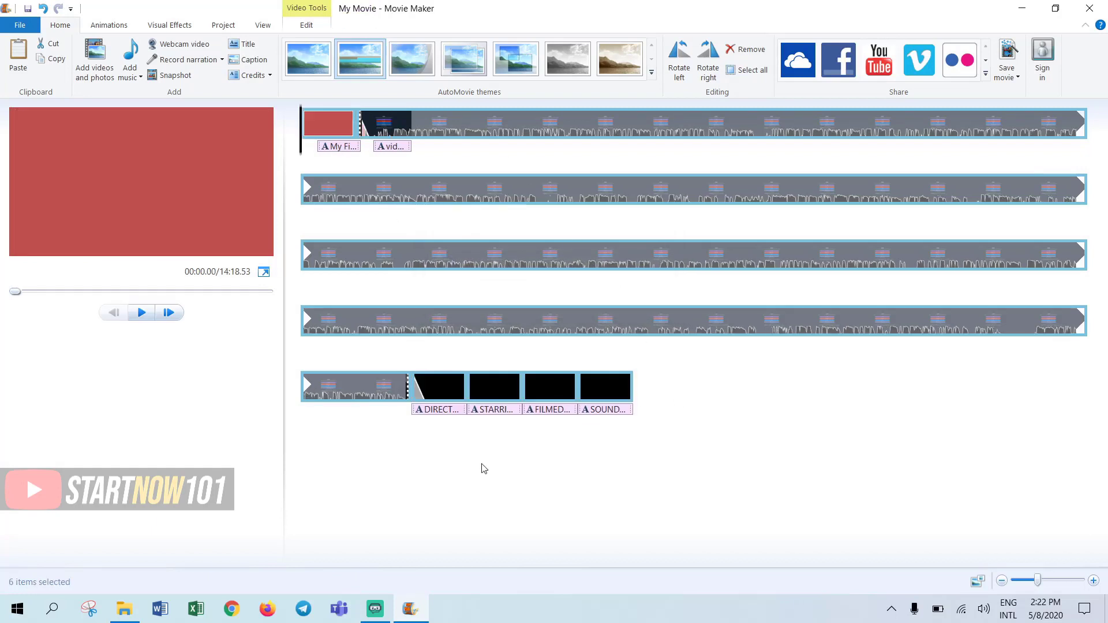
Step: Play the beginning of the "DIRECTED BY" credit in the preview, pause it, and select the credit's text
left_click(433, 390)
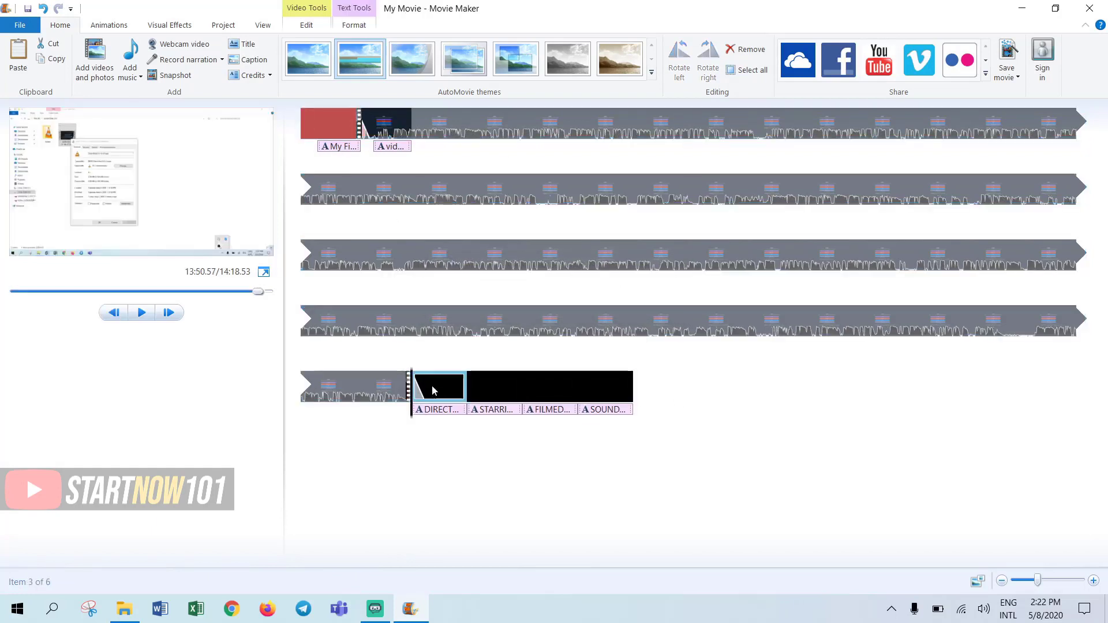
key("space")
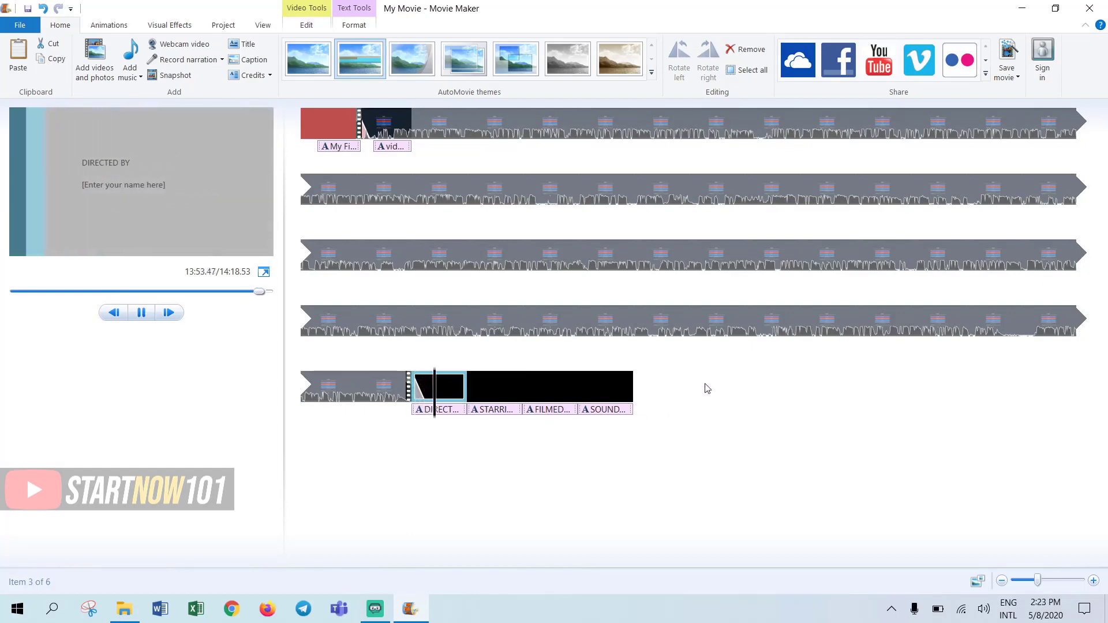
left_click(443, 411)
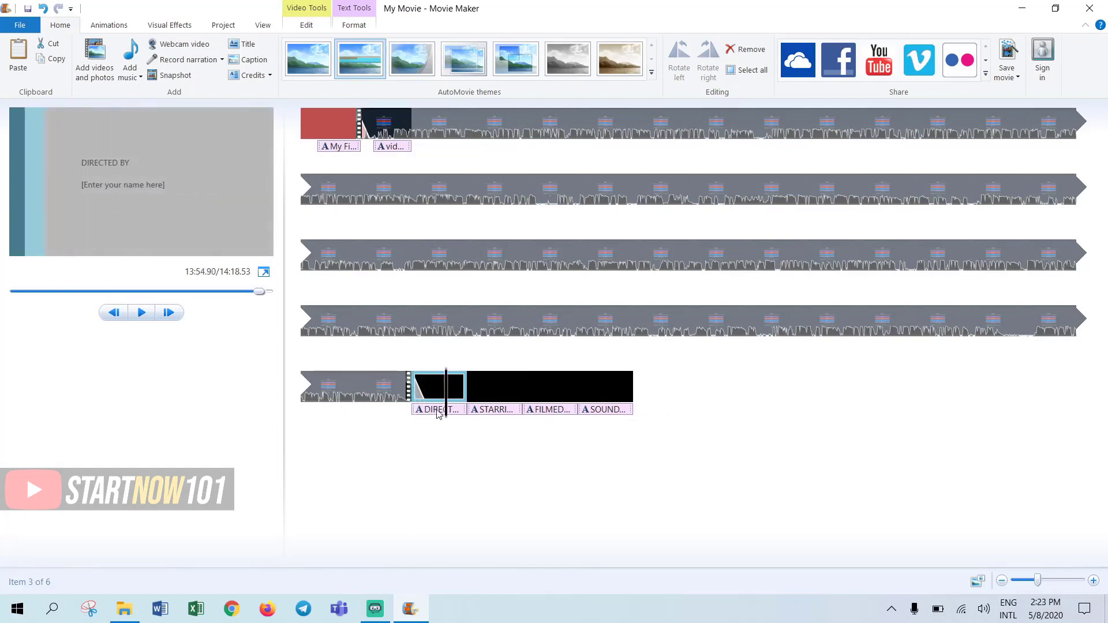
left_click(438, 414)
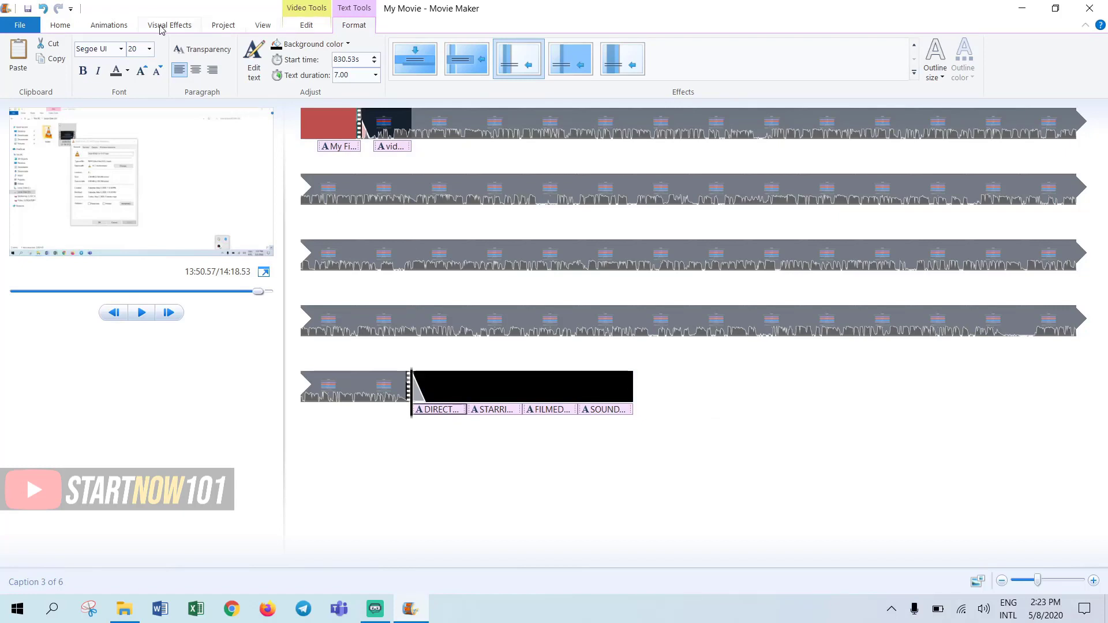
Step: Try a playback speed of 1.25x on the main video clip and set it back to 1x
left_click(508, 130)
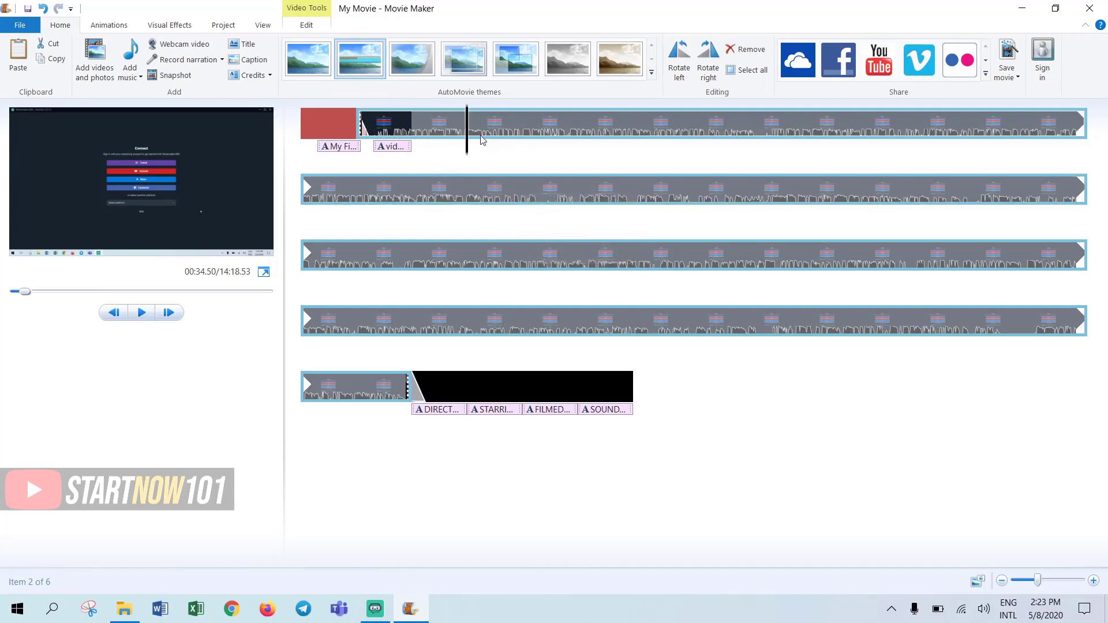
left_click(305, 26)
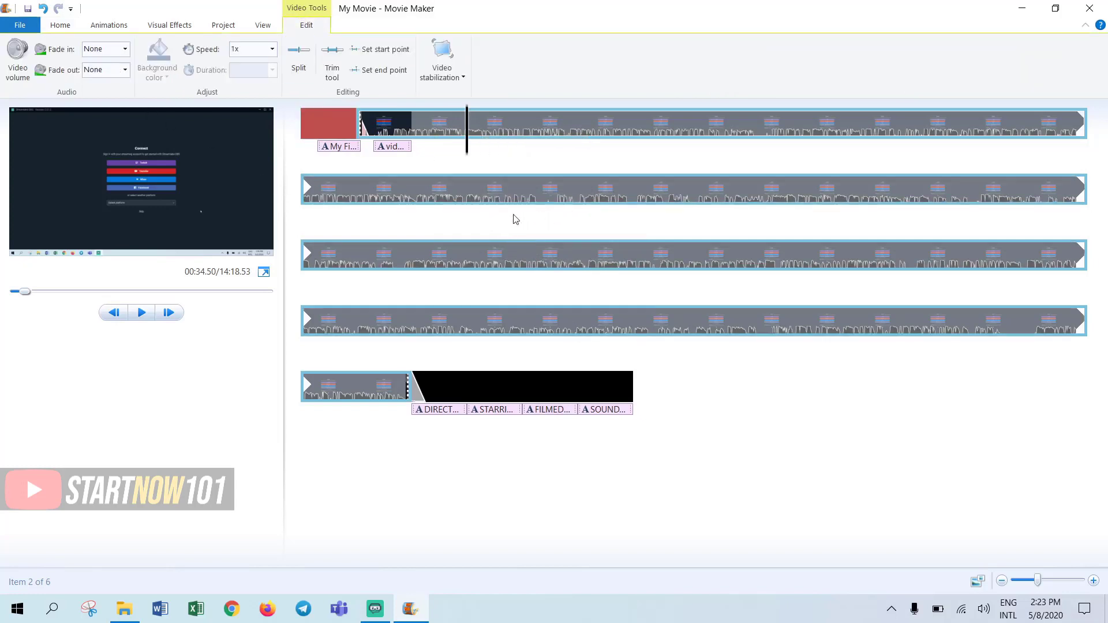
left_click(272, 49)
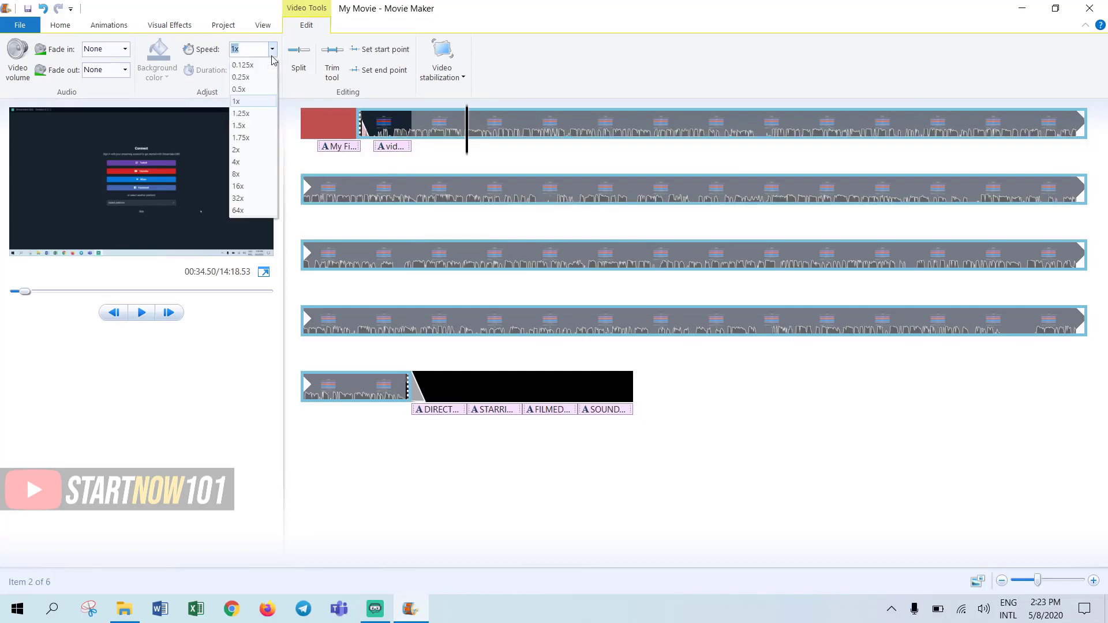
left_click(248, 115)
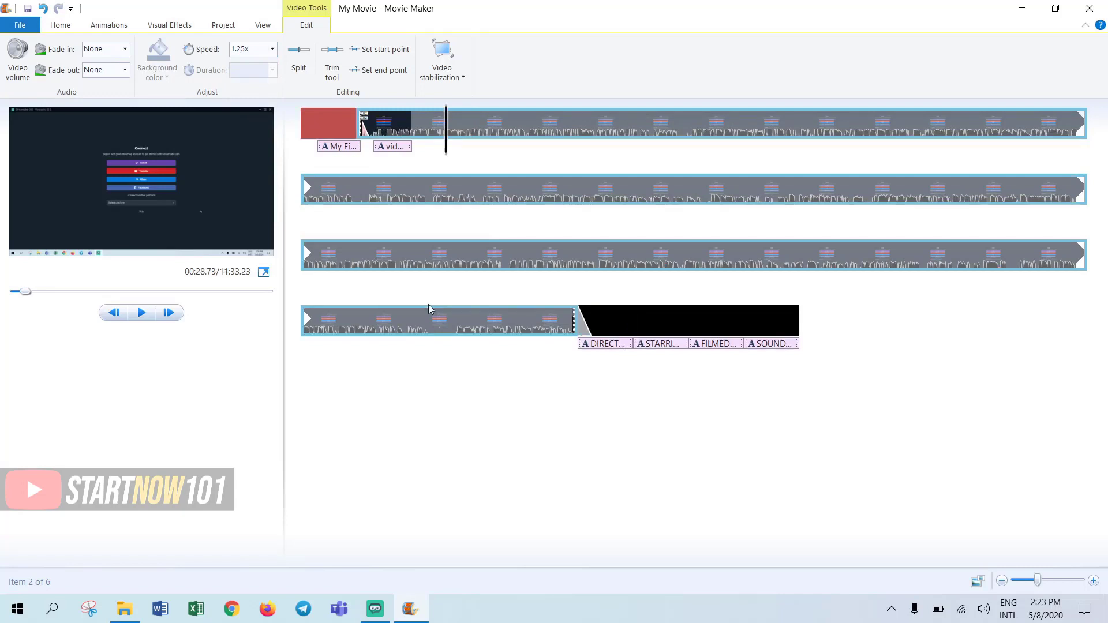
left_click(272, 50)
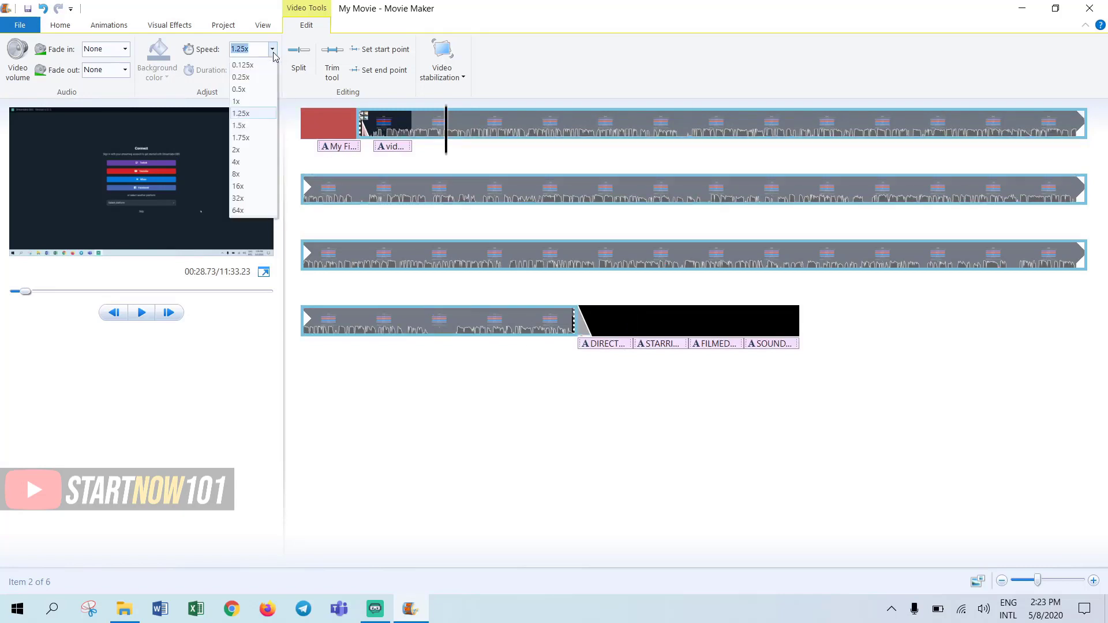
left_click(252, 102)
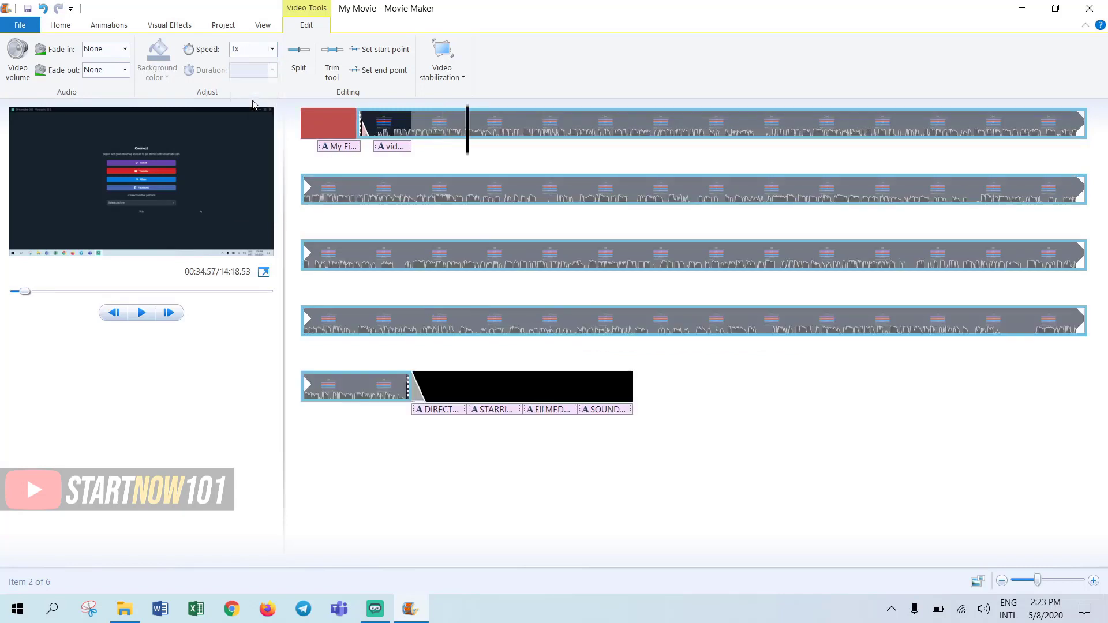
left_click(272, 50)
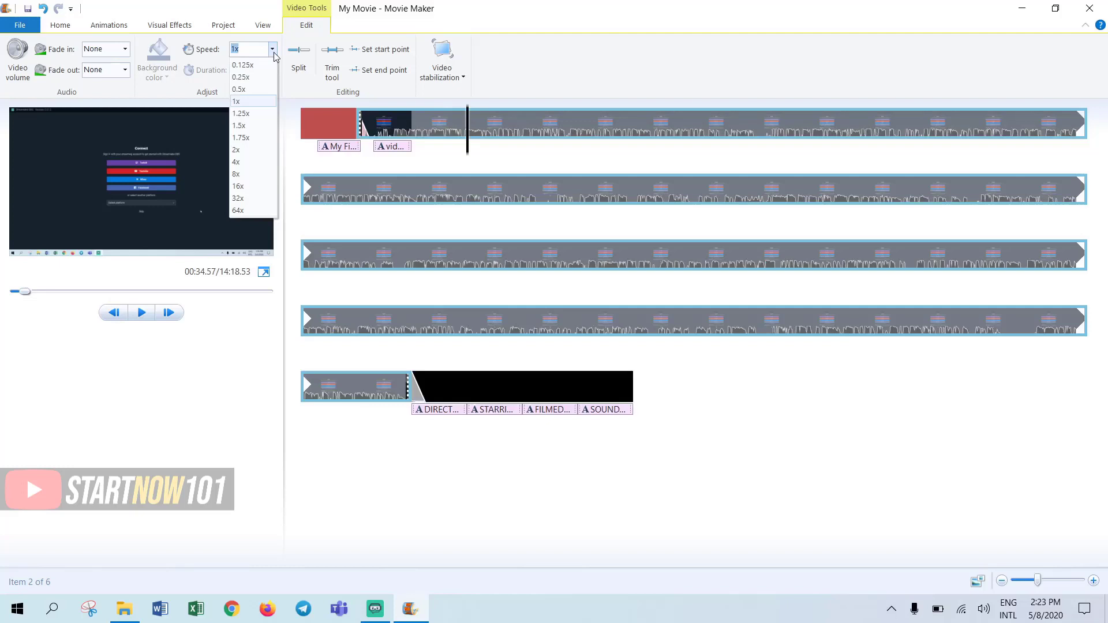
left_click(245, 113)
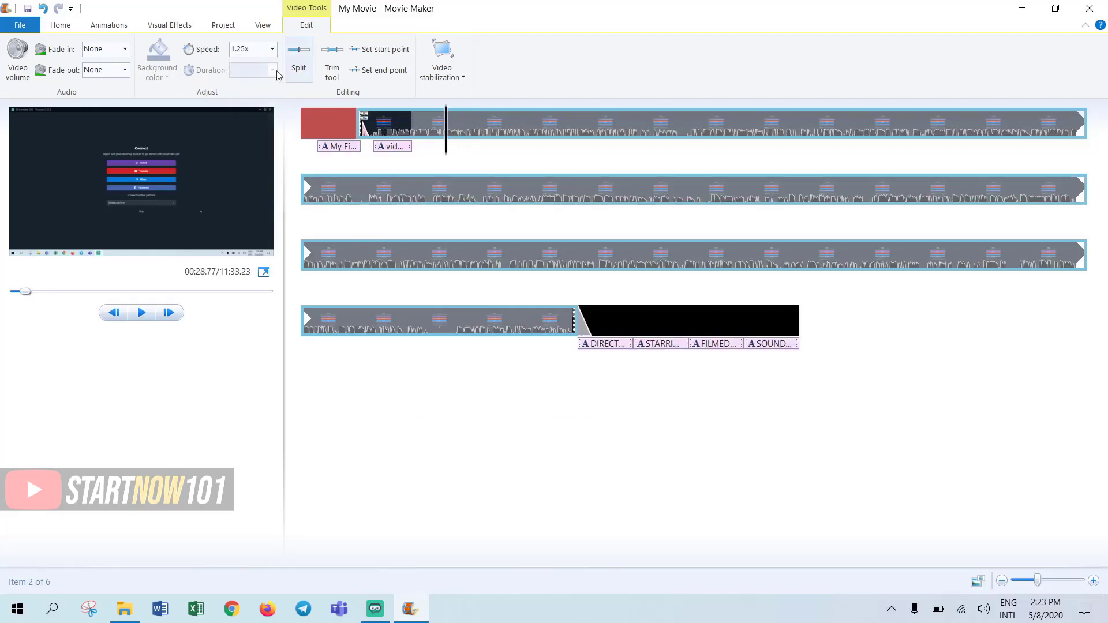
left_click(271, 50)
left_click(247, 104)
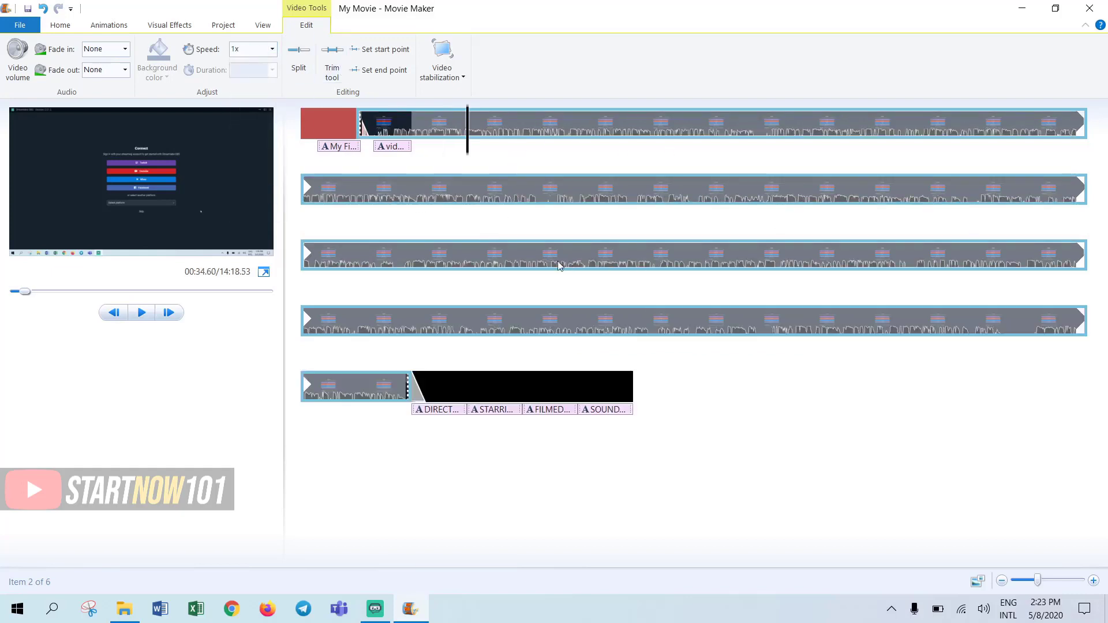
Step: Split the main video clip at about 34.6 s and again at about 1:18
left_click(300, 63)
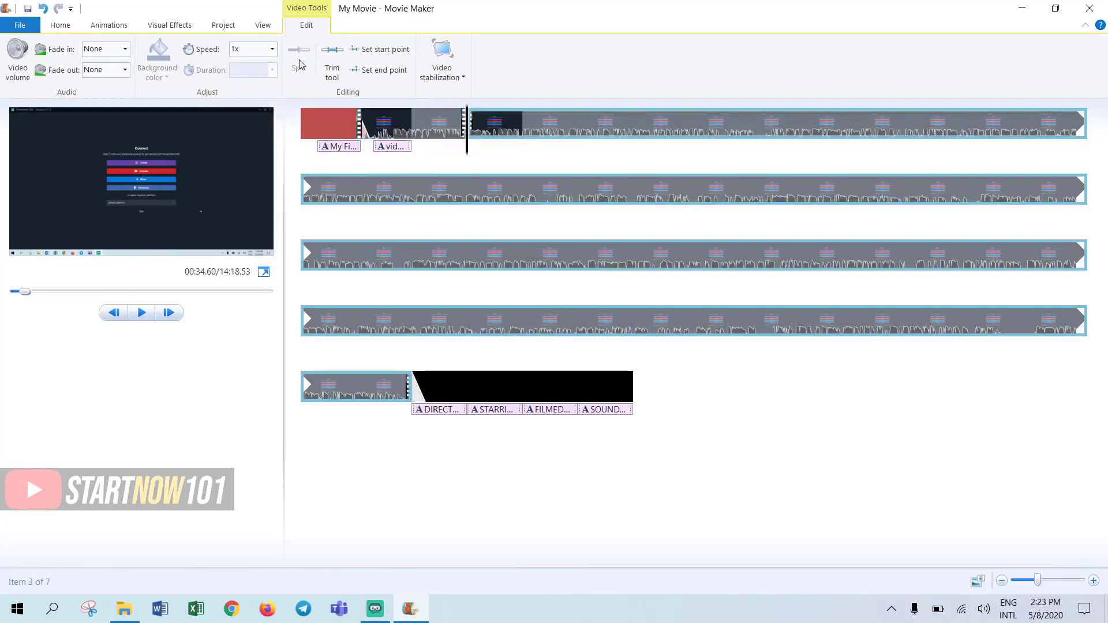
right_click(621, 118)
left_click(633, 124)
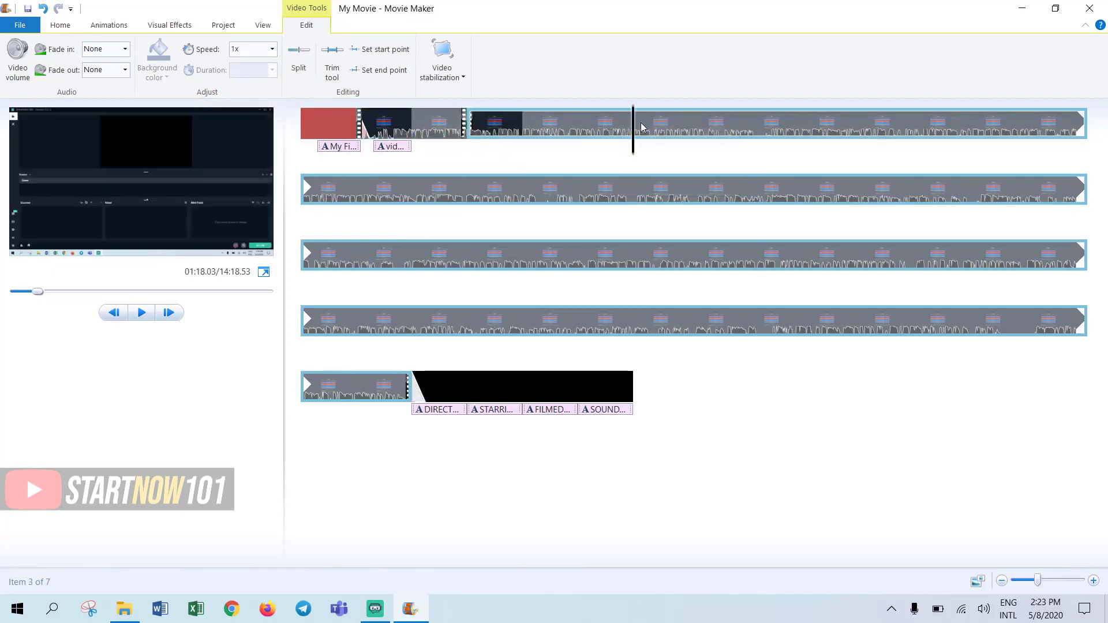
left_click(298, 56)
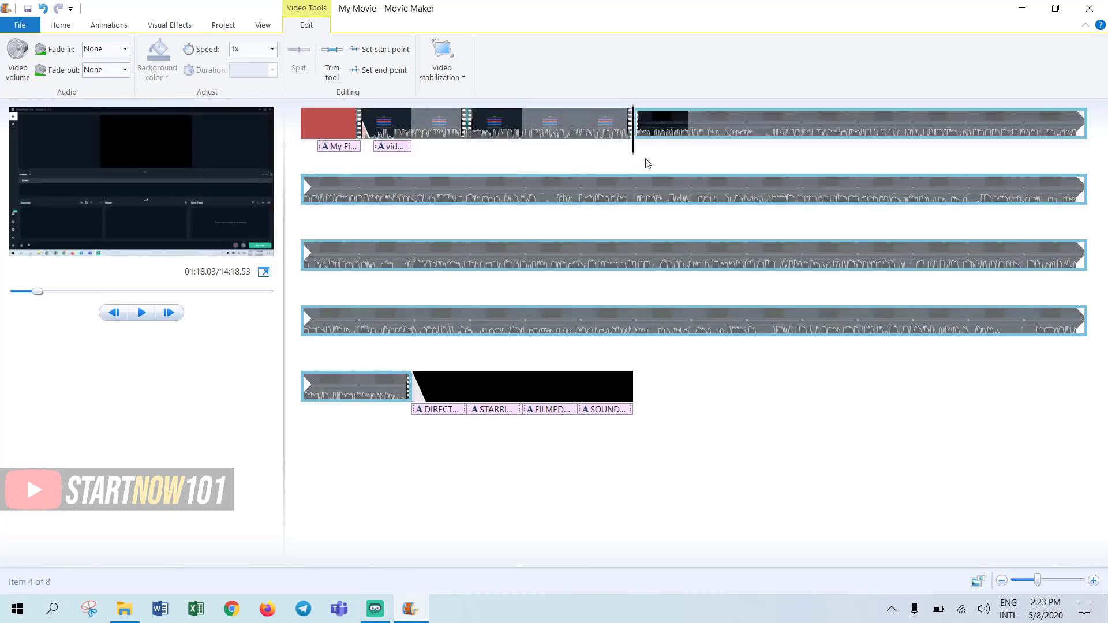
Step: Trim the last video segment to start at about 330.6 s and end at about 617.8 s, and save the trim
left_click(578, 193)
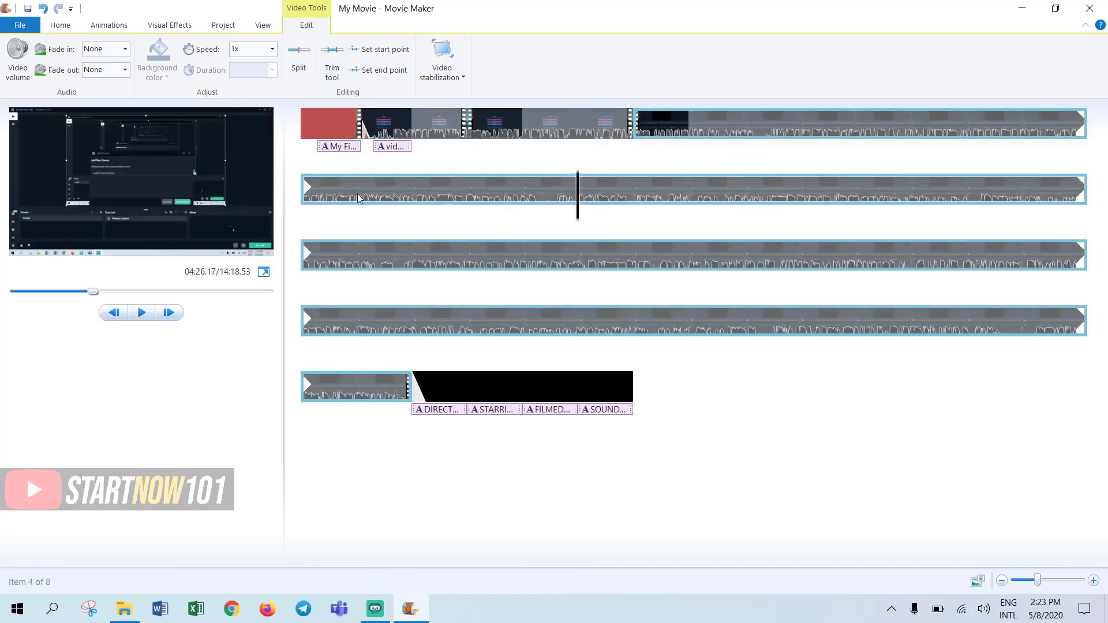
left_click(332, 62)
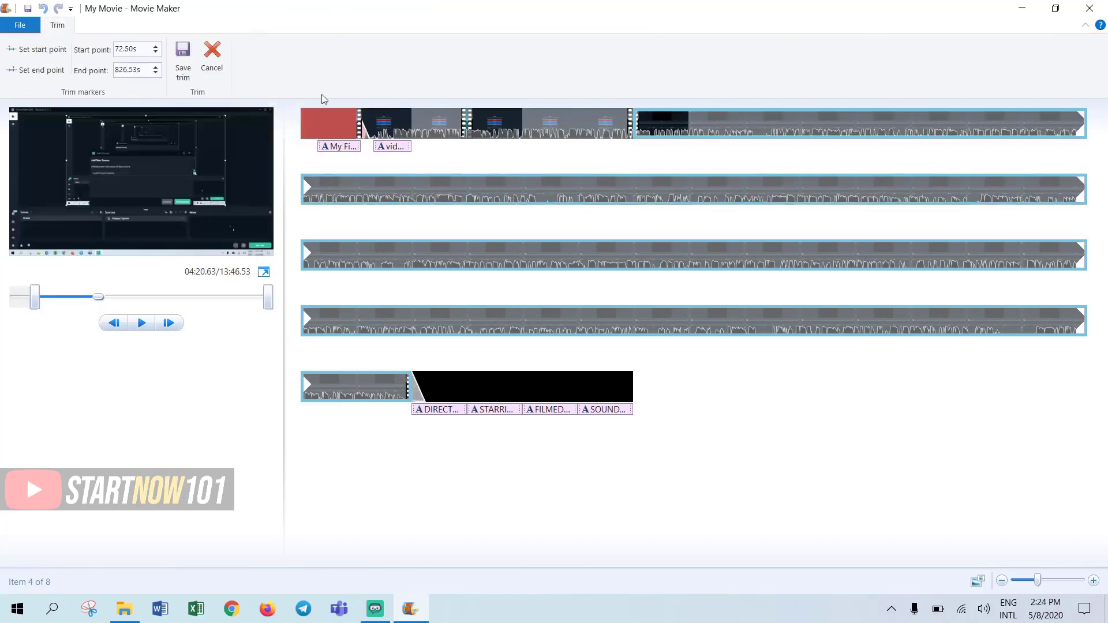
left_click(101, 297)
left_click_drag(106, 304, 210, 295)
left_click_drag(35, 297, 109, 304)
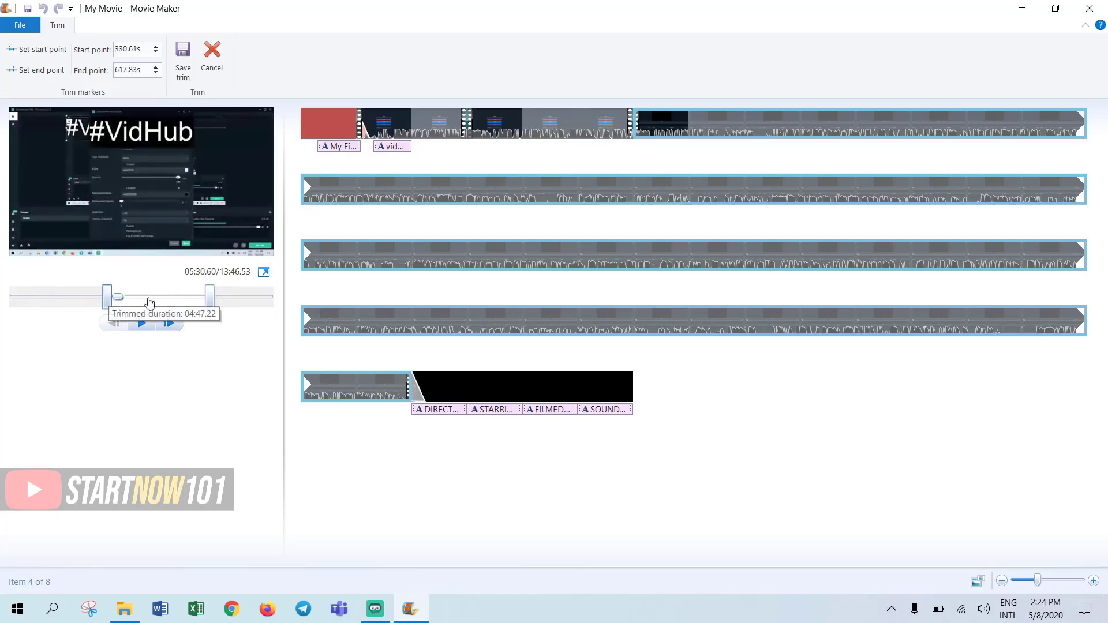
left_click(184, 64)
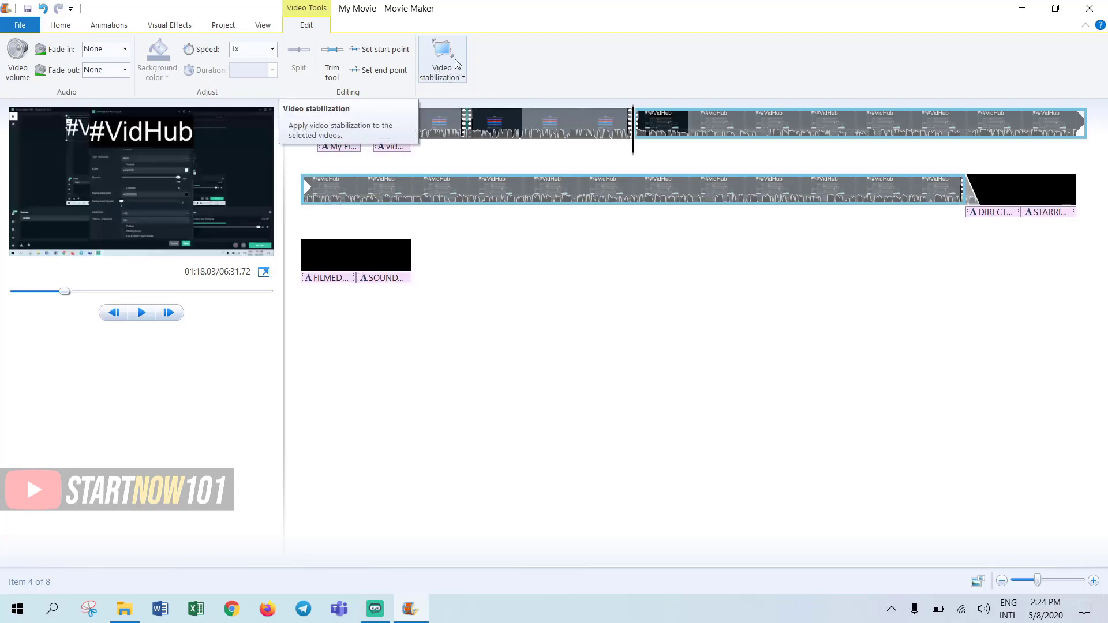
Step: Select the second video segment and set its start point at a playback position partway through it
left_click(689, 124)
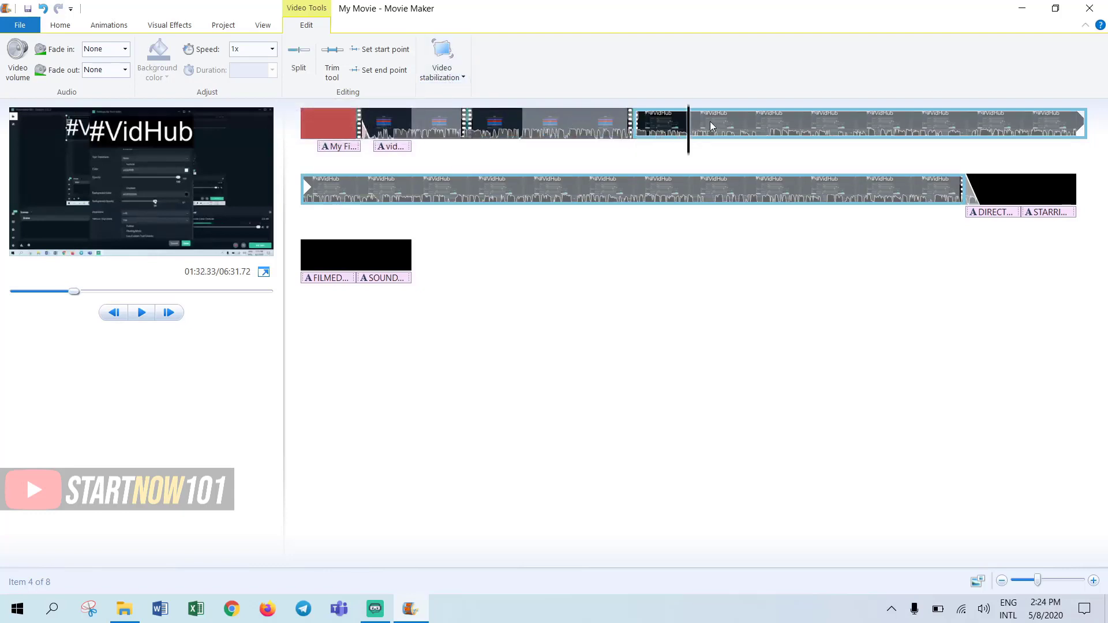
left_click(577, 123)
left_click(412, 127)
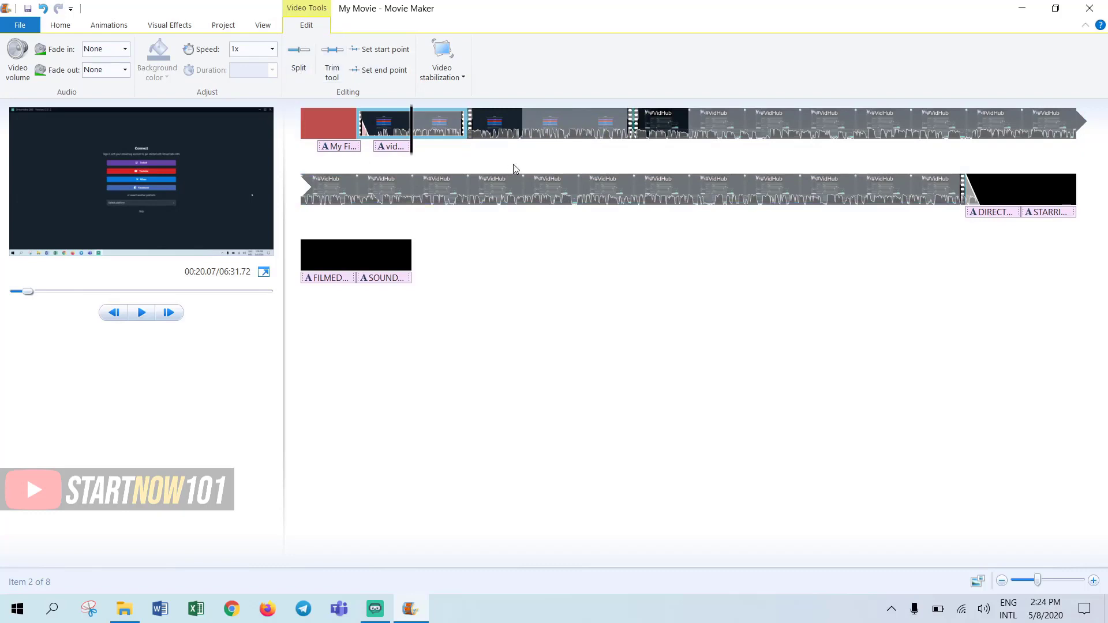
left_click(578, 121)
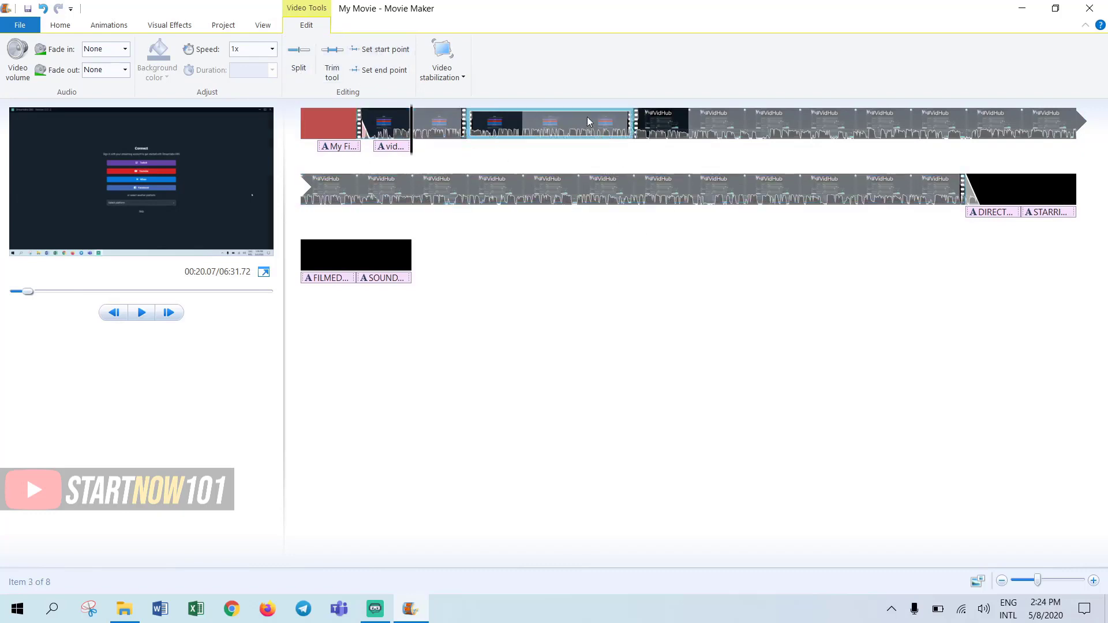
left_click(381, 50)
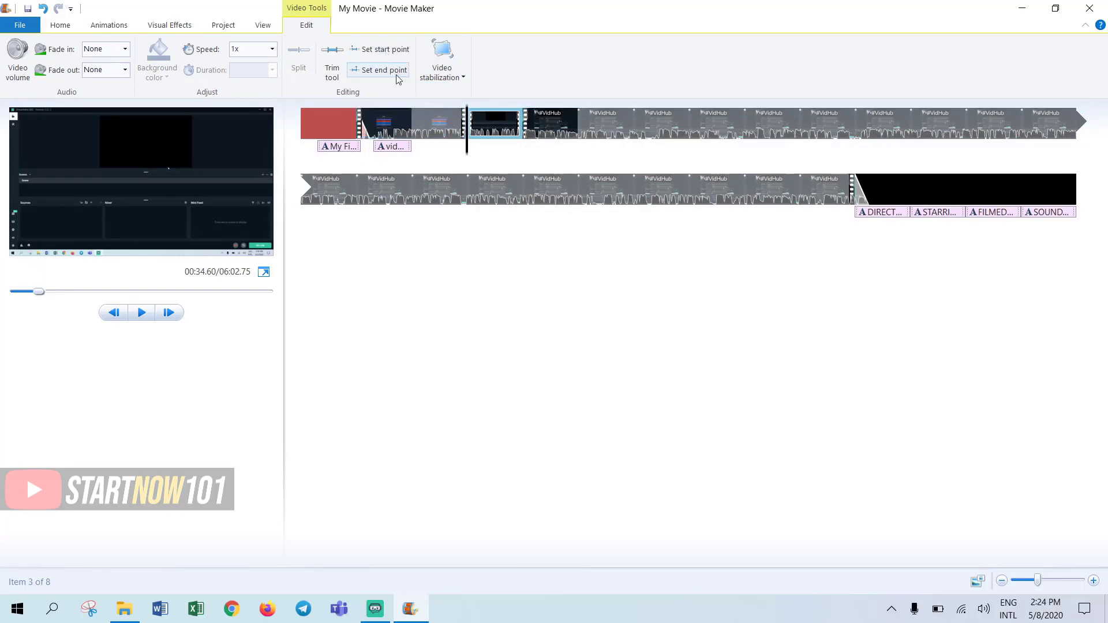
Step: Set the last video segment's end point at about 1:03.4, and select the first video segment at about 20 s
left_click(577, 126)
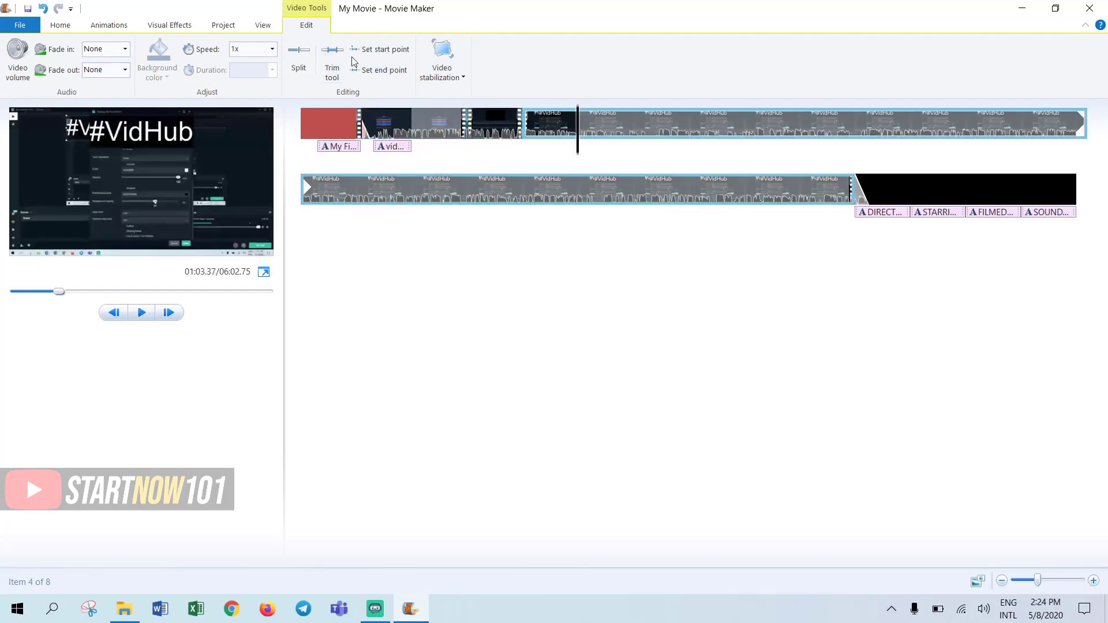
left_click(392, 71)
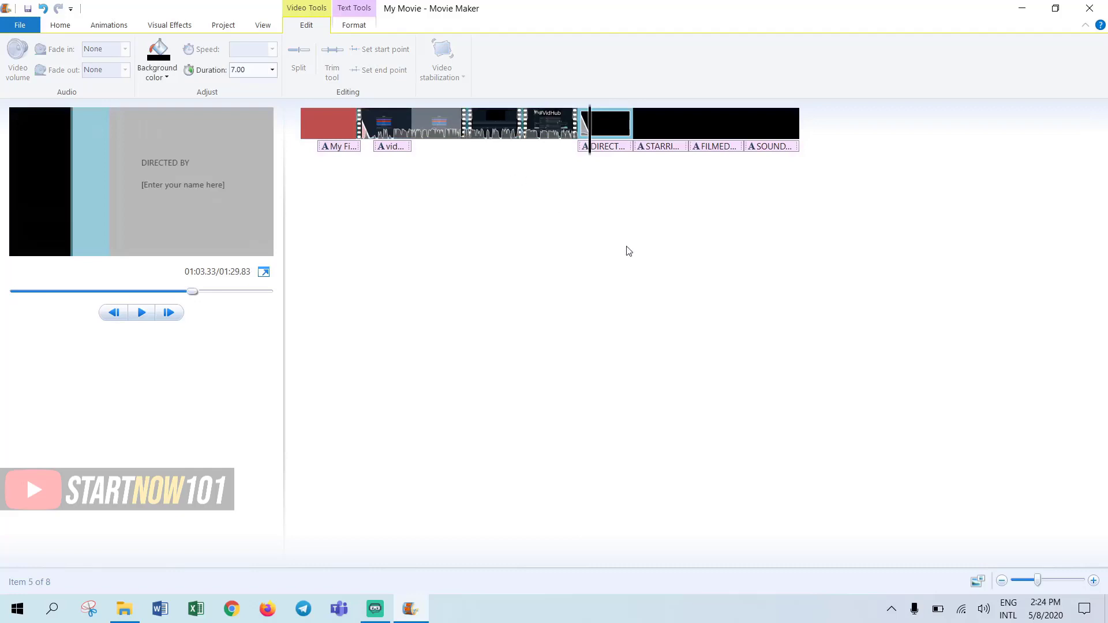
left_click(525, 133)
left_click(497, 134)
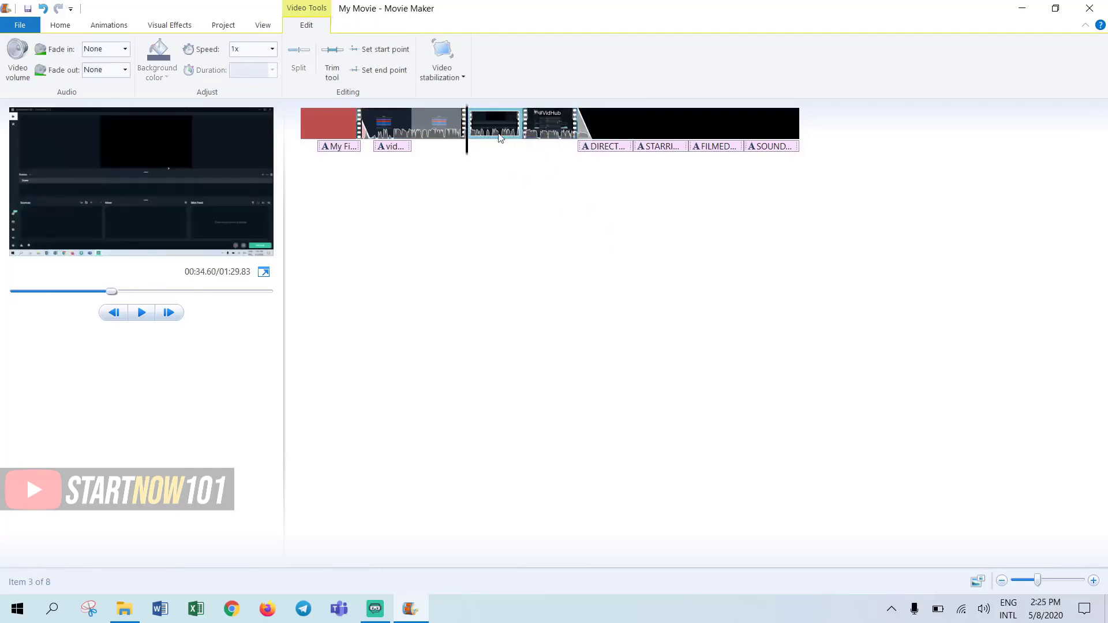
left_click(523, 133)
left_click(411, 123)
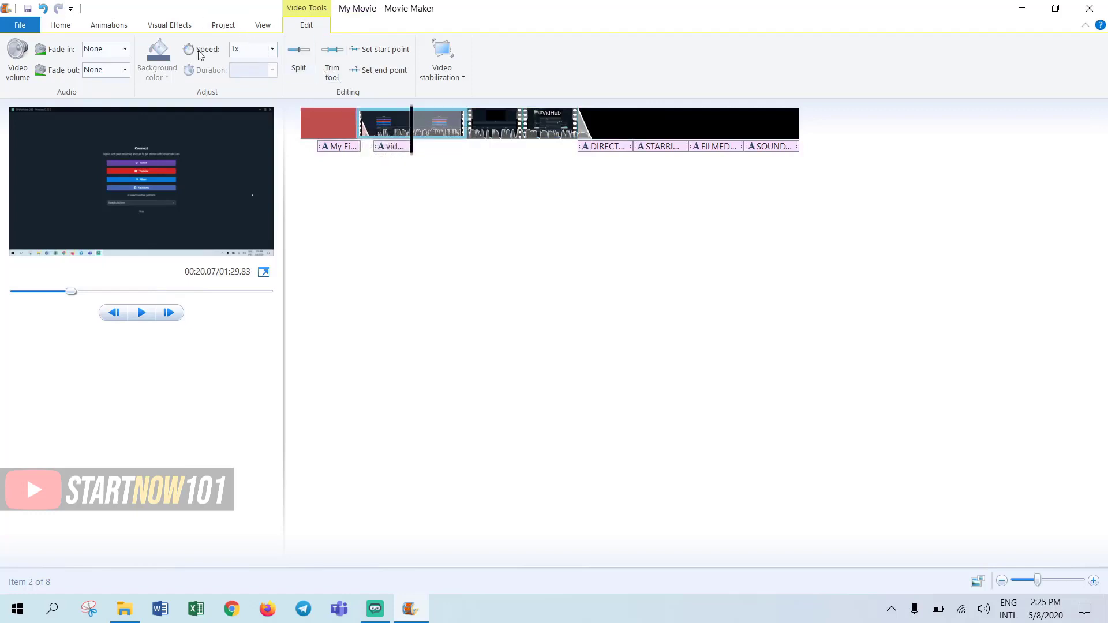
Step: Examine the options for adding music and recording narration, including the audio device and webcam choices, without changing them
left_click(263, 26)
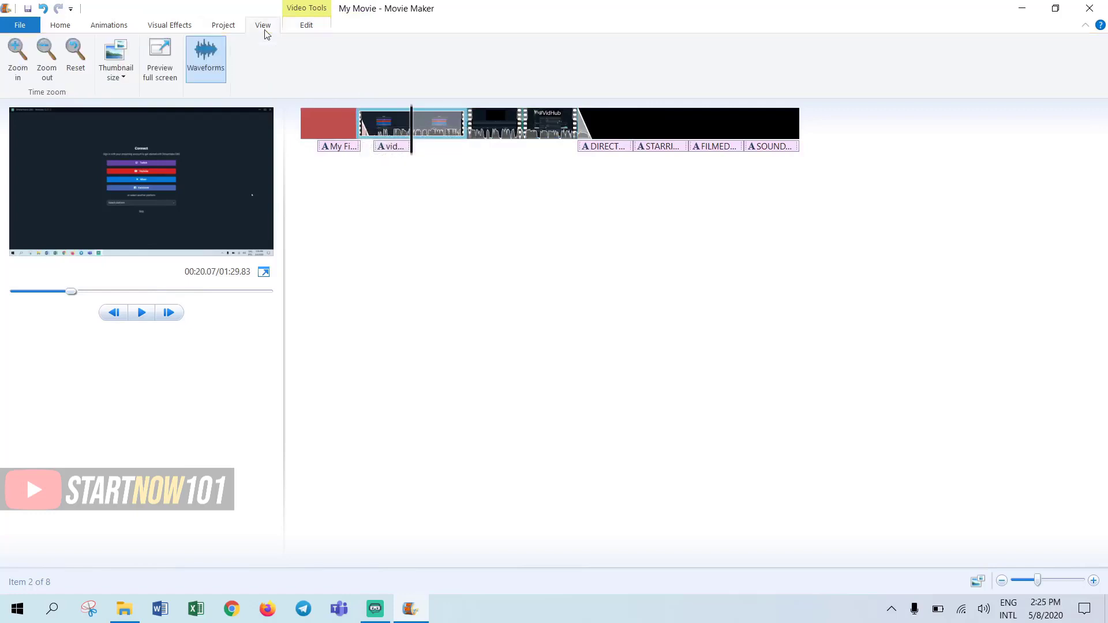
left_click(115, 25)
left_click(63, 25)
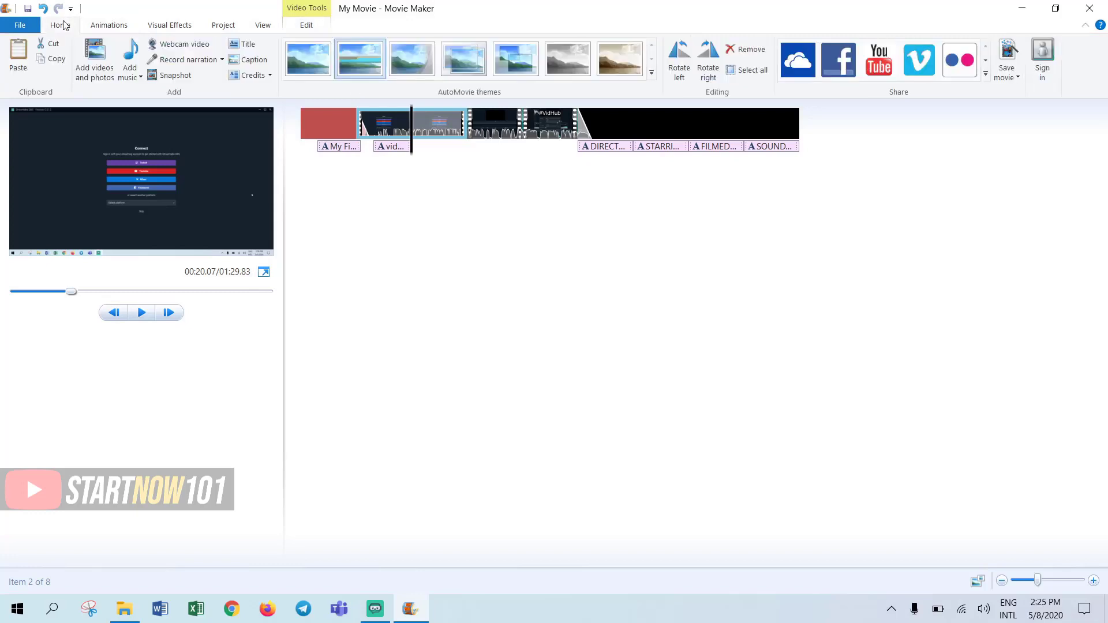
left_click(133, 73)
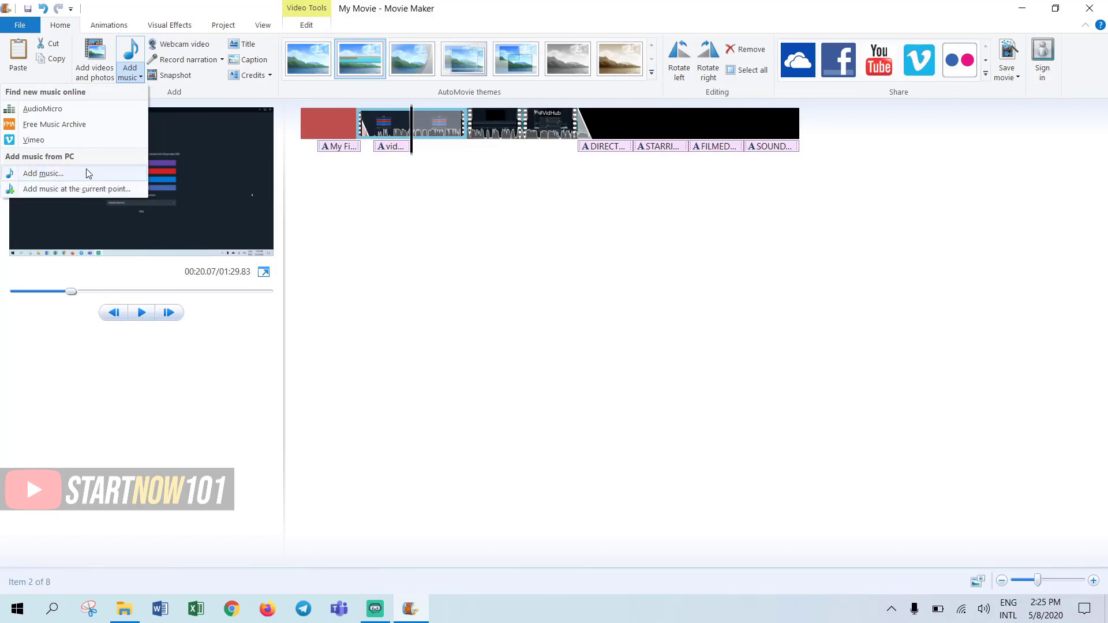
left_click(206, 61)
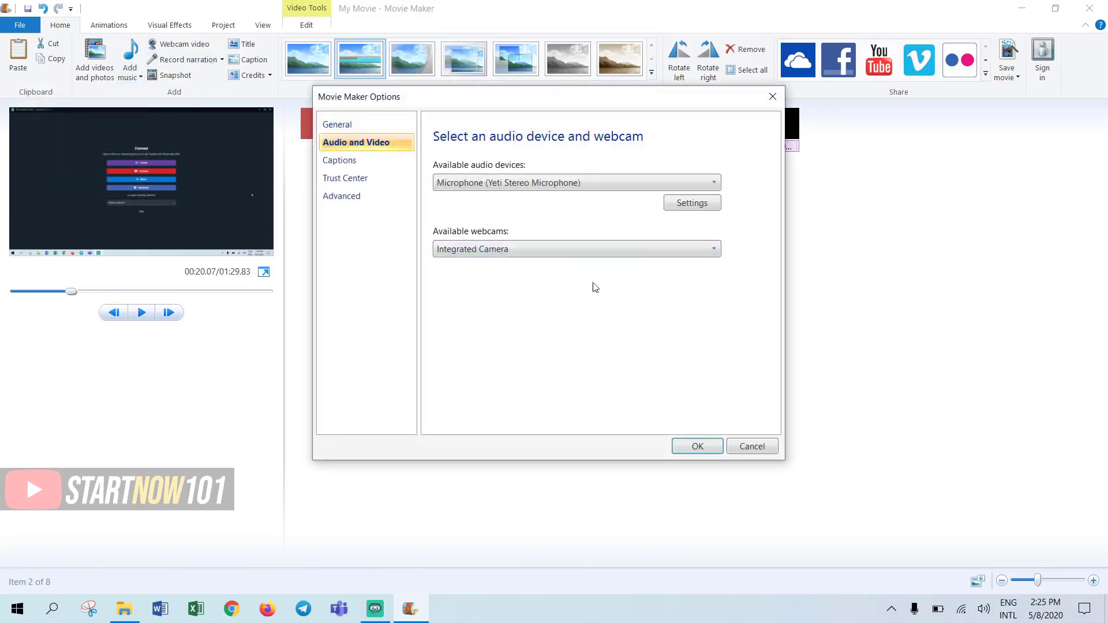
left_click(753, 448)
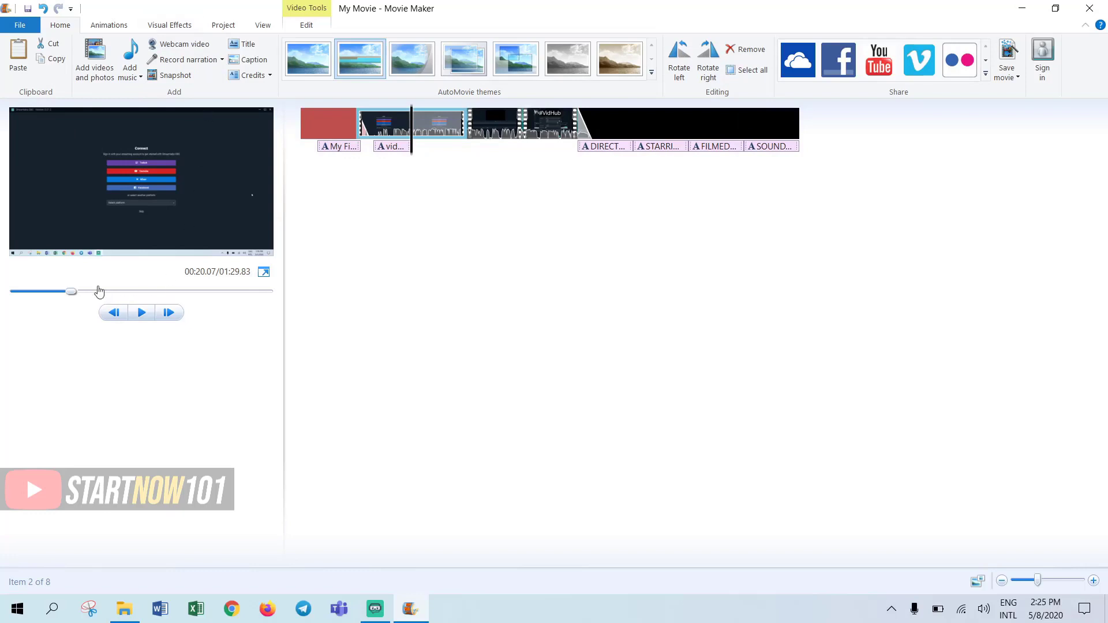
Step: Preview the movie near its end, inspect the formatting options of the first credit, and return to the first video segment
left_click_drag(71, 291, 161, 291)
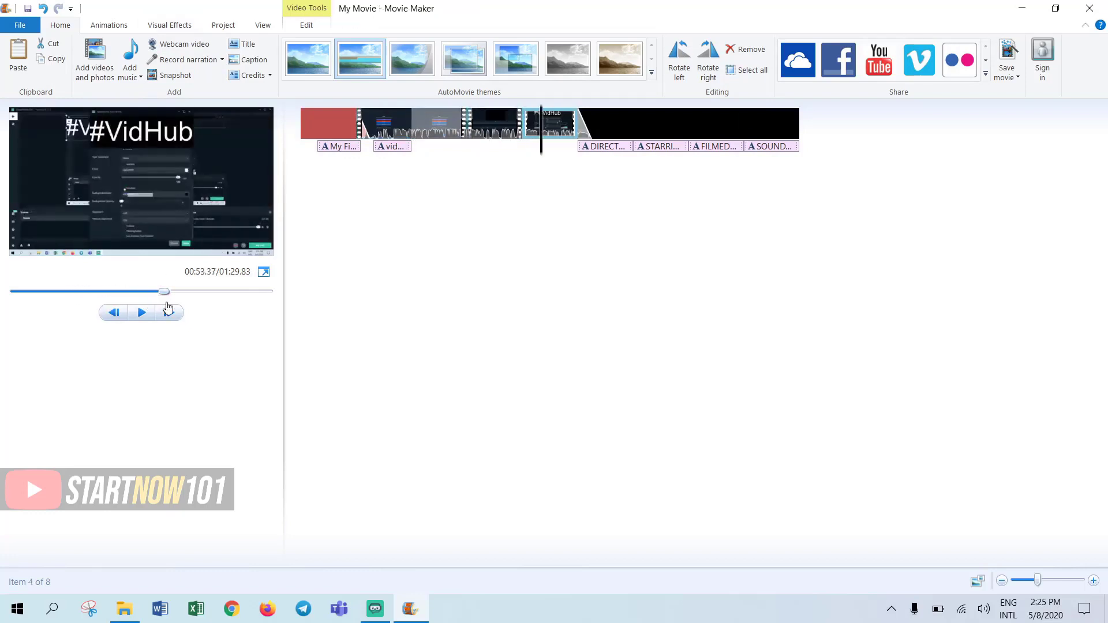
left_click(168, 312)
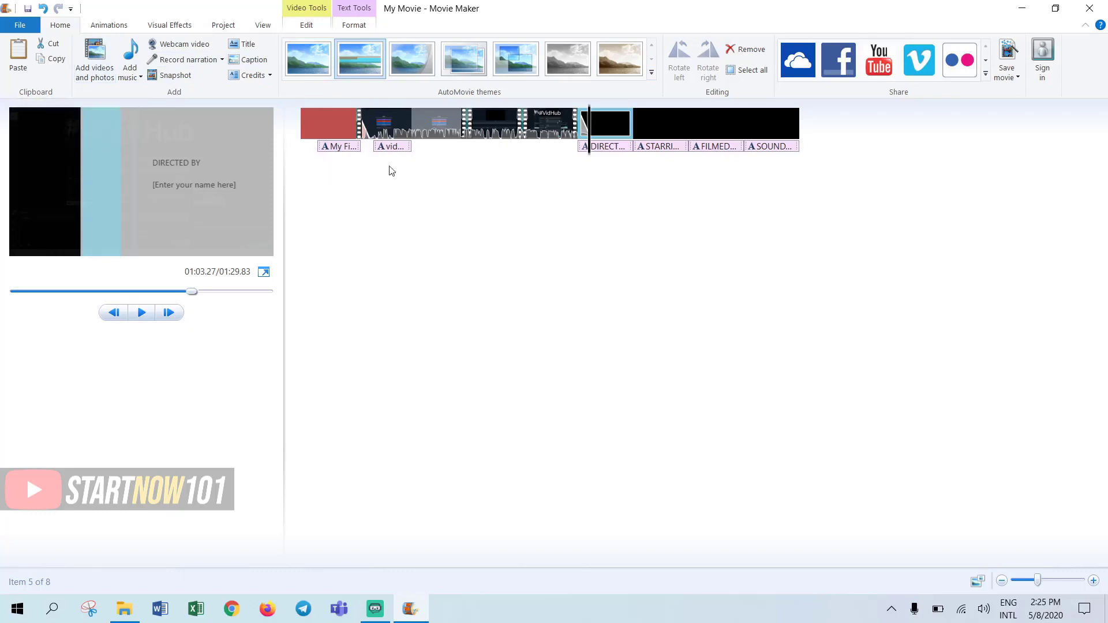
left_click(355, 26)
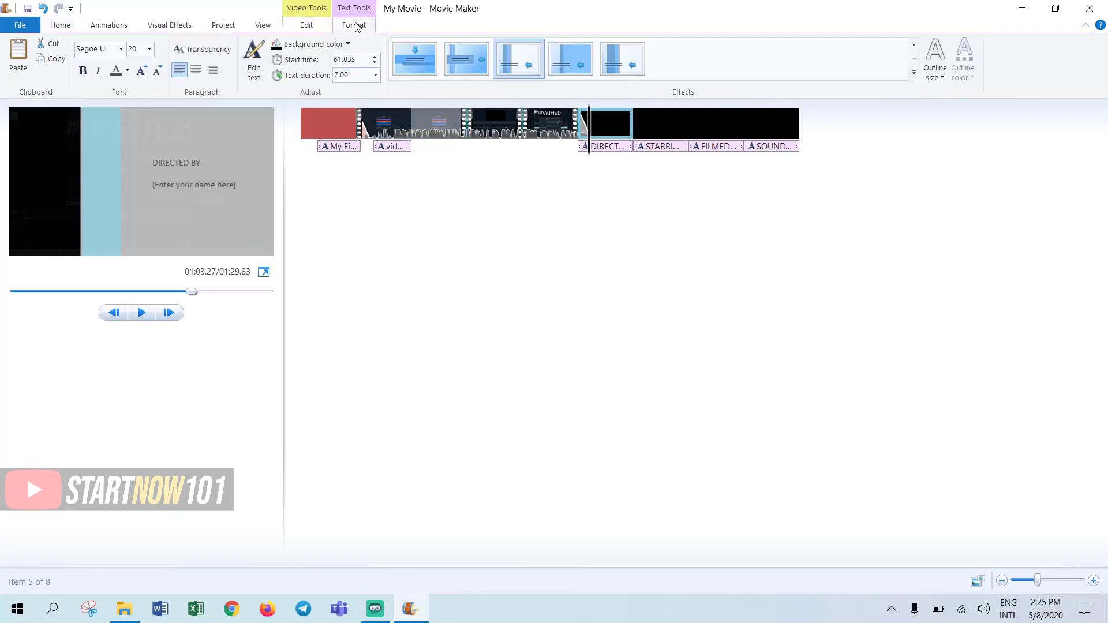
left_click(437, 113)
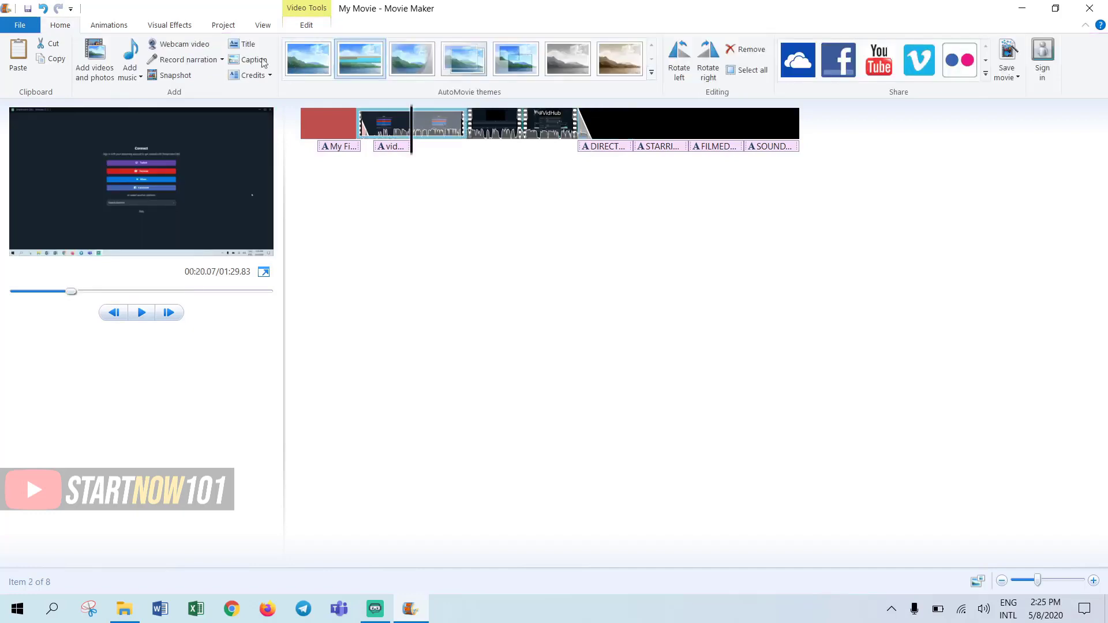
Step: Try a checkerboard transition on the first video segment, and apply a dissolve-style transition to all items
left_click(109, 25)
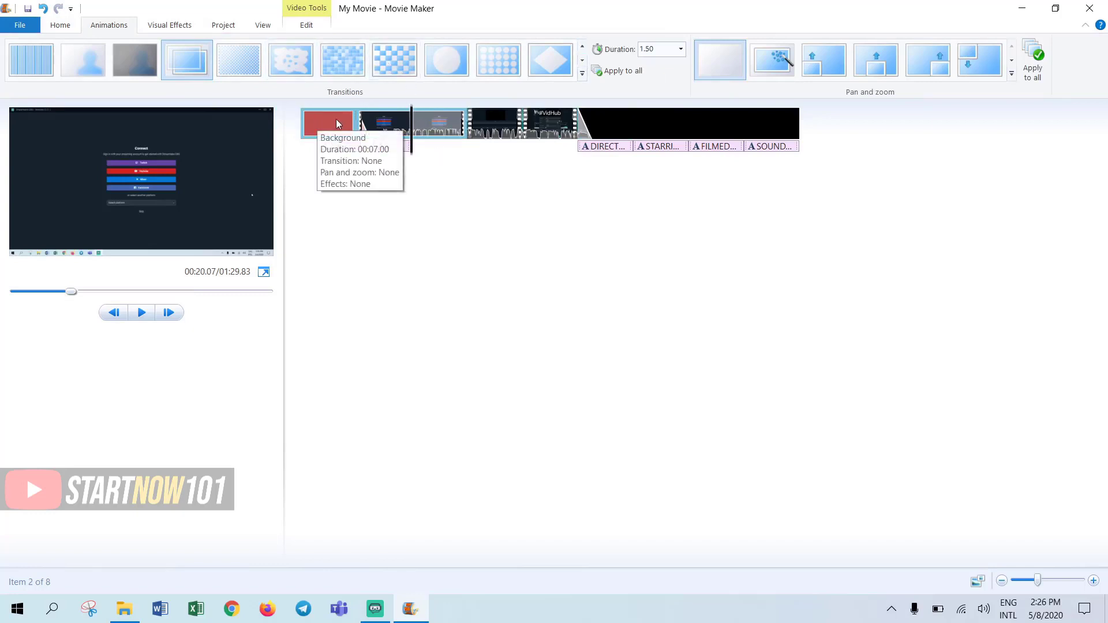
left_click(353, 123)
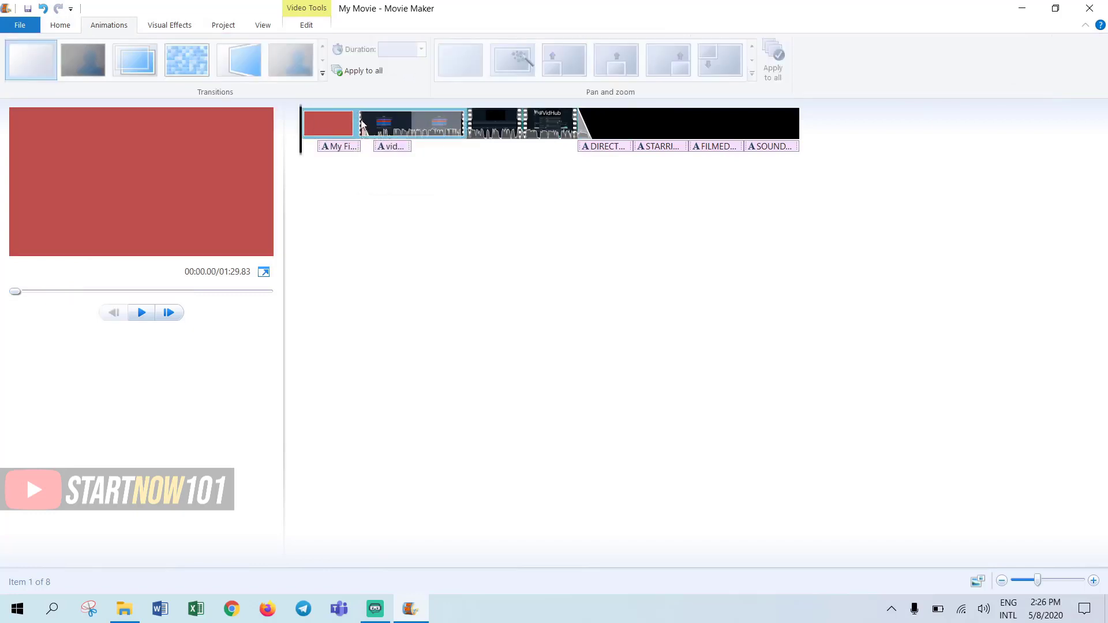
left_click(411, 123)
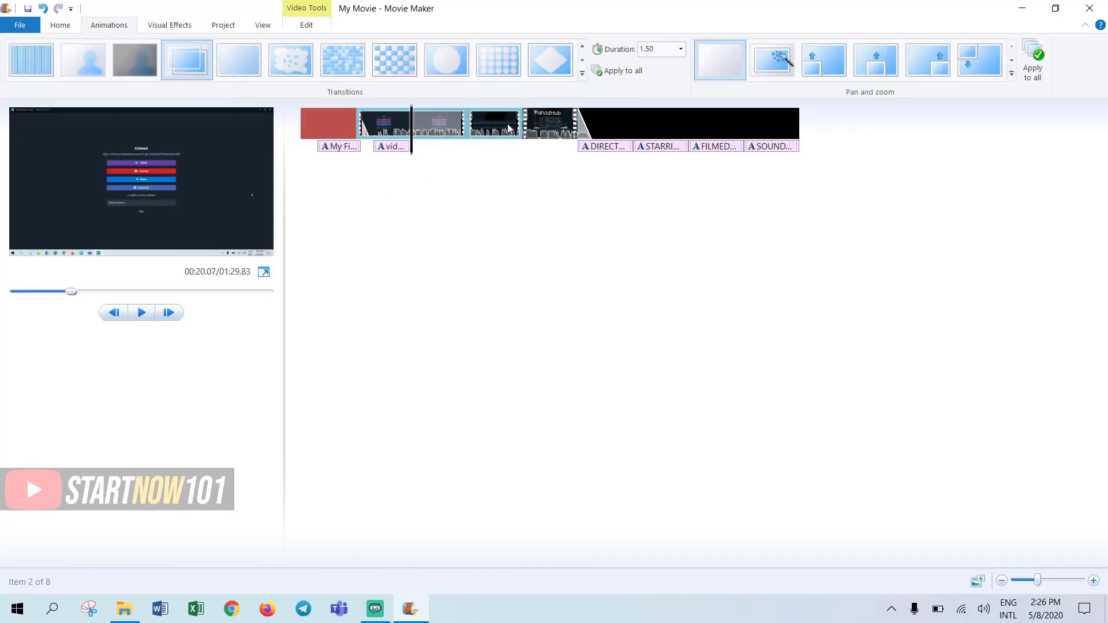
left_click(388, 58)
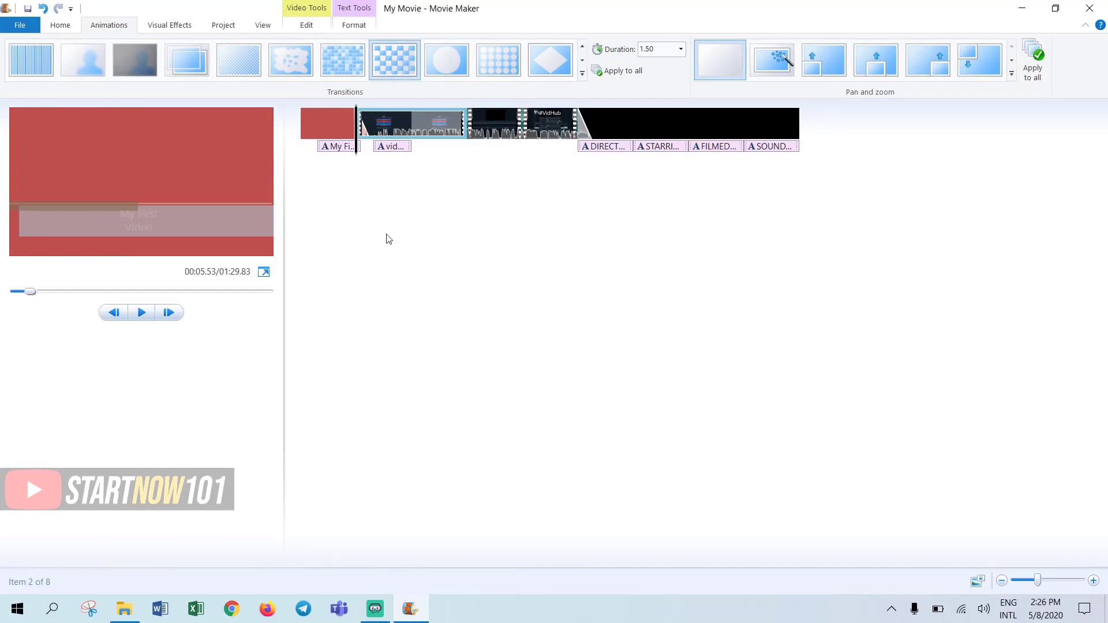
left_click(292, 61)
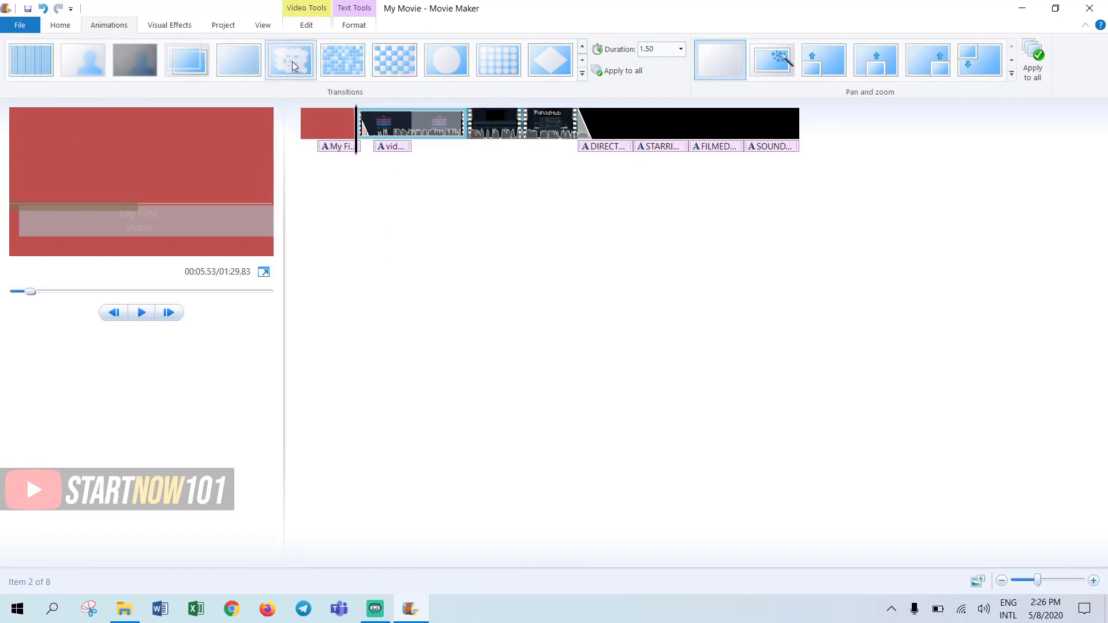
left_click(618, 71)
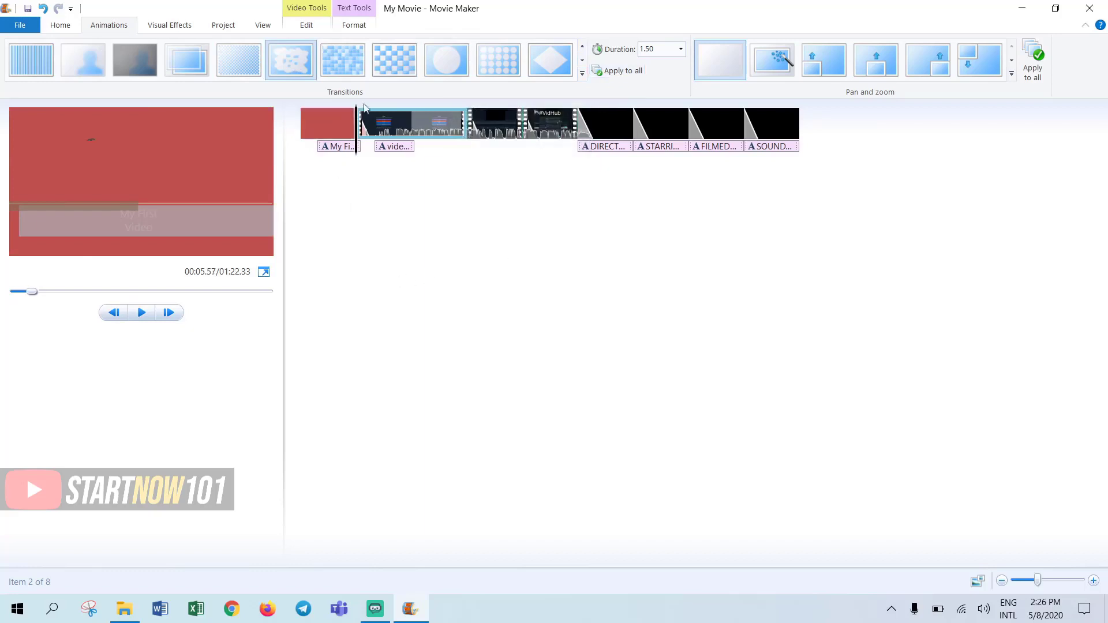
Step: Apply the grid-of-circles transition to all items, and play the movie from the beginning past the first transition
left_click(393, 63)
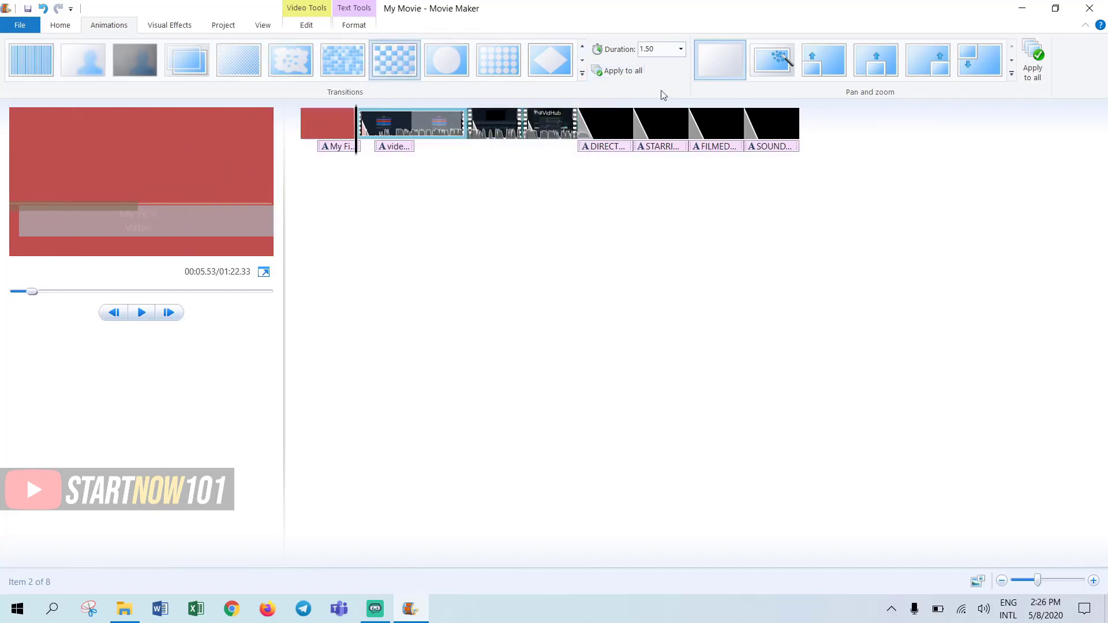
left_click(498, 68)
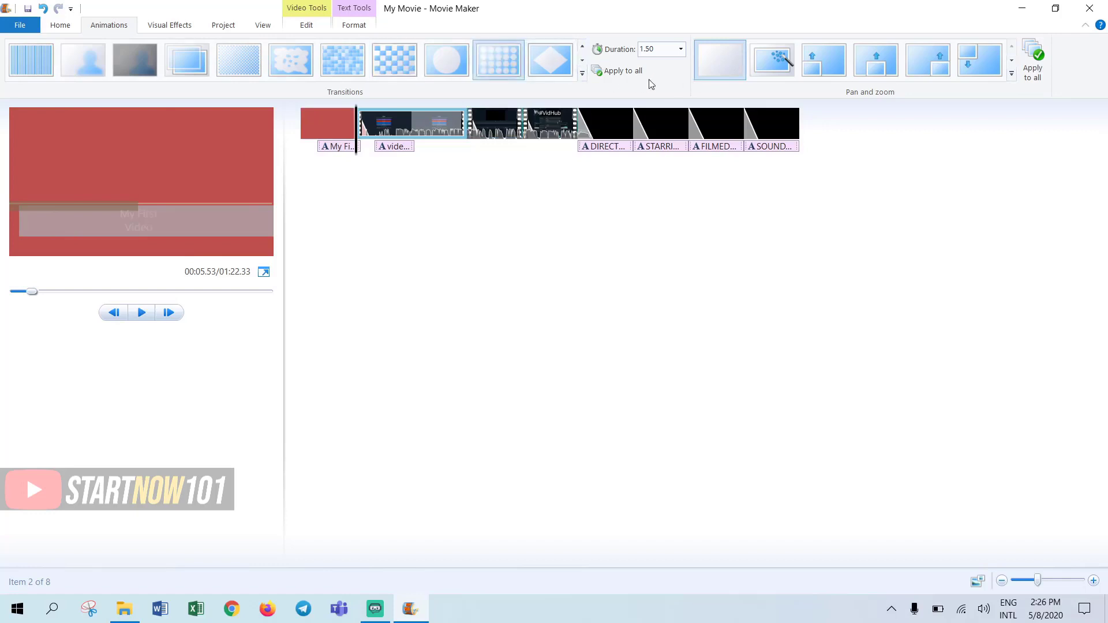
left_click(623, 72)
left_click_drag(31, 292, 3, 292)
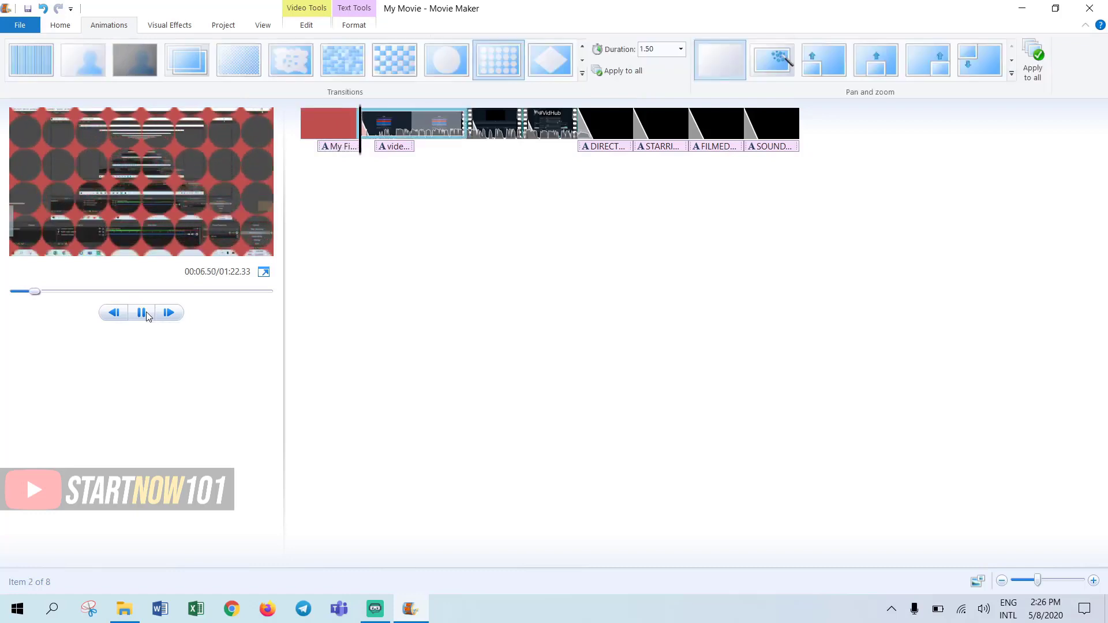
left_click(142, 314)
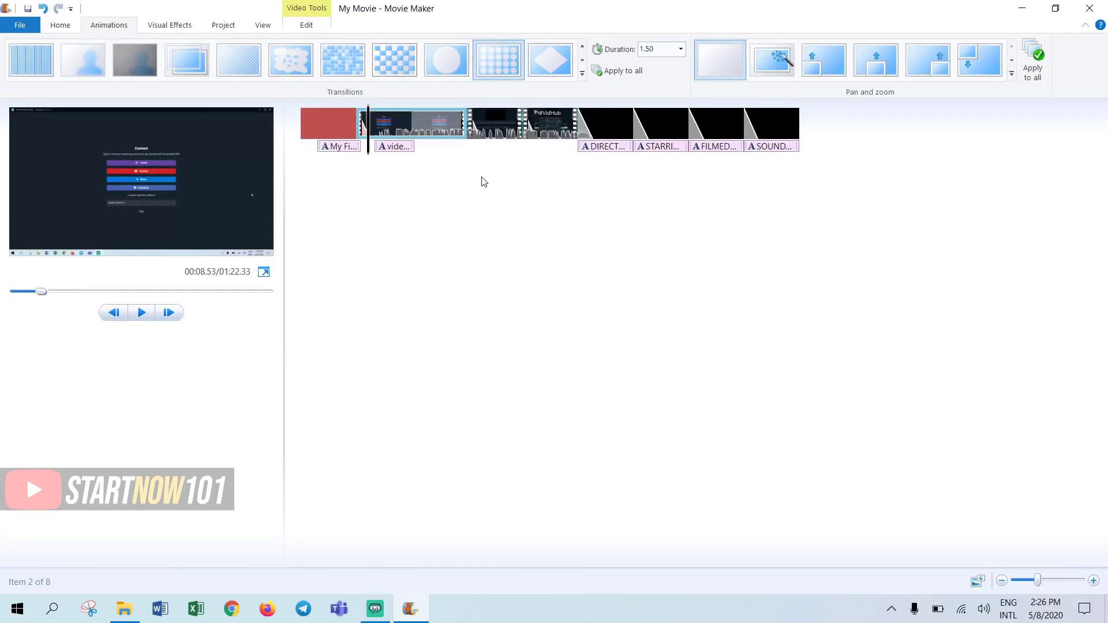
Step: Try the edge detection and black-and-white visual effects on the first video segment
left_click(180, 27)
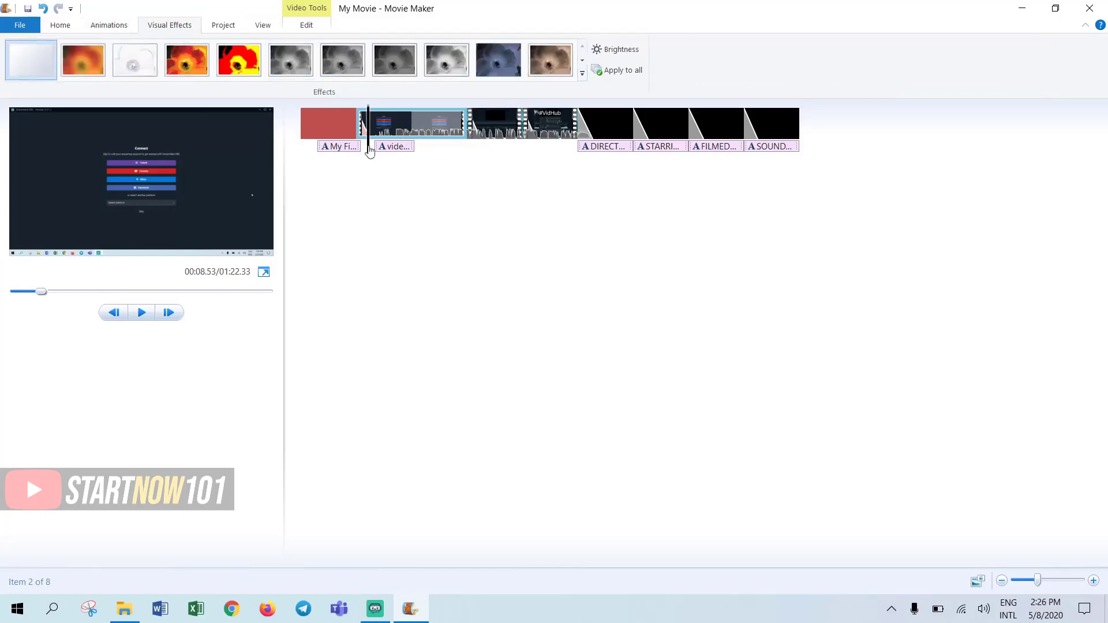
left_click(135, 62)
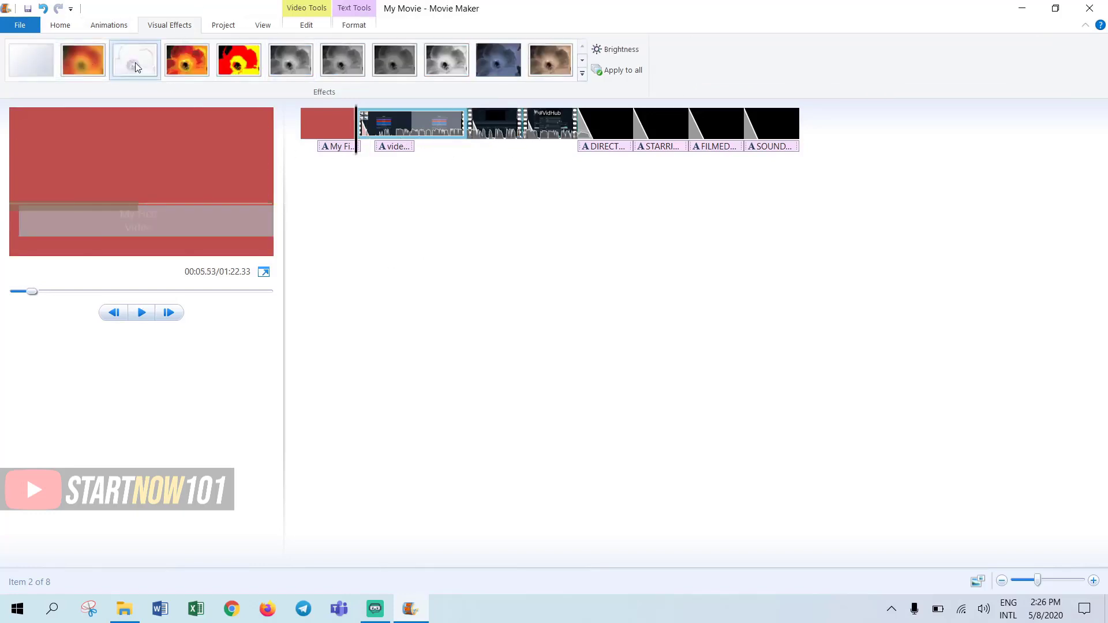
left_click(412, 123)
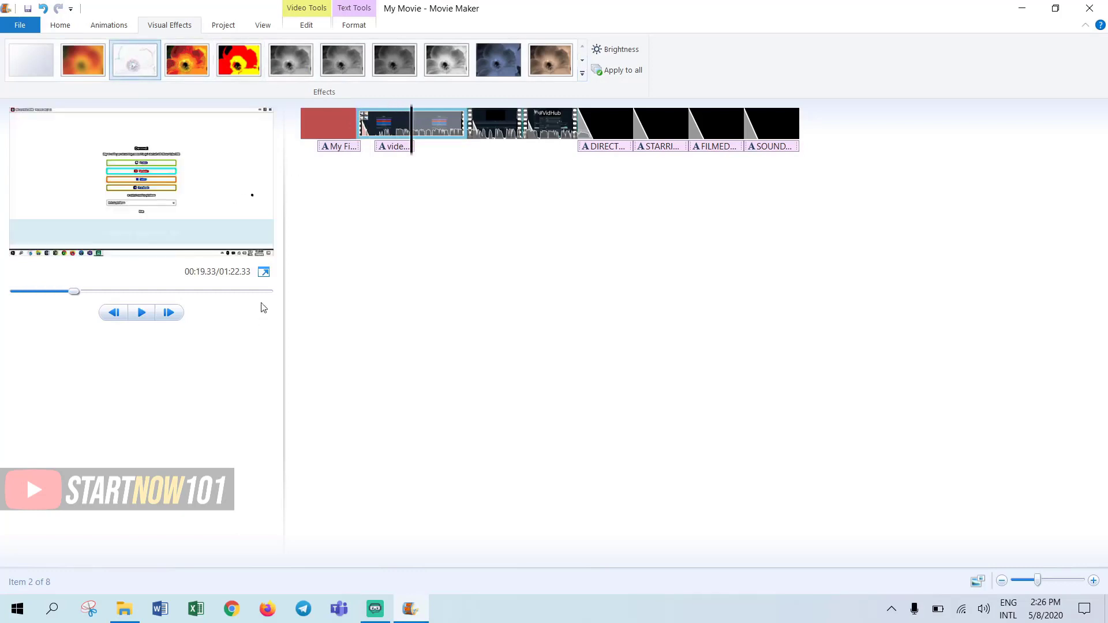
left_click(346, 58)
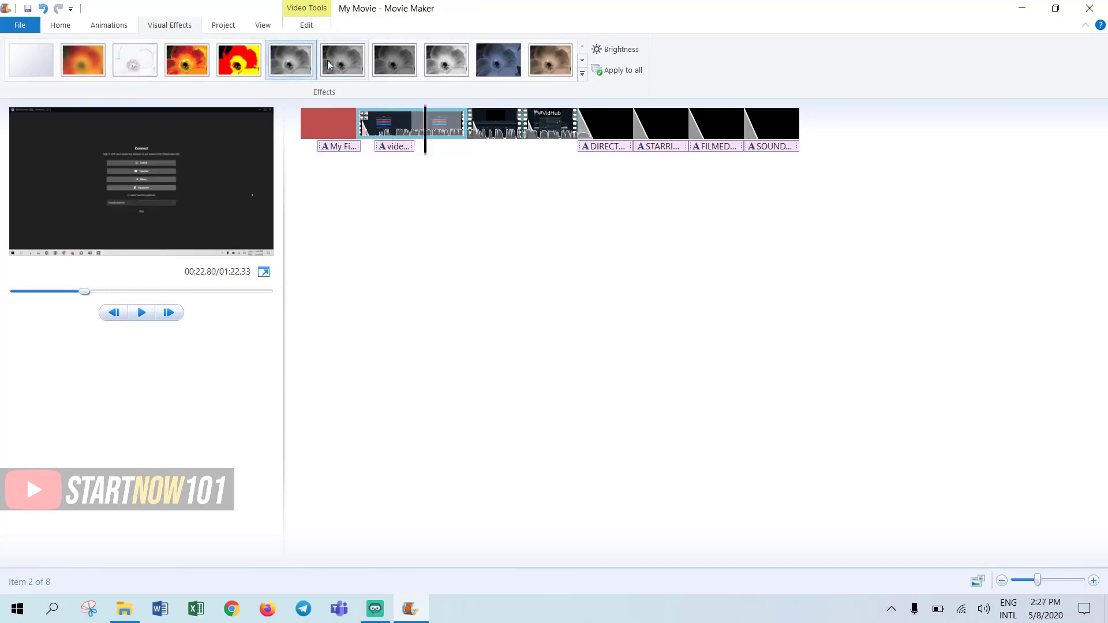
key("Right")
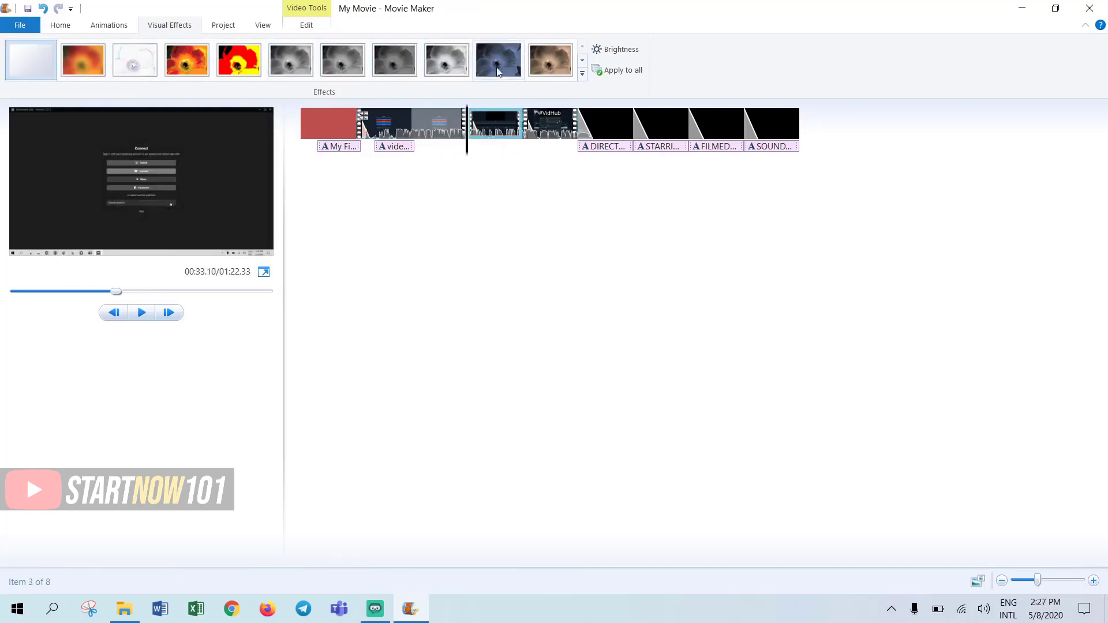
Step: Raise the brightness of the second video segment and set its visual effect to none
left_click(615, 50)
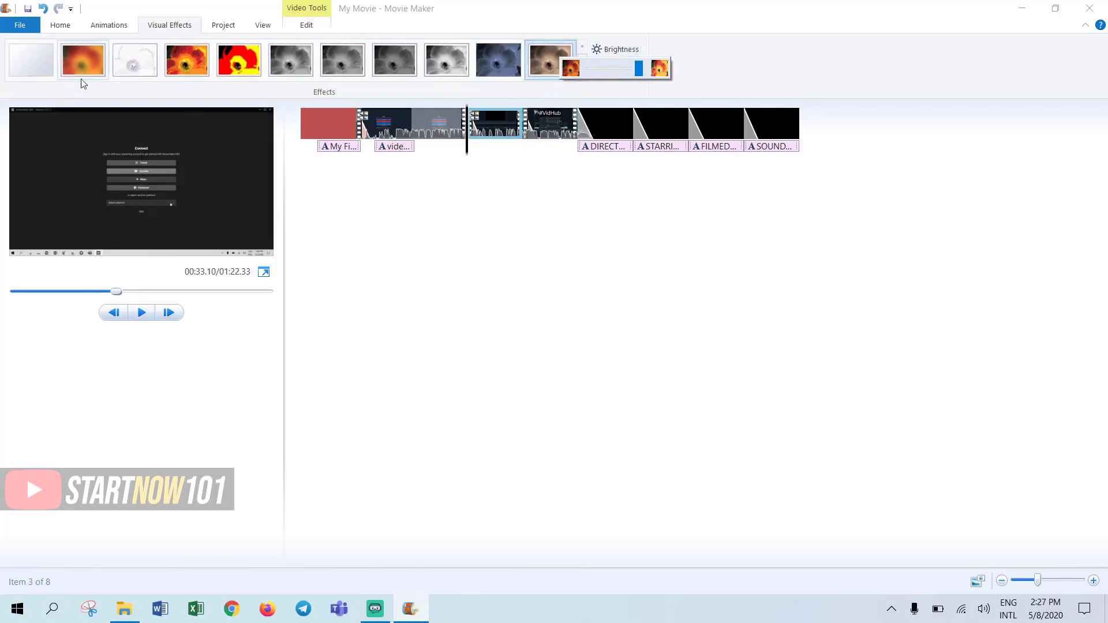
left_click(45, 58)
left_click(30, 57)
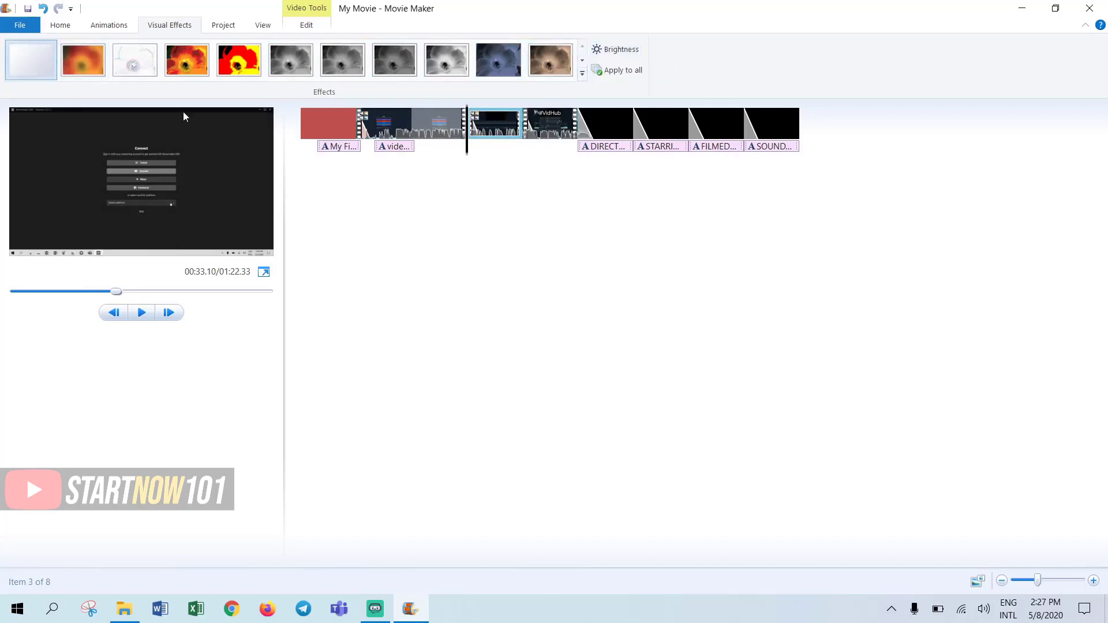
Step: Try the blur effect on the first video segment, and set the segment's visual effect back to none
left_click(413, 130)
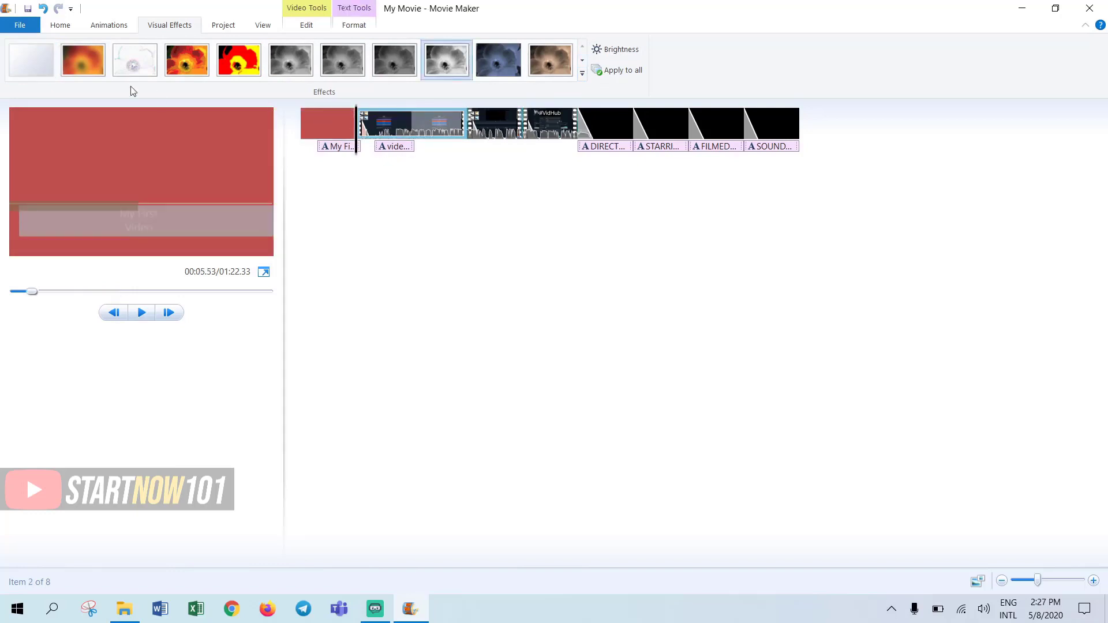
left_click(94, 64)
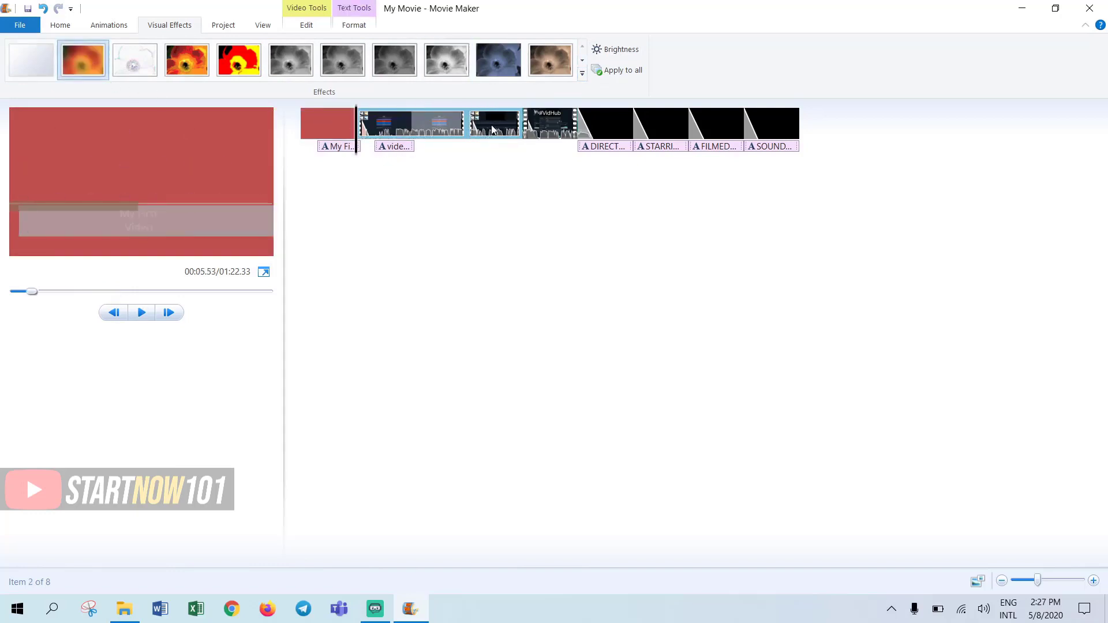
left_click(23, 63)
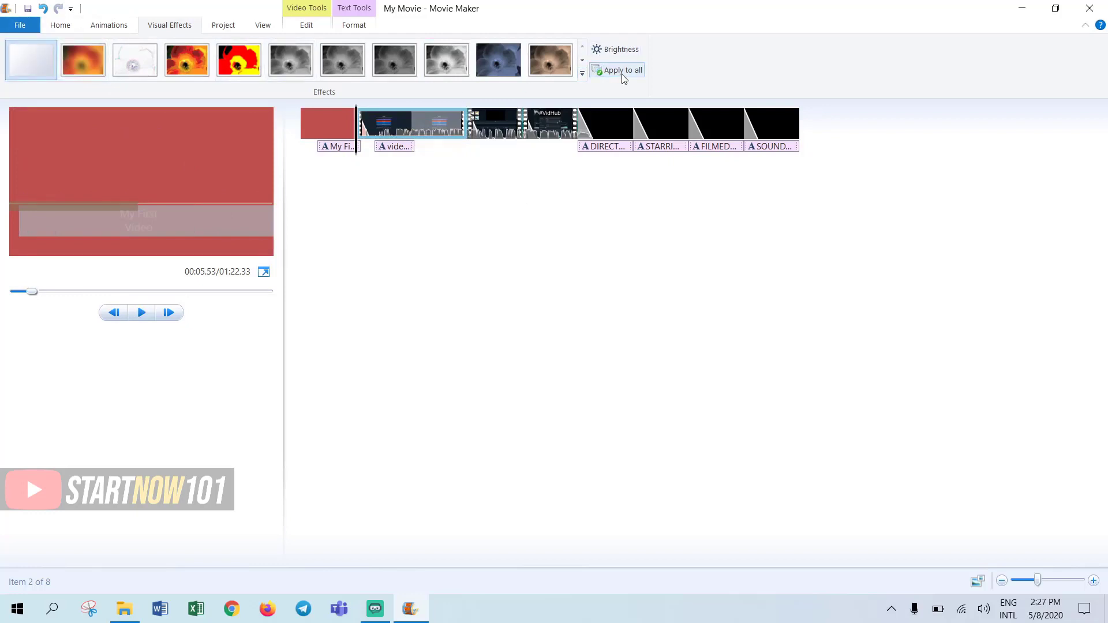
left_click(411, 130)
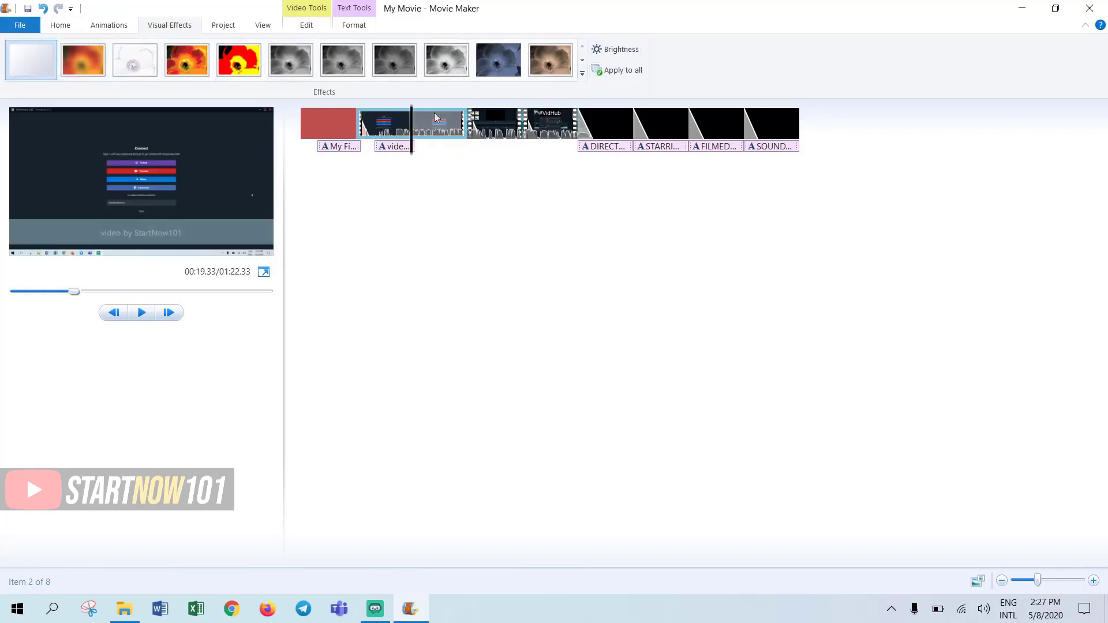
Step: Examine the text formatting, clip editing and project options, including audio emphasis and aspect ratio, and return to the main editing and sharing commands
left_click(355, 26)
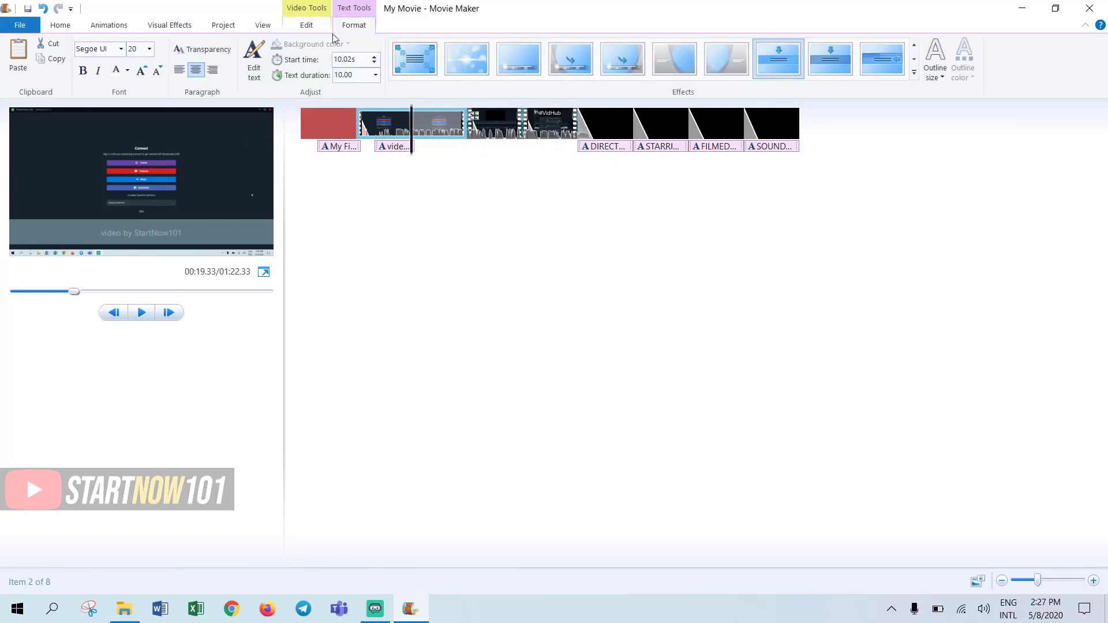
left_click(315, 26)
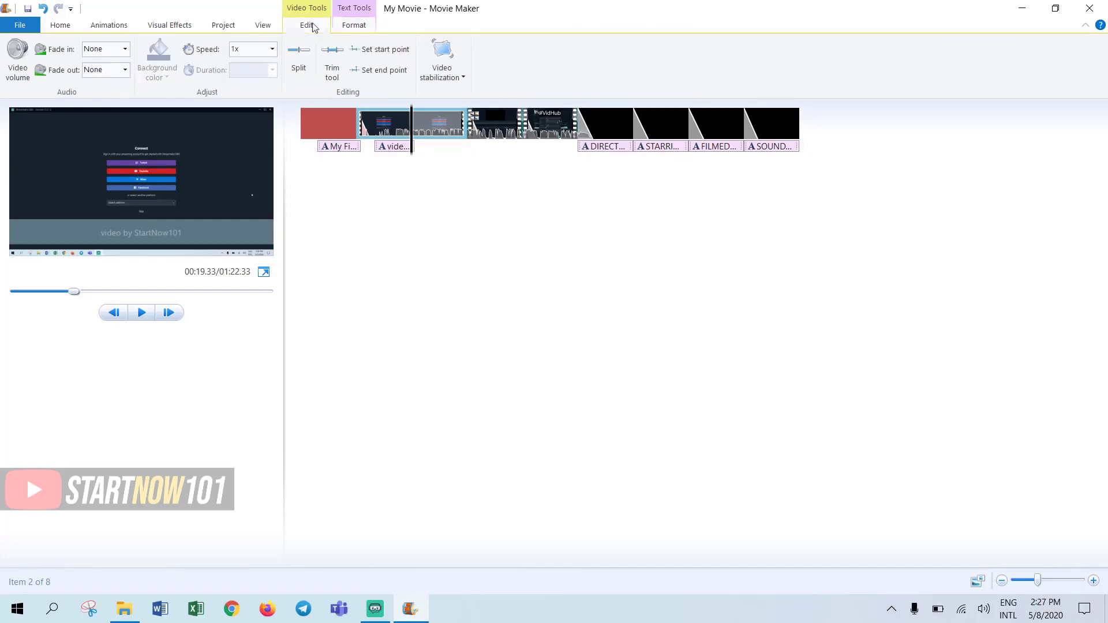
left_click(167, 25)
left_click(221, 25)
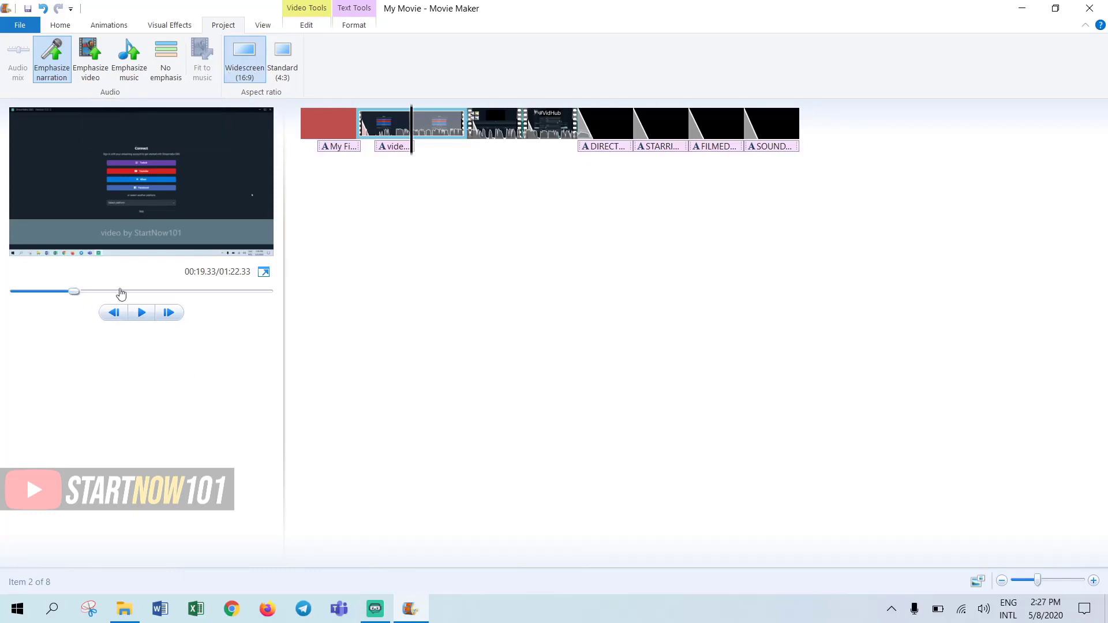
left_click_drag(74, 297, 193, 316)
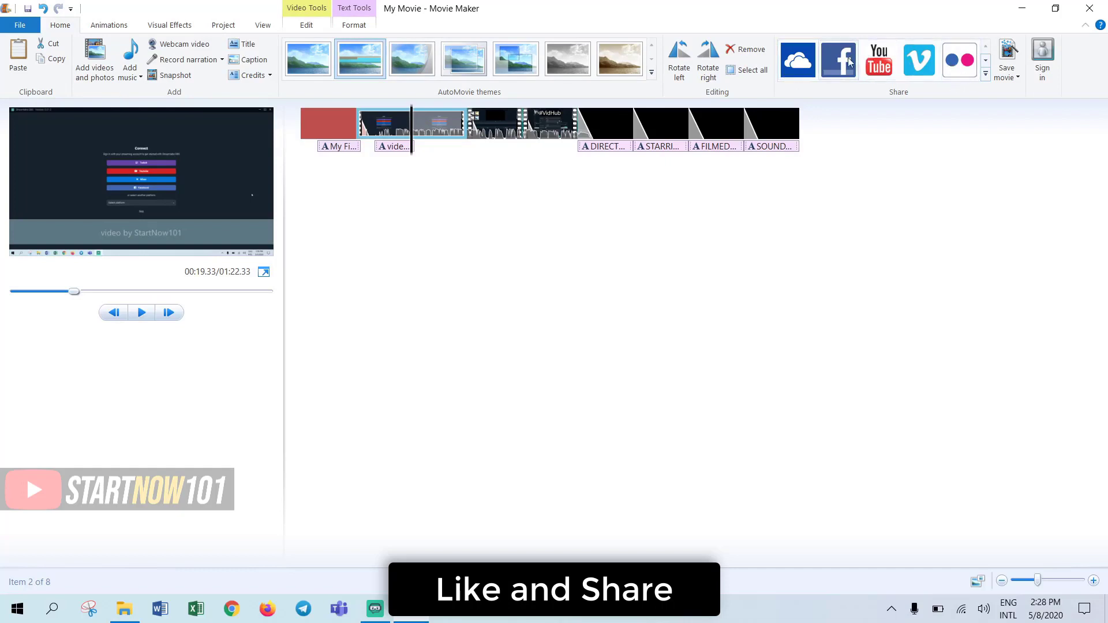
left_click(103, 28)
left_click(62, 26)
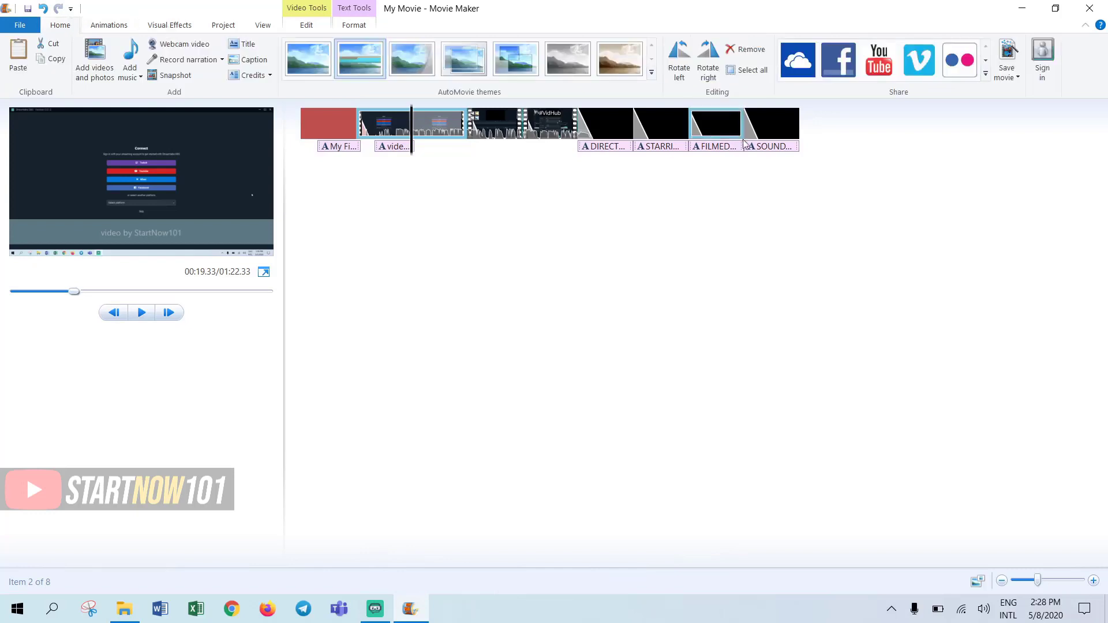
Step: Export the movie with the settings recommended for this project as My Movie.mp4 on Local Disk (D:)
left_click(1017, 79)
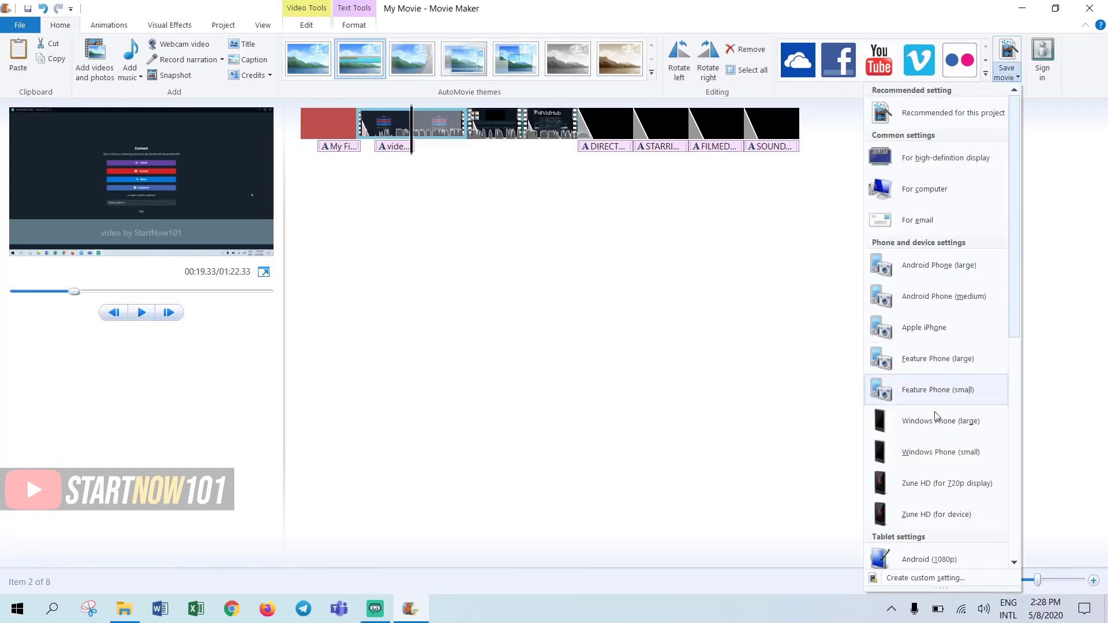
scroll(938, 502, "down", 5)
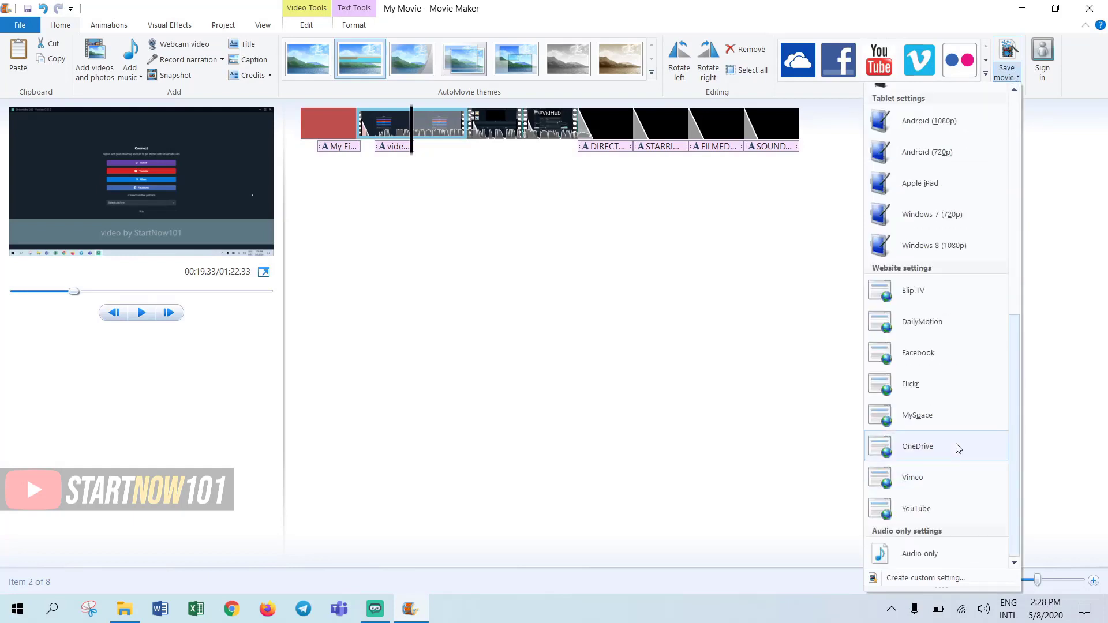
scroll(965, 421, "up", 5)
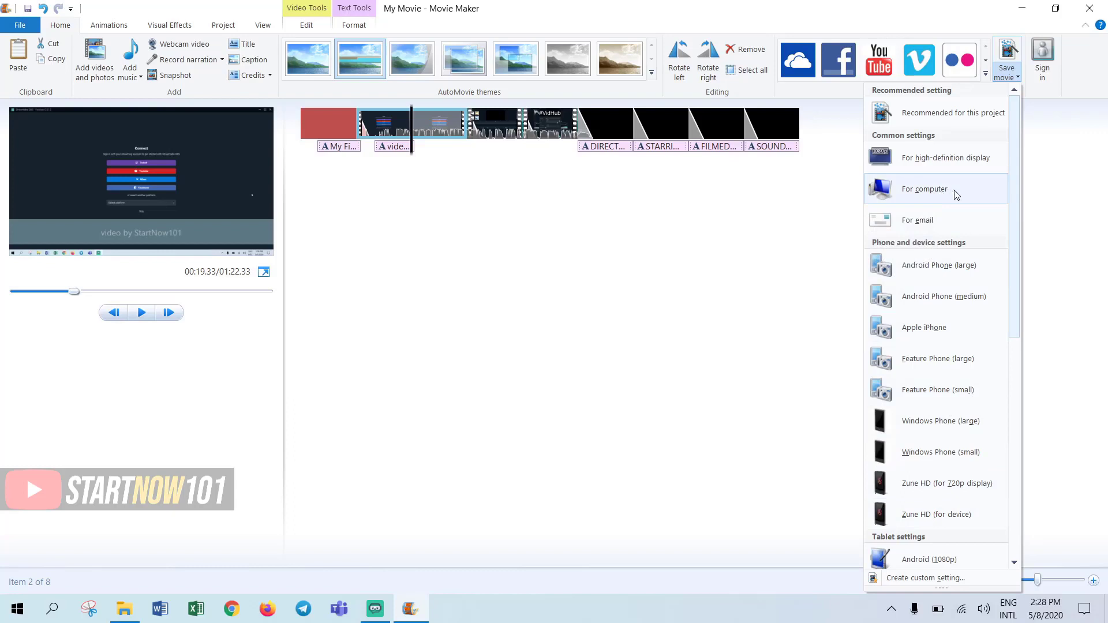
left_click(951, 119)
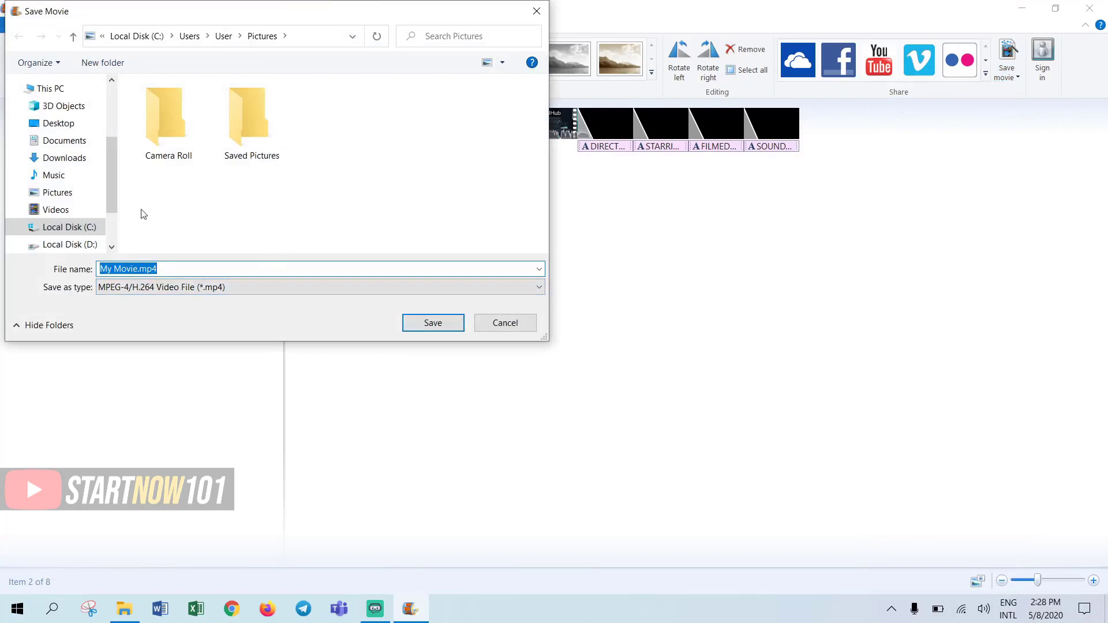
scroll(111, 179, "down", 1)
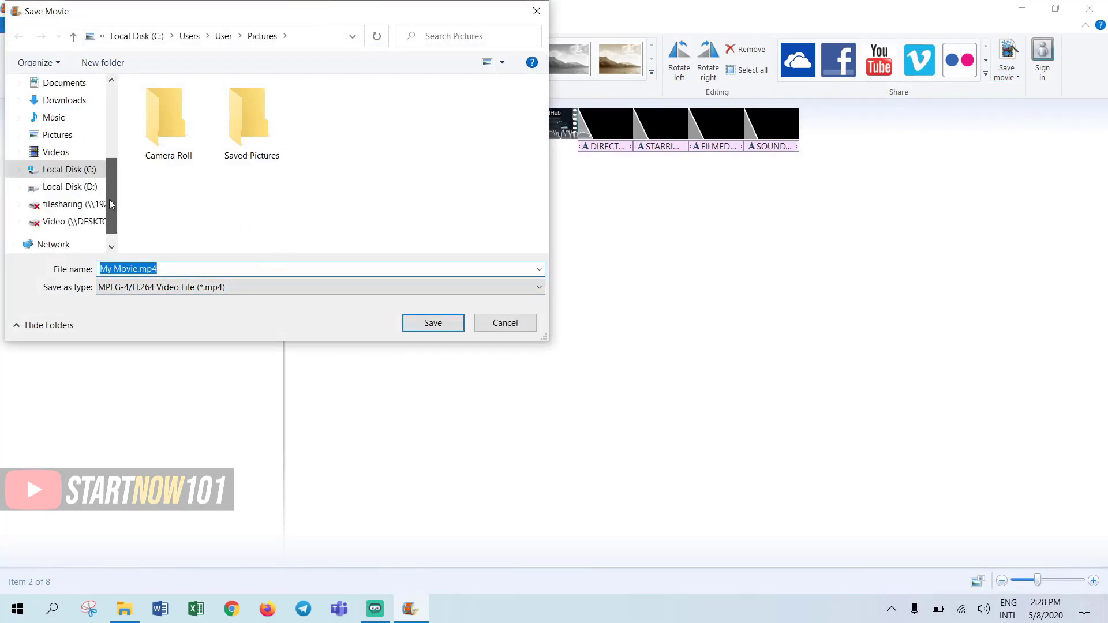
left_click(74, 187)
left_click(443, 327)
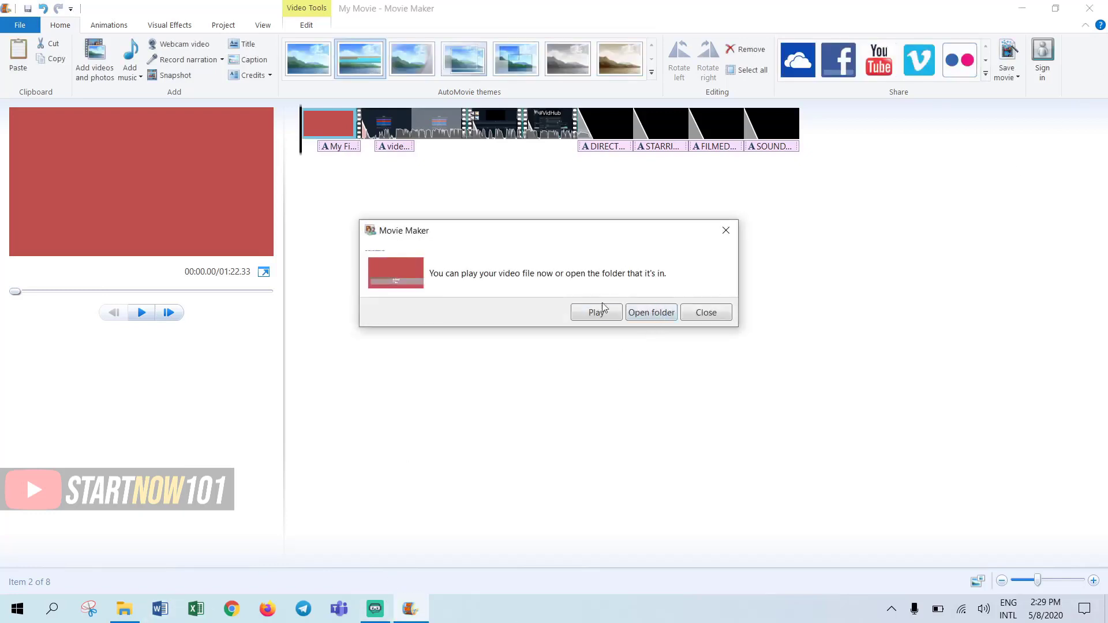
Step: Open the folder containing the exported movie and display the detailed properties of My Movie.mp4
left_click(650, 312)
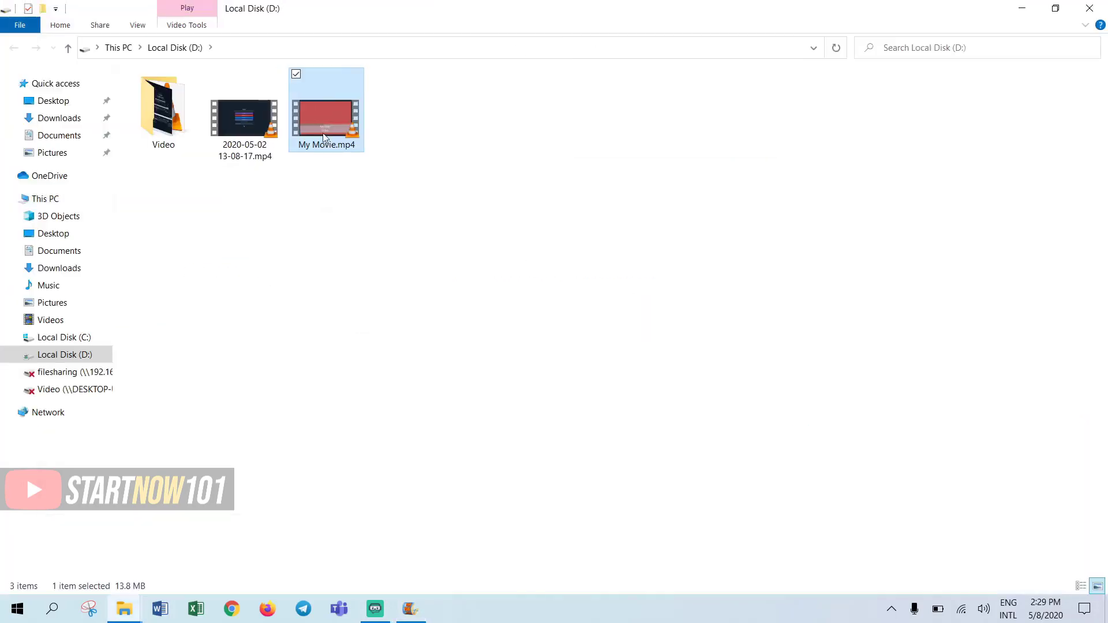
right_click(322, 133)
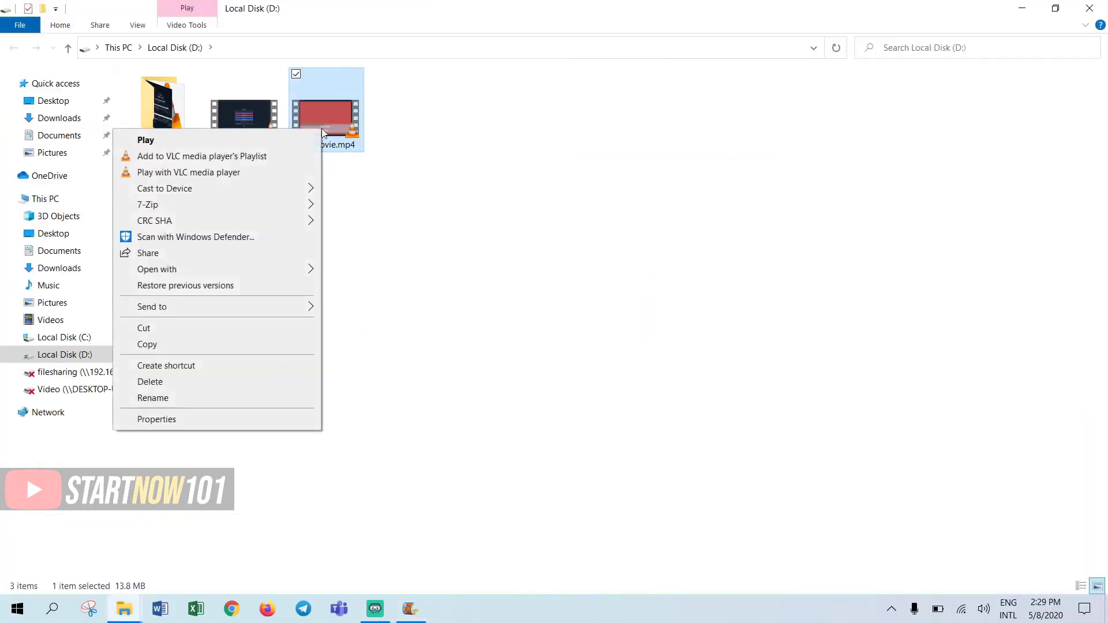
left_click(260, 422)
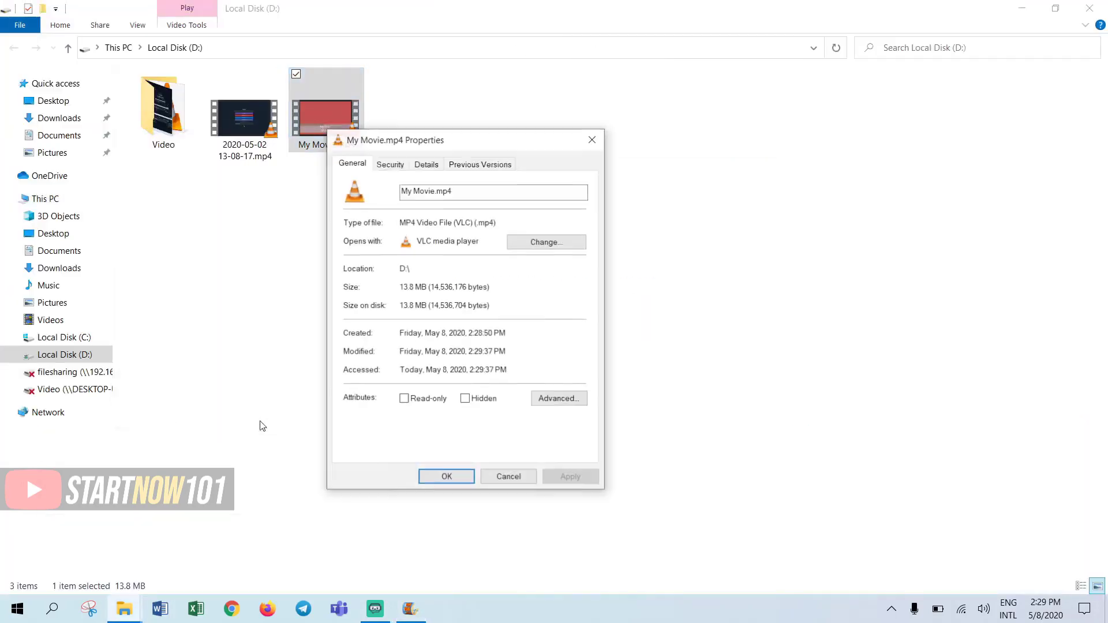
left_click(427, 165)
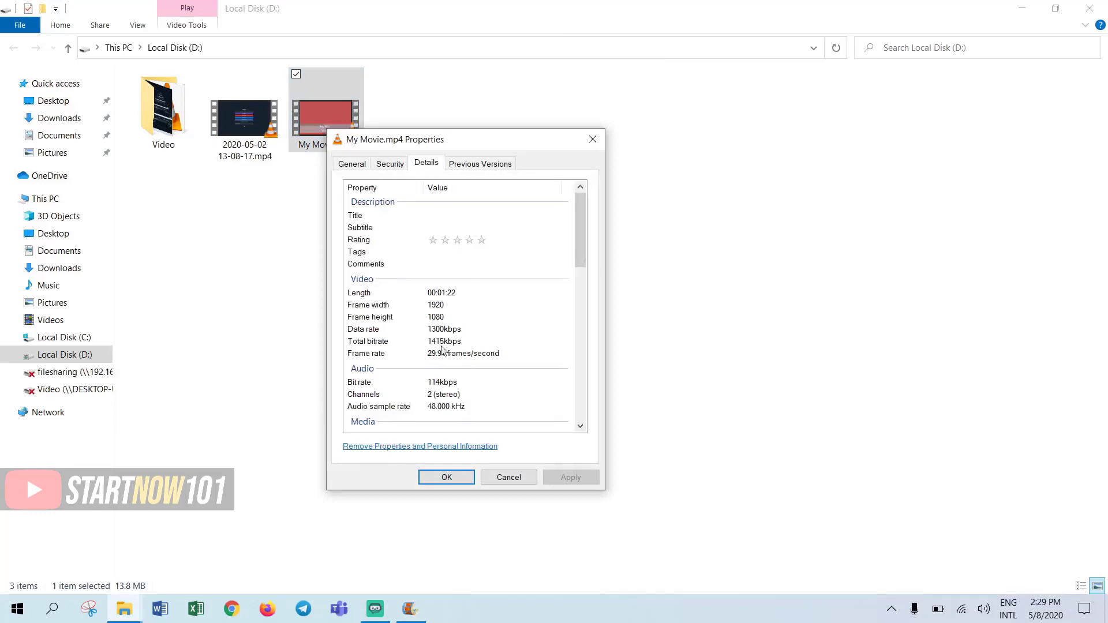
Step: Check the exported video's length, frame width, frame height and frame rate, and close its properties
left_click(435, 306)
left_click(443, 294)
left_click(444, 306)
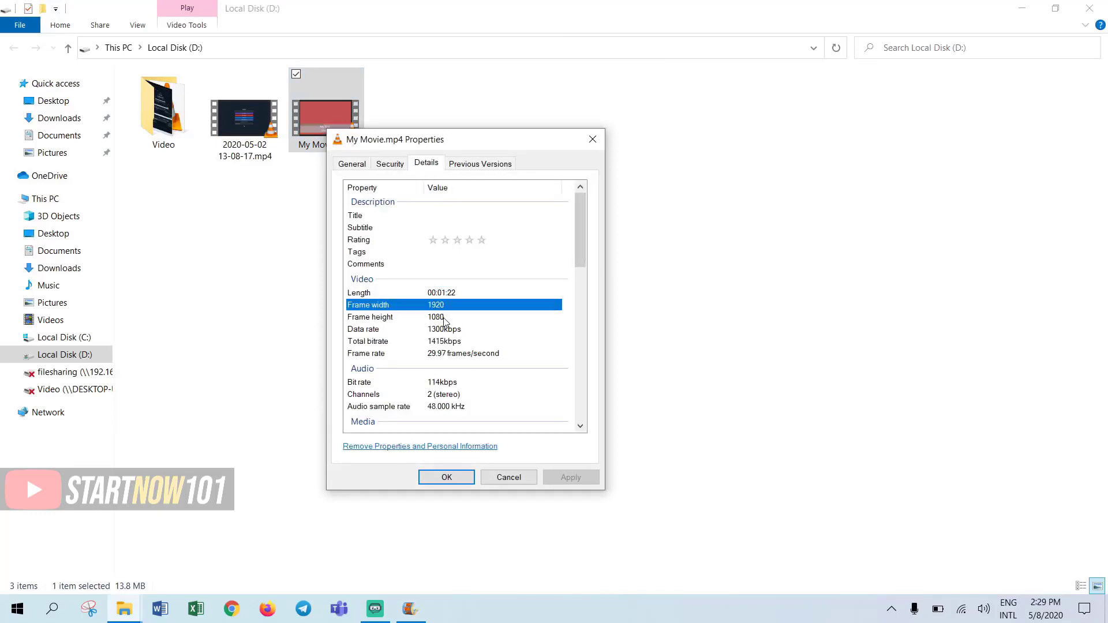
left_click(444, 317)
left_click(446, 304)
left_click(446, 293)
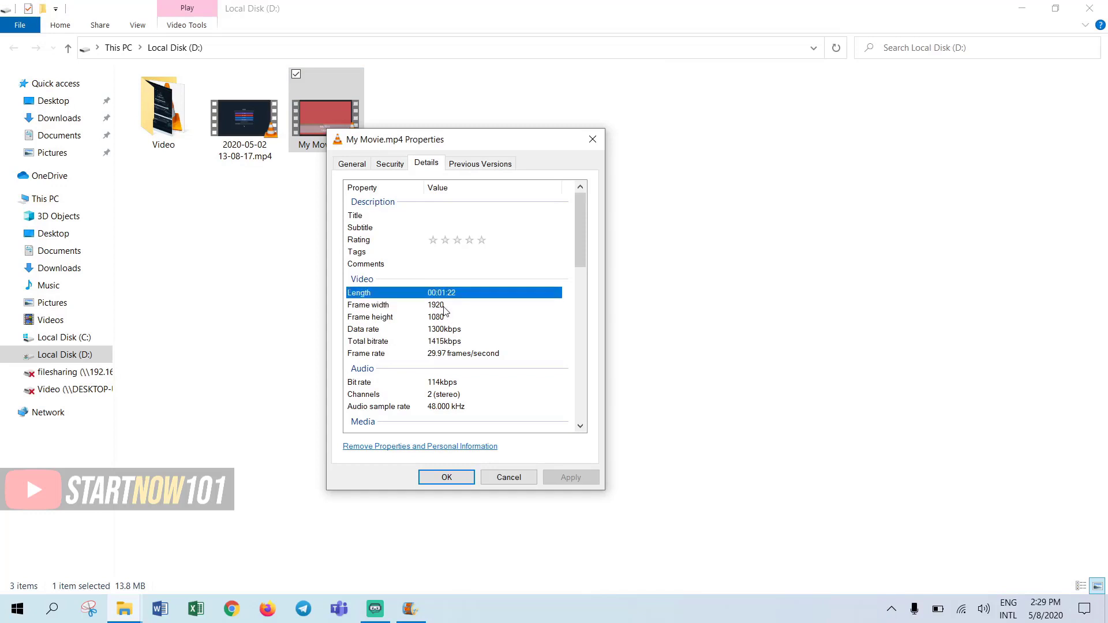
left_click(444, 306)
left_click(447, 318)
left_click(469, 354)
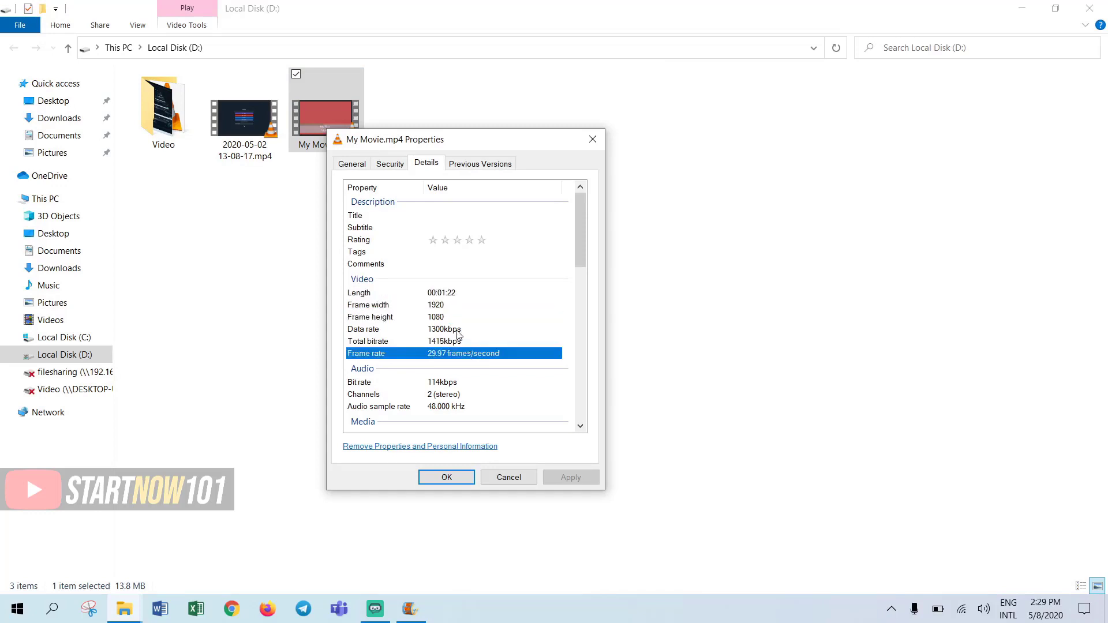
left_click(440, 306)
left_click(439, 317)
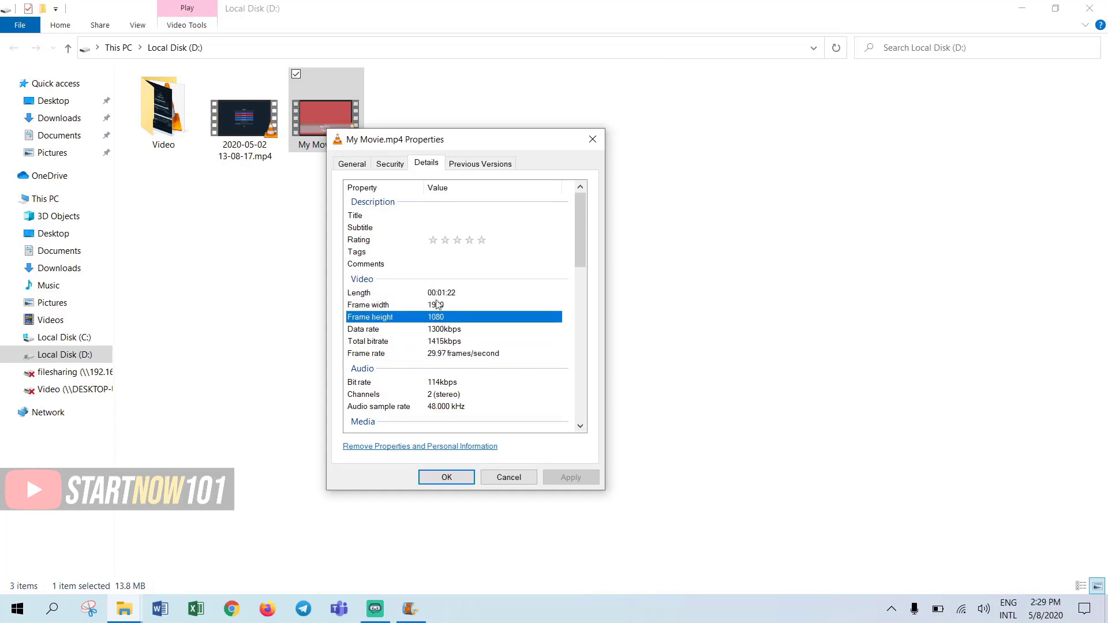
left_click(437, 304)
left_click(593, 139)
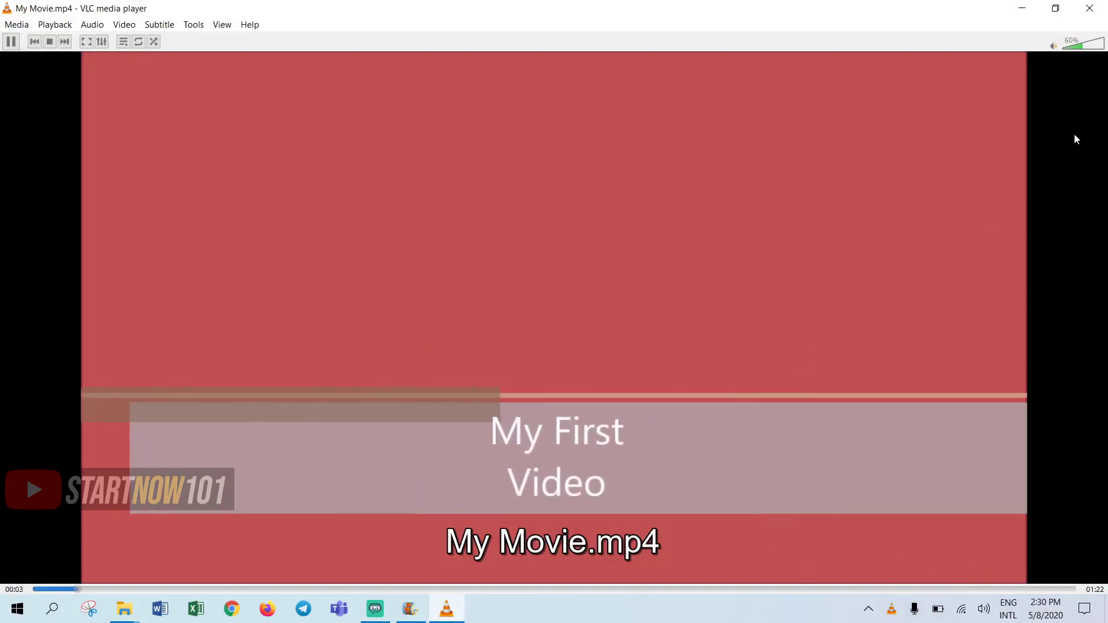
Step: Lower the VLC playback volume to 13% and skim through My Movie.mp4 to its closing credits at 01:09
left_click(1067, 43)
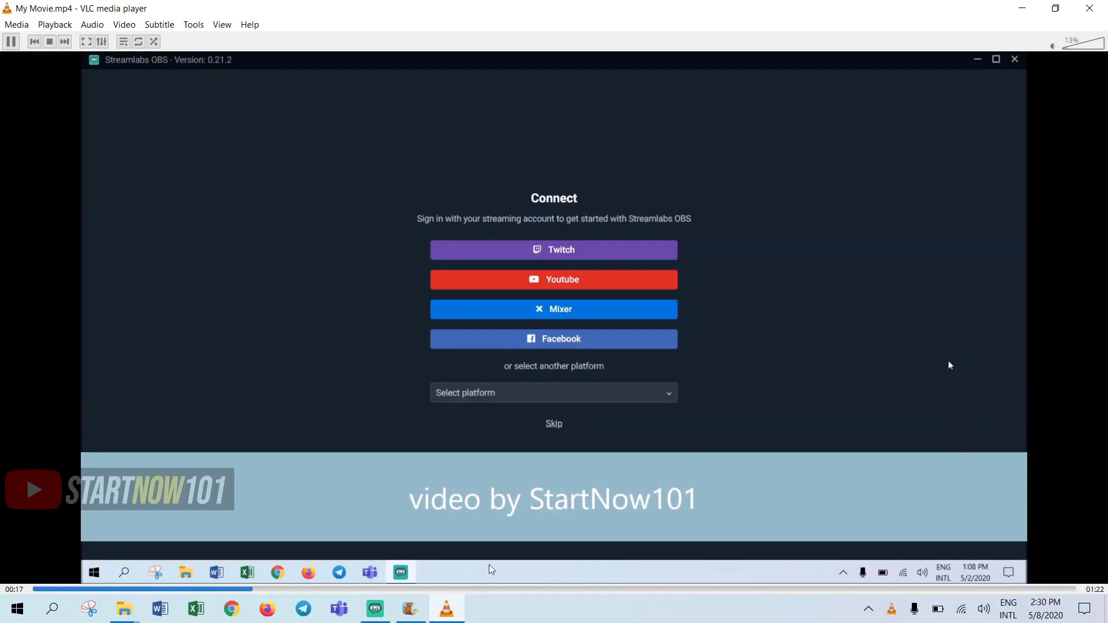
left_click(688, 589)
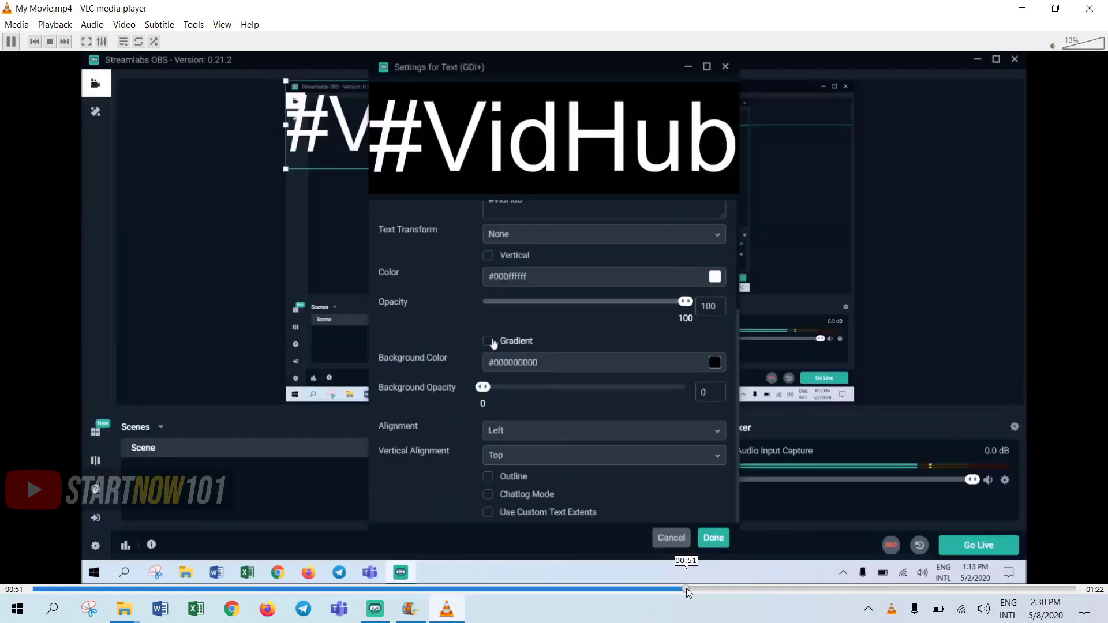
left_click(744, 589)
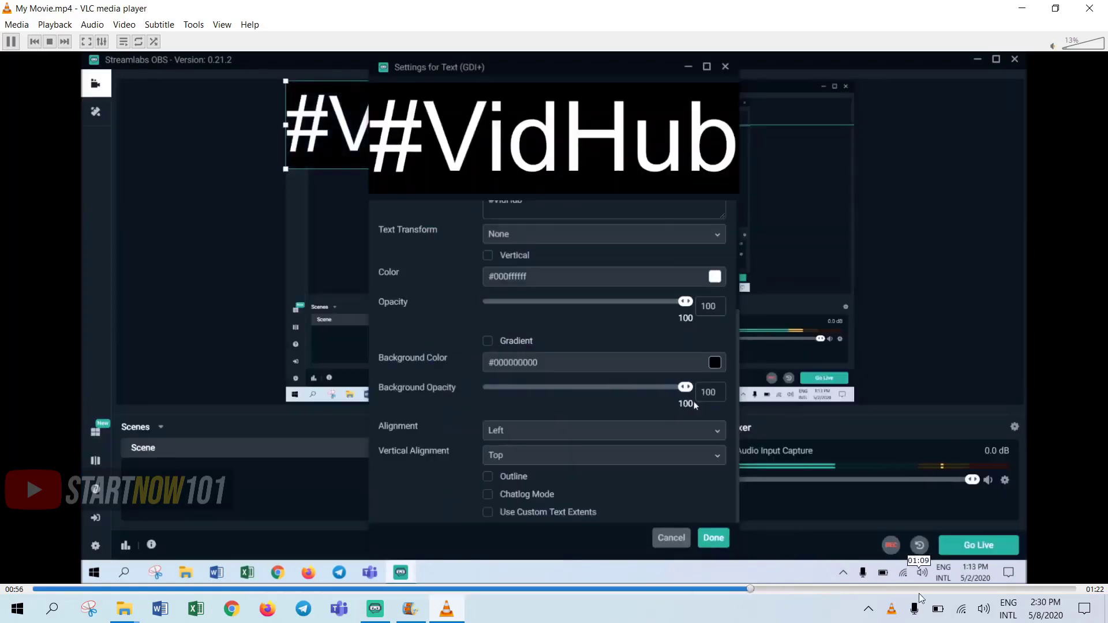
left_click(976, 589)
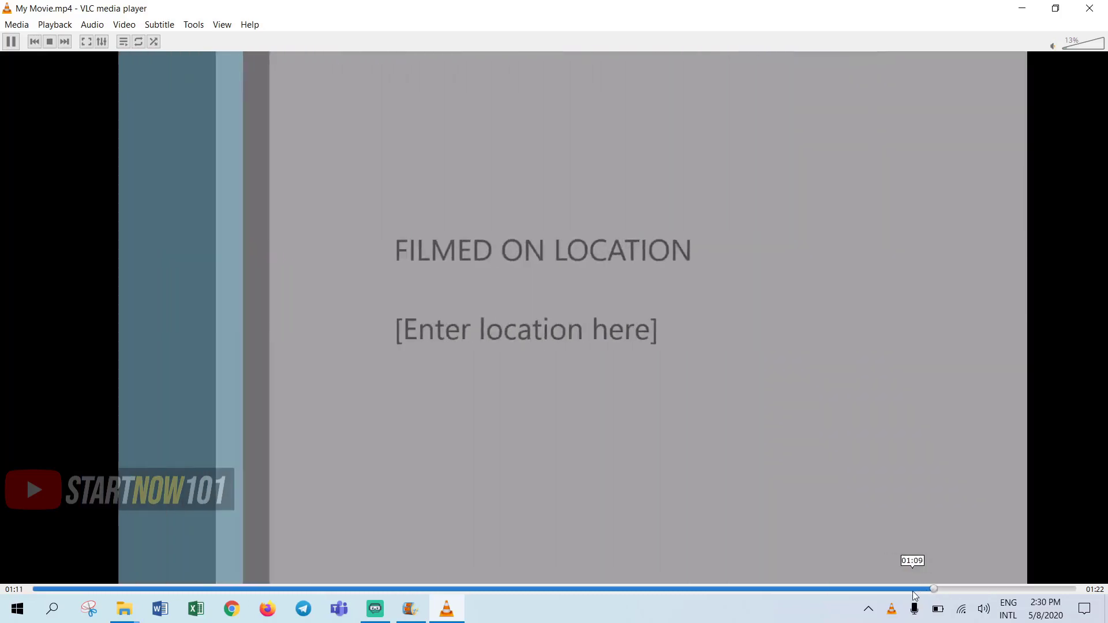
left_click(913, 589)
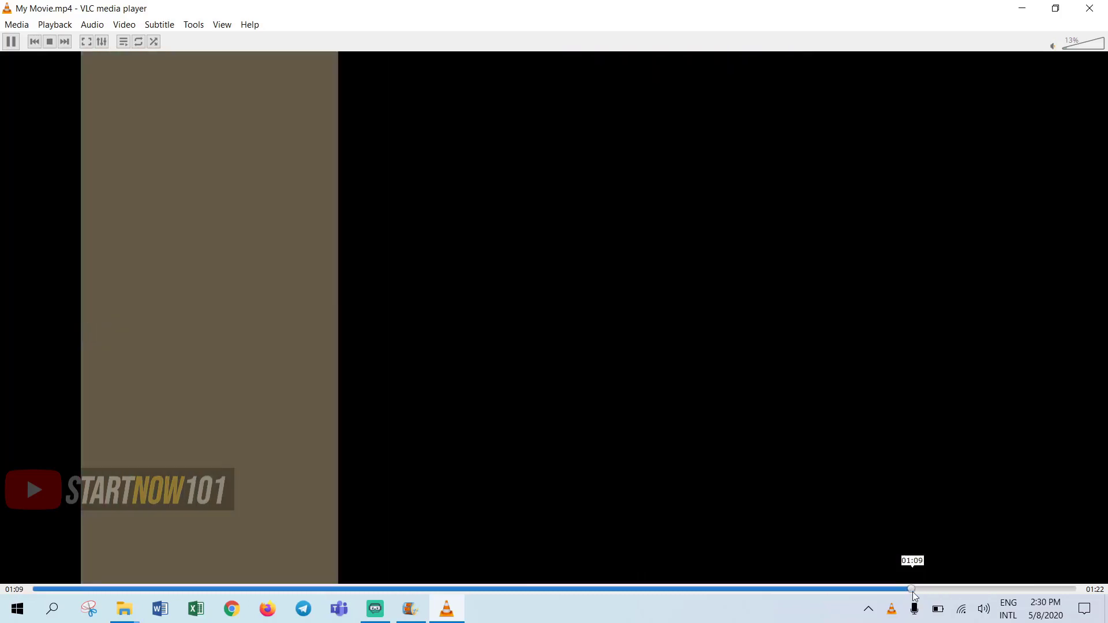